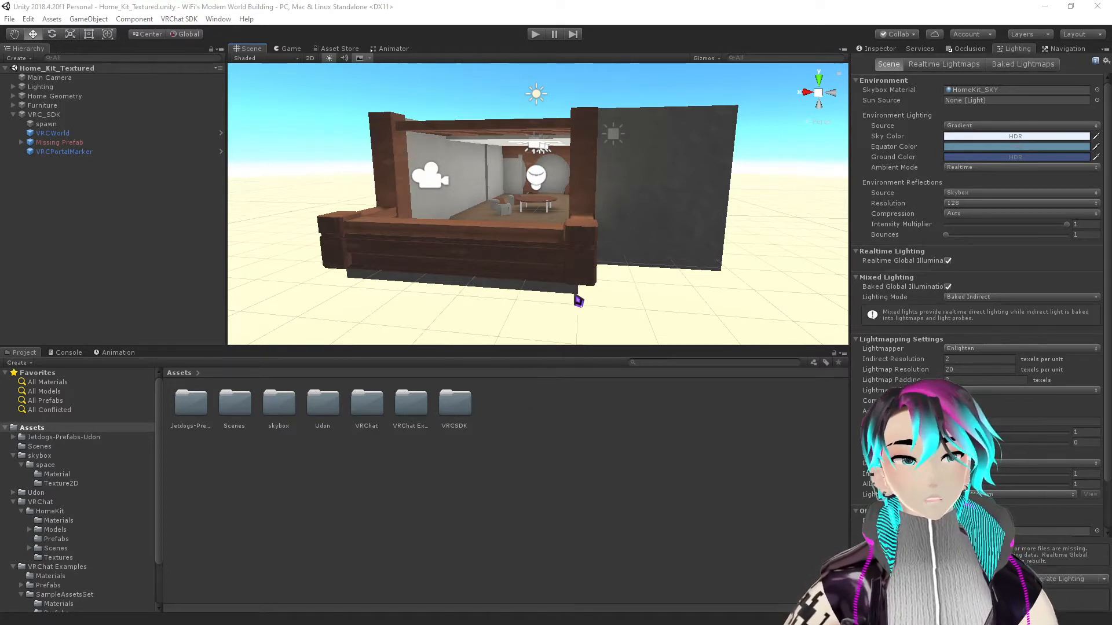
pyautogui.keyDown('alt'); pyautogui.moveTo(474, 273); pyautogui.dragTo(461, 275); pyautogui.keyUp('alt')
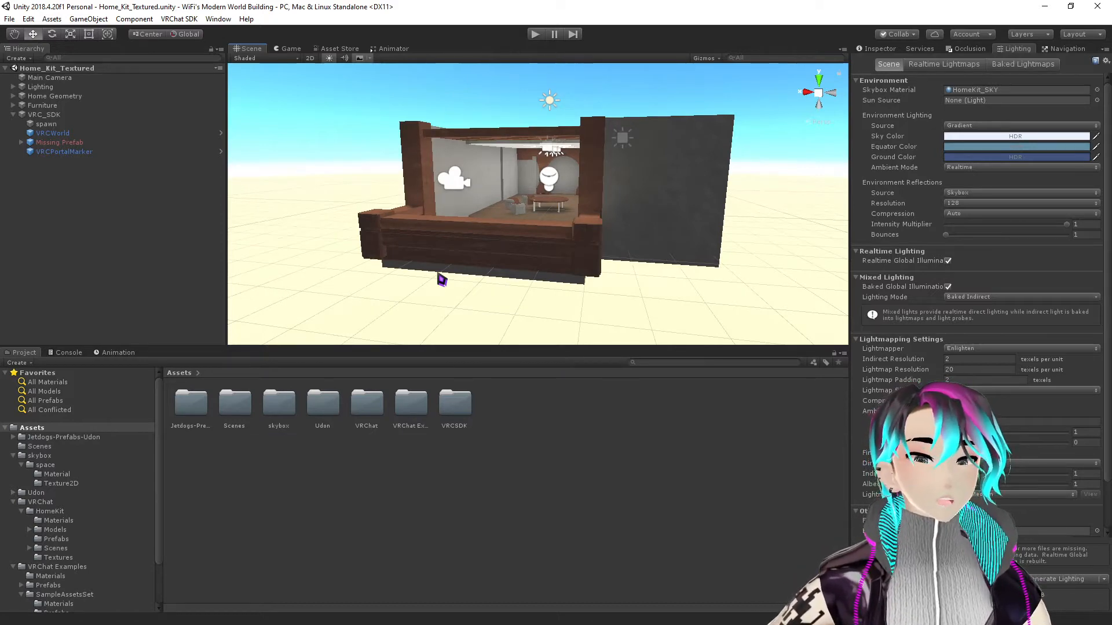
pyautogui.keyDown('alt'); pyautogui.moveTo(470, 261); pyautogui.dragTo(463, 257); pyautogui.keyUp('alt')
pyautogui.keyDown('alt'); pyautogui.moveTo(553, 260); pyautogui.dragTo(516, 243); pyautogui.keyUp('alt')
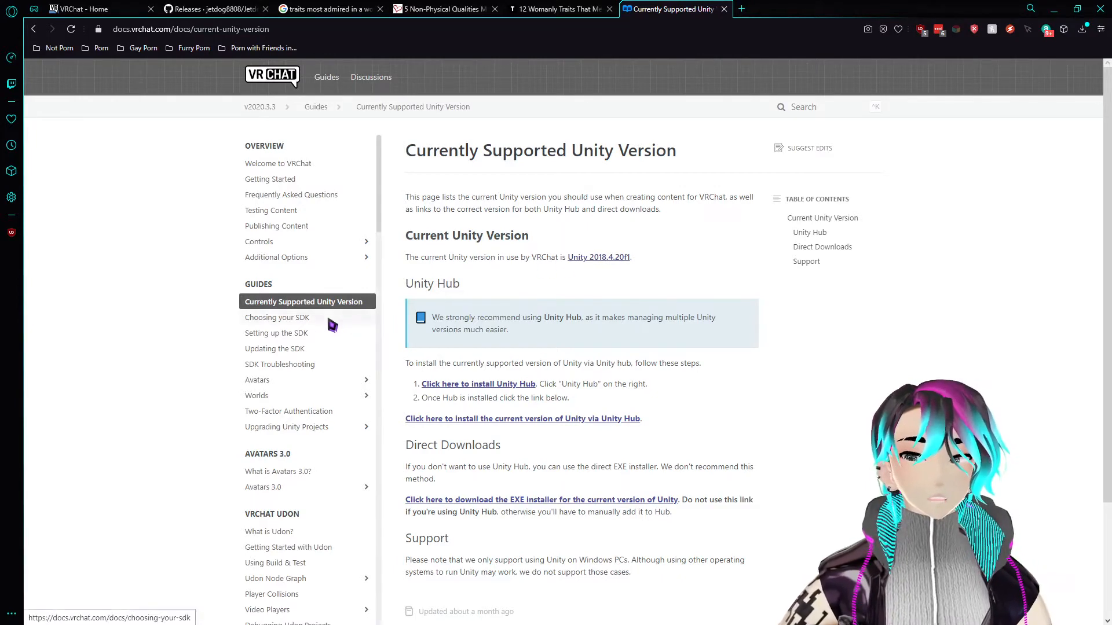
# - Switch to the VRChat website's download page and locate the SDK3 - Worlds download
pyautogui.click(100, 9)
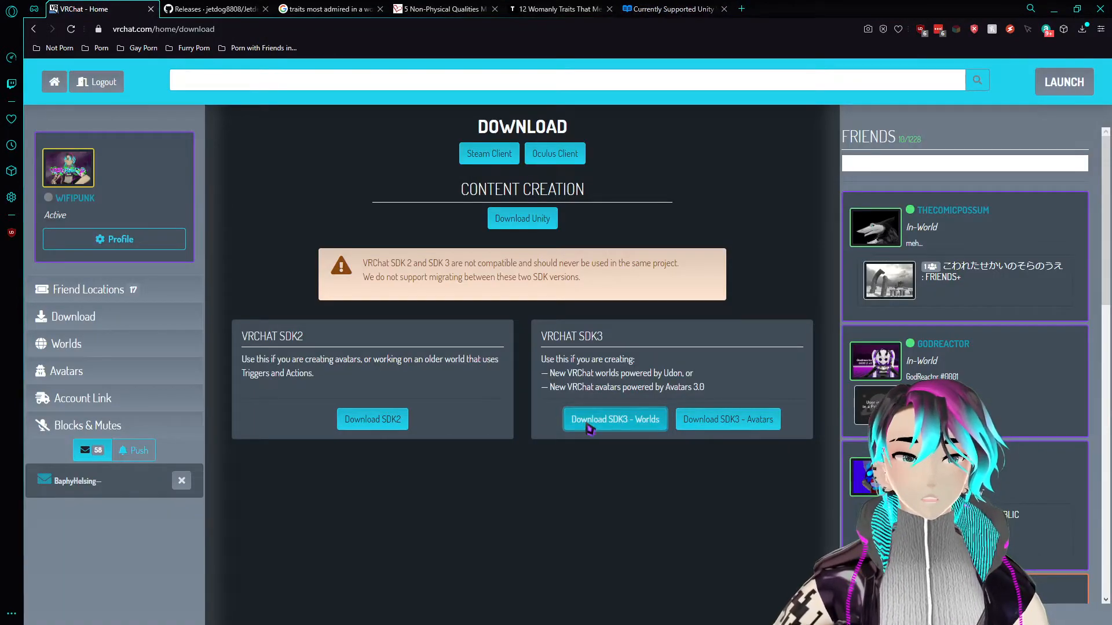
pyautogui.click(653, 432)
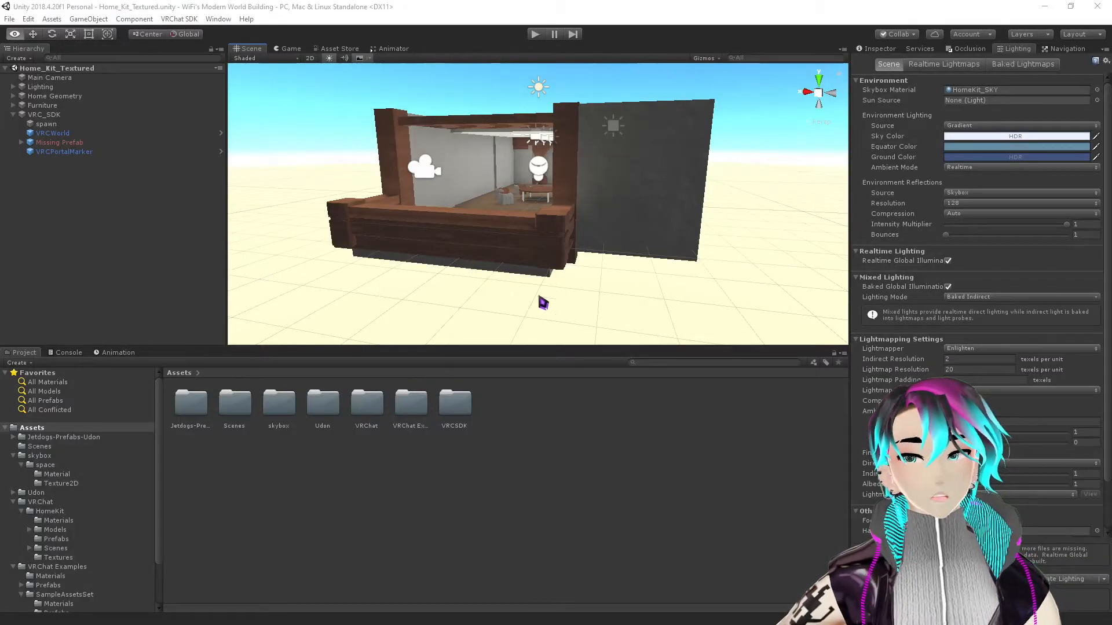
pyautogui.moveTo(506, 263); pyautogui.dragTo(436, 277, button='right')
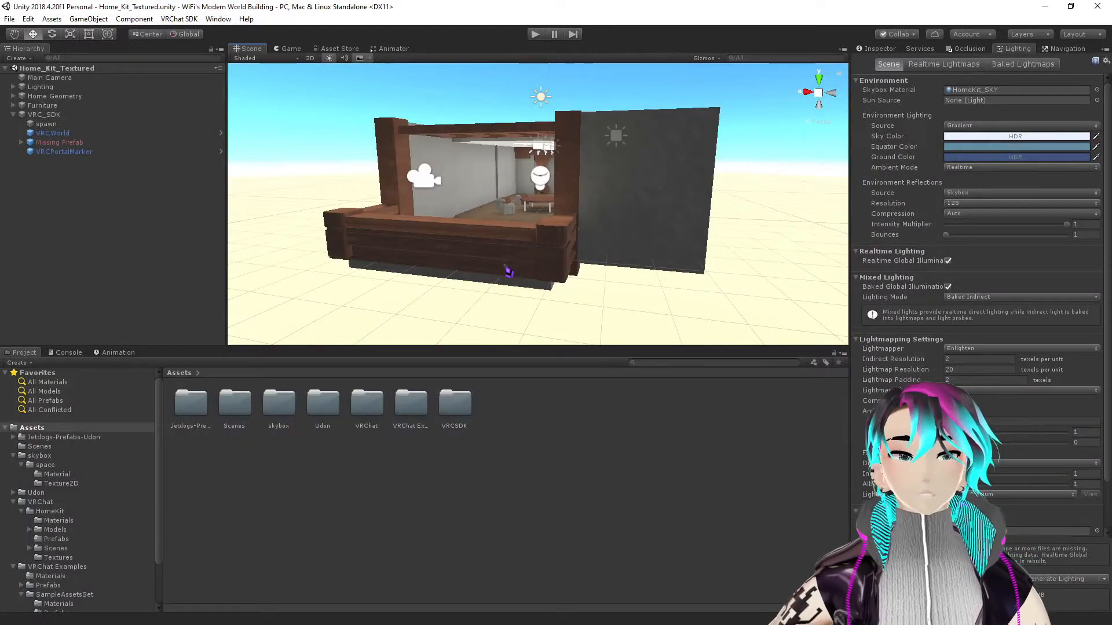
pyautogui.moveTo(528, 239)
pyautogui.mouseDown(button='right')
pyautogui.moveTo(514, 236)
pyautogui.moveTo(539, 231)
pyautogui.moveTo(412, 293)
pyautogui.moveTo(348, 238)
pyautogui.moveTo(503, 228)
pyautogui.moveTo(516, 237)
pyautogui.mouseUp(button='right')
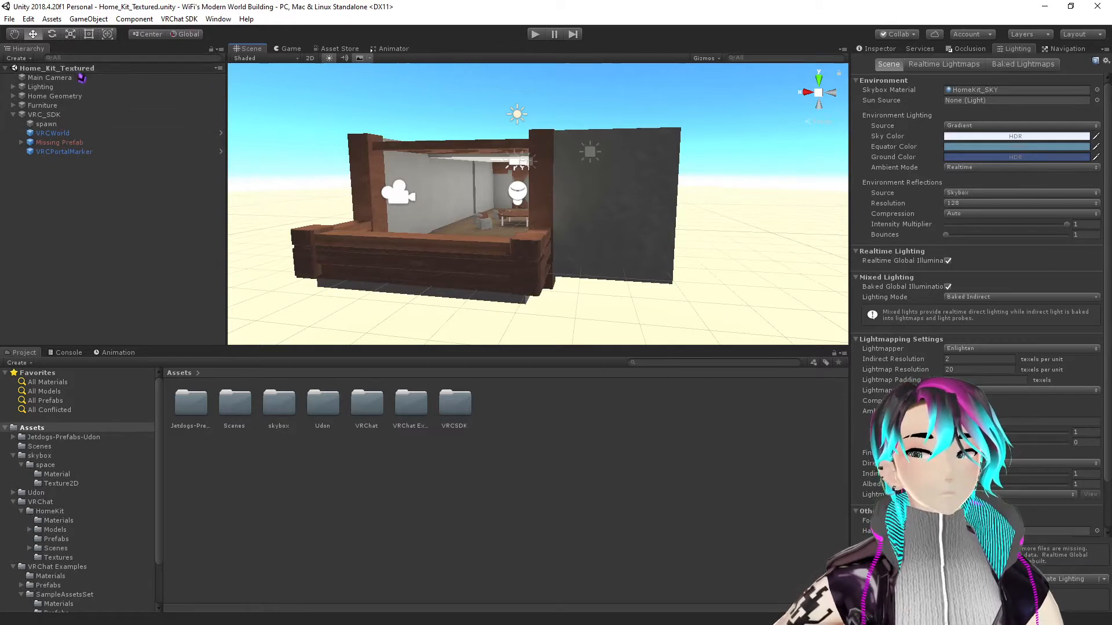
pyautogui.moveTo(418, 159); pyautogui.dragTo(412, 186, button='right')
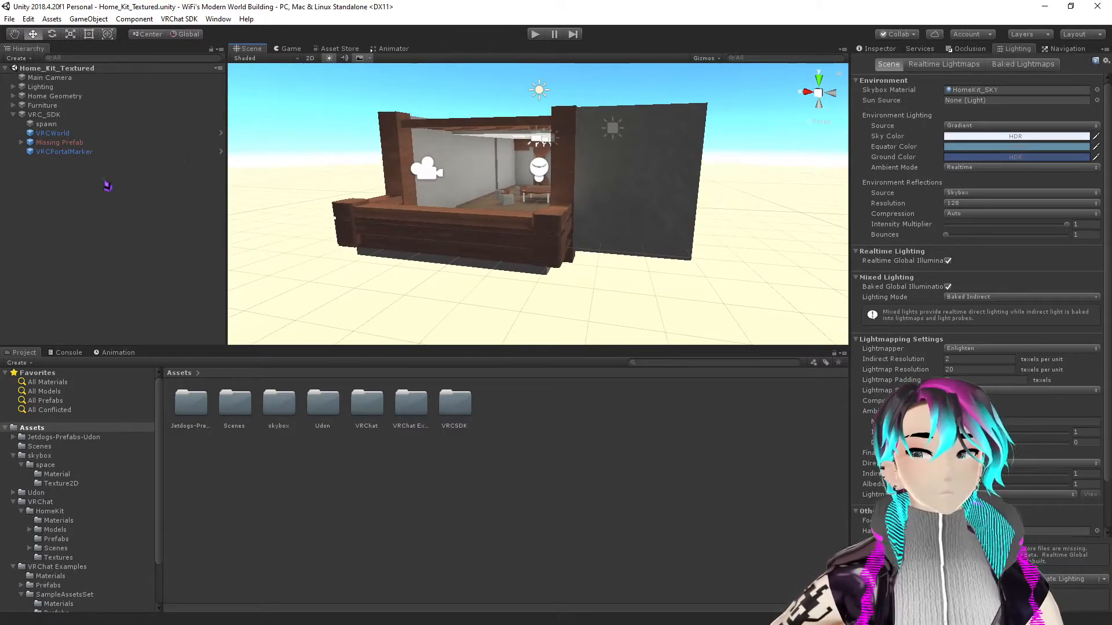
pyautogui.click(64, 151)
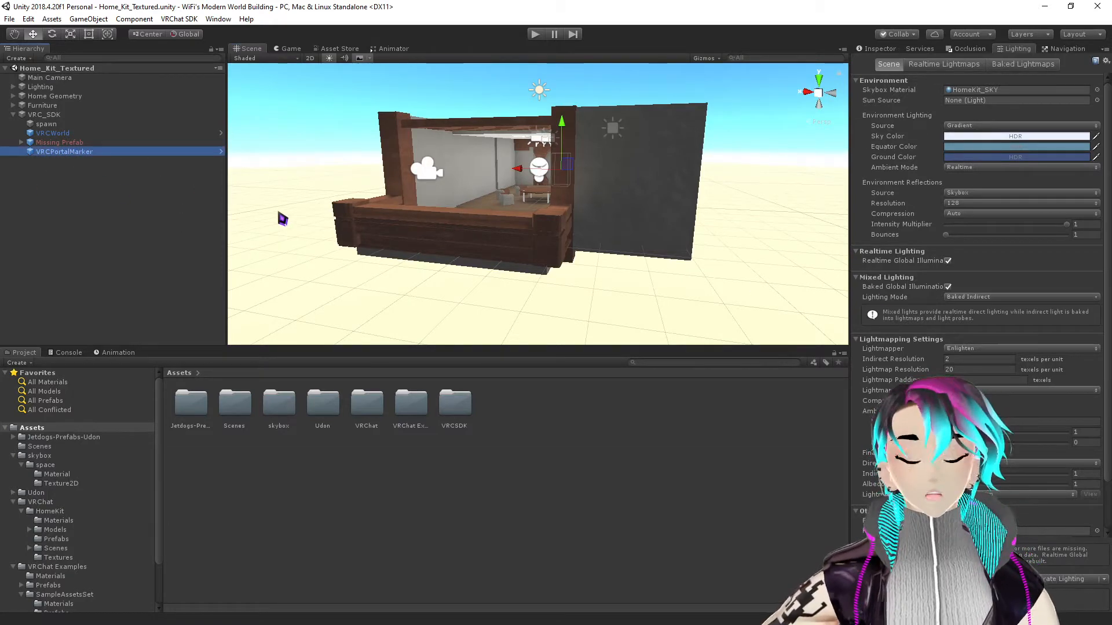
pyautogui.moveTo(332, 209); pyautogui.dragTo(325, 216, button='right')
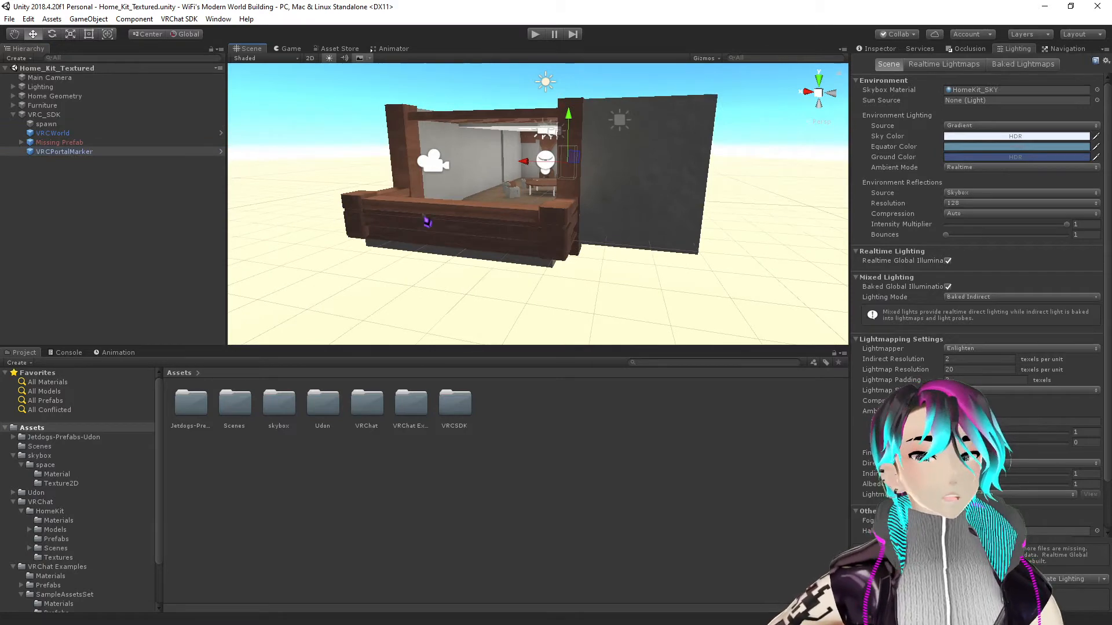
pyautogui.moveTo(401, 221); pyautogui.dragTo(401, 209, button='right')
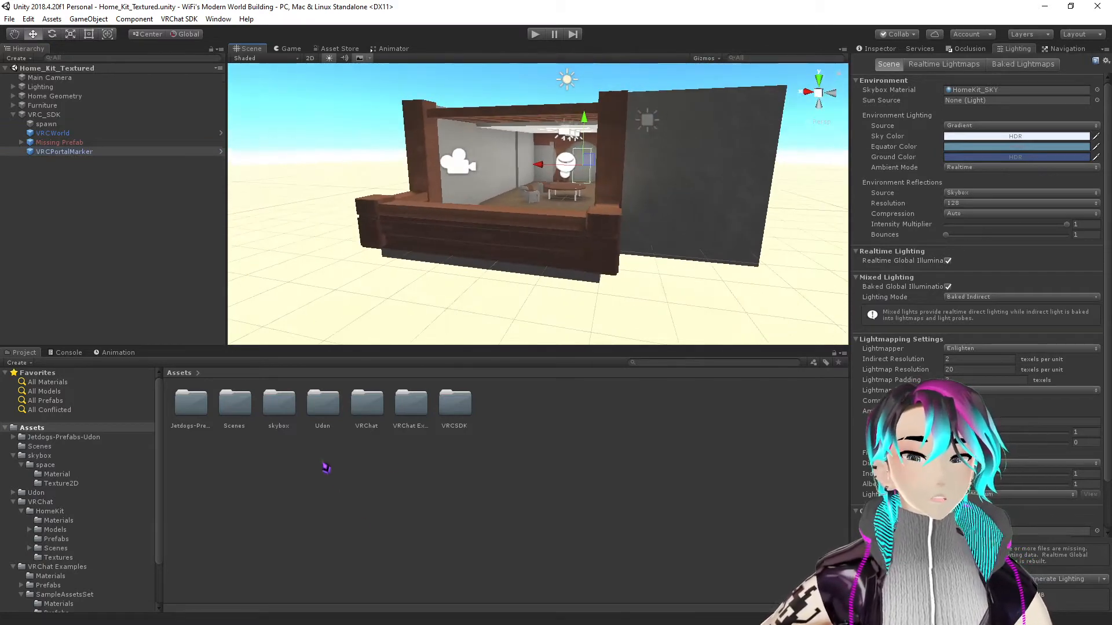
pyautogui.moveTo(571, 252)
pyautogui.mouseDown(button='right')
pyautogui.moveTo(533, 249)
pyautogui.moveTo(558, 250)
pyautogui.mouseUp(button='right')
pyautogui.moveTo(455, 257); pyautogui.dragTo(477, 247, button='right')
pyautogui.moveTo(405, 234); pyautogui.dragTo(404, 227, button='right')
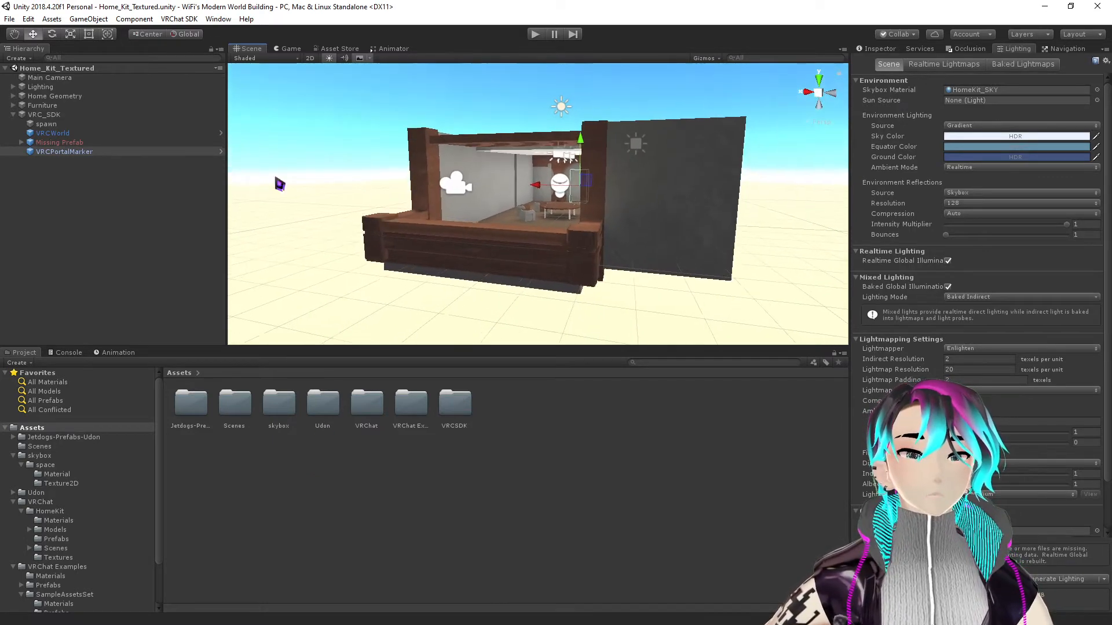
pyautogui.moveTo(485, 195); pyautogui.dragTo(482, 186, button='right')
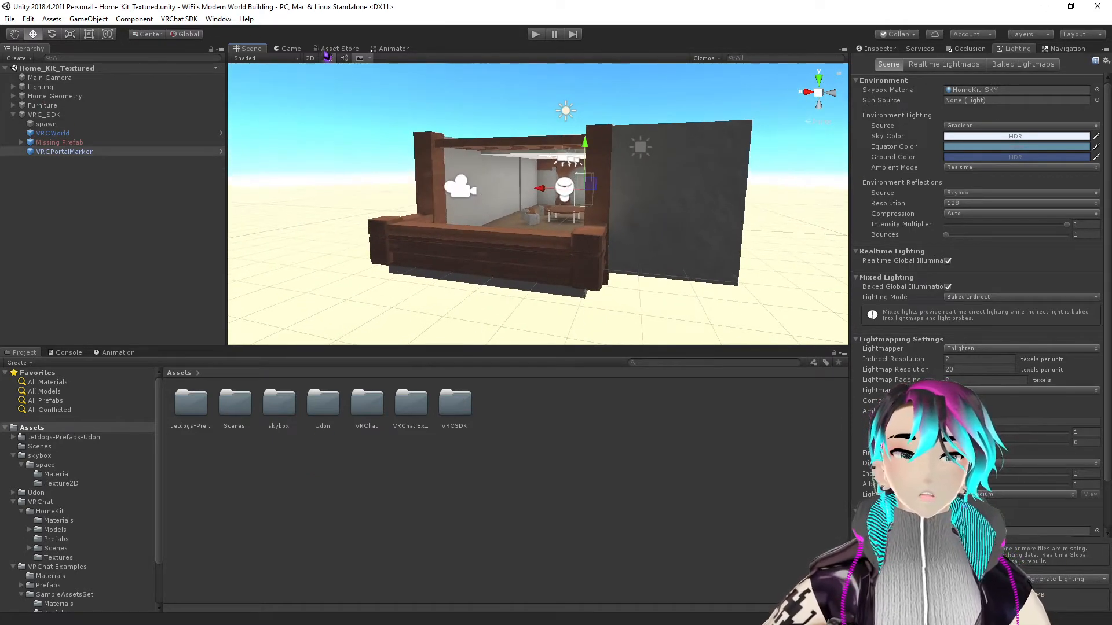
# - Look through the Home Kit: VRChat SDK Template listing in the Asset Store and return to the scene
pyautogui.click(335, 49)
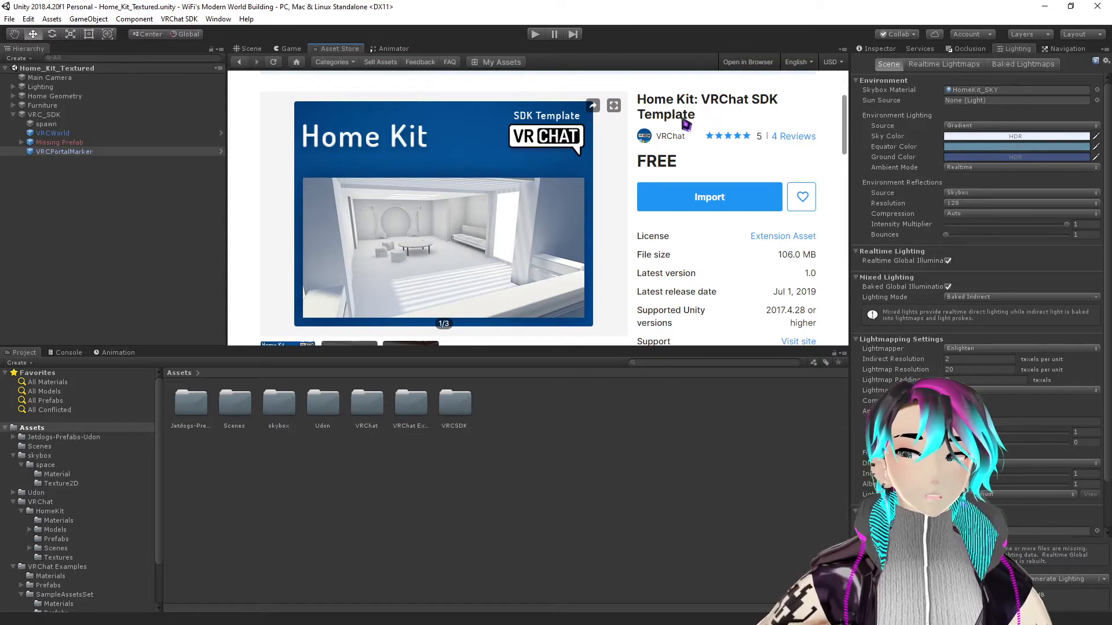
pyautogui.scroll(3, 410, 123)
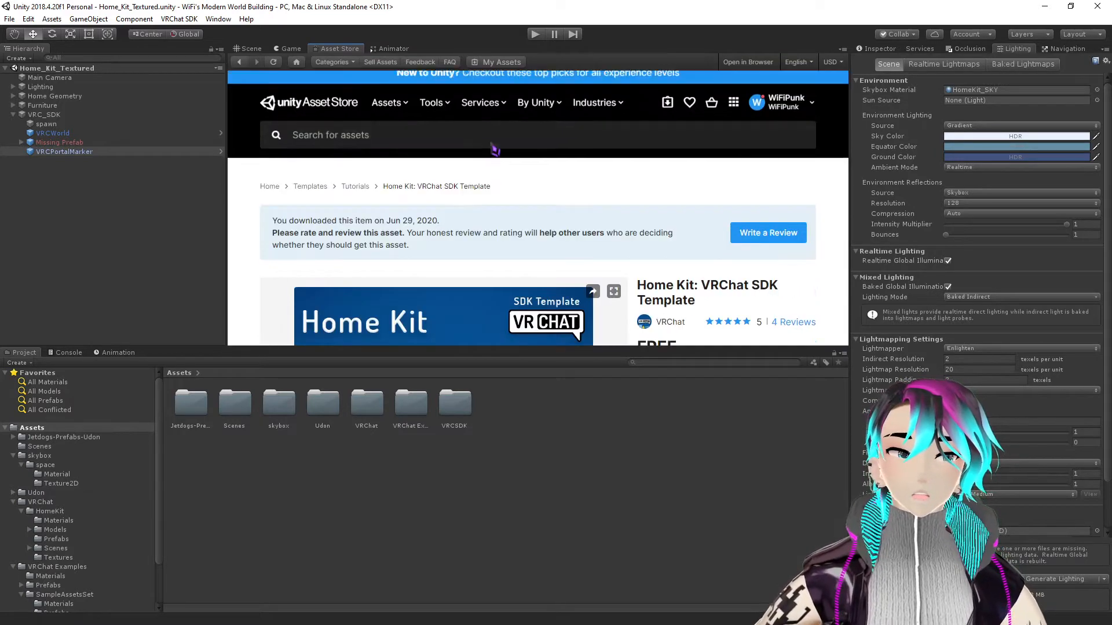
pyautogui.scroll(-2, 585, 183)
pyautogui.scroll(-2, 488, 182)
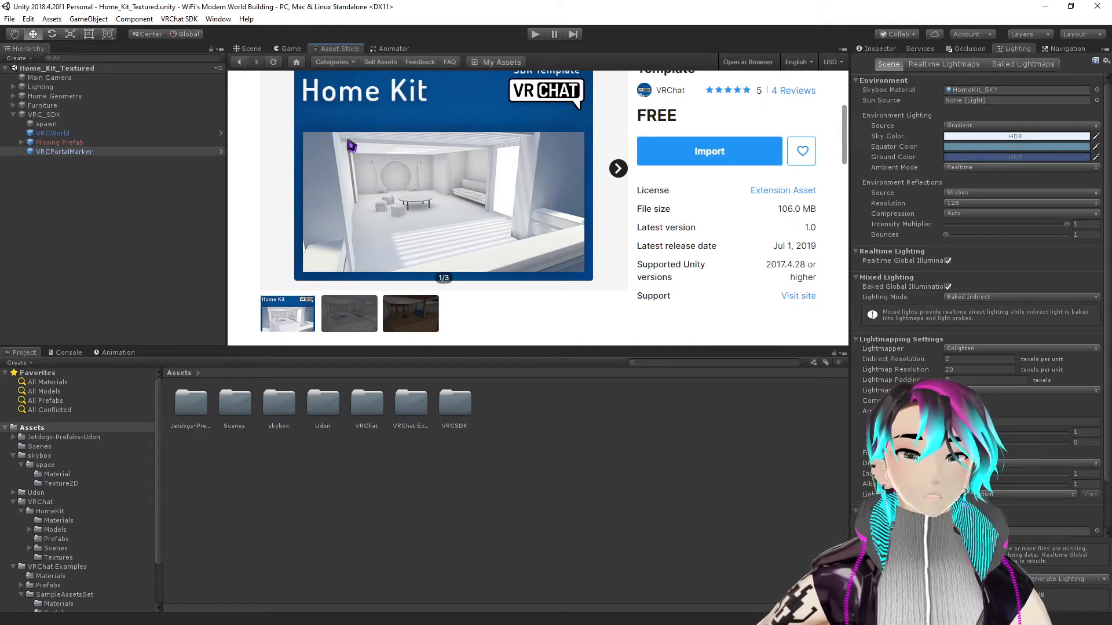
pyautogui.click(249, 50)
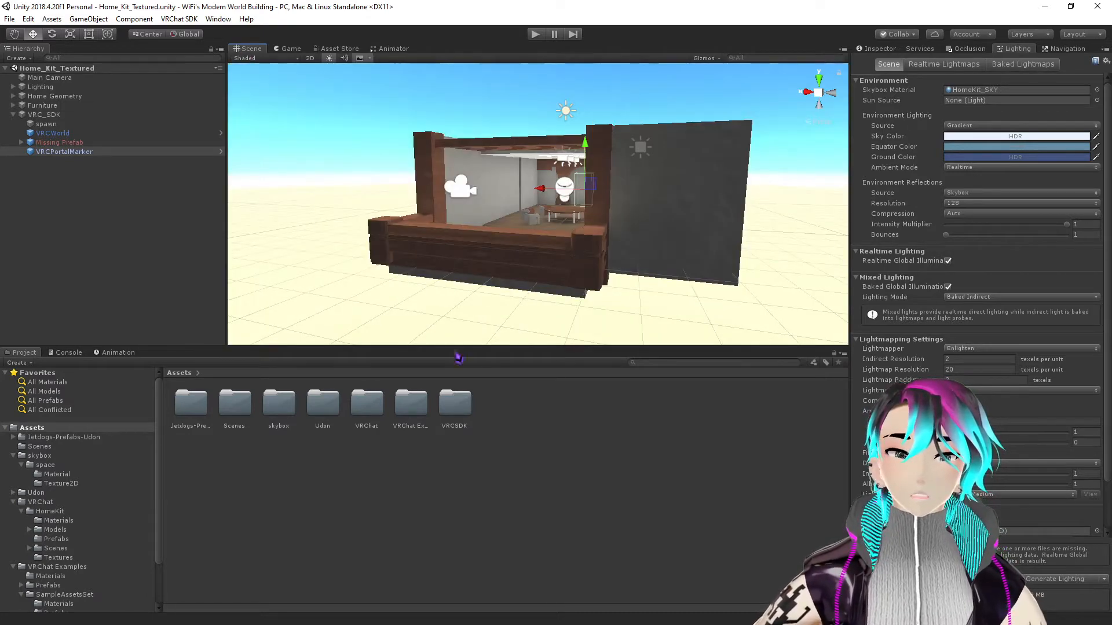
# - Inspect the components of the VRCWorld object and its VRC_SDK parent
pyautogui.moveTo(436, 246)
pyautogui.mouseDown(button='right')
pyautogui.moveTo(536, 251)
pyautogui.moveTo(448, 249)
pyautogui.mouseUp(button='right')
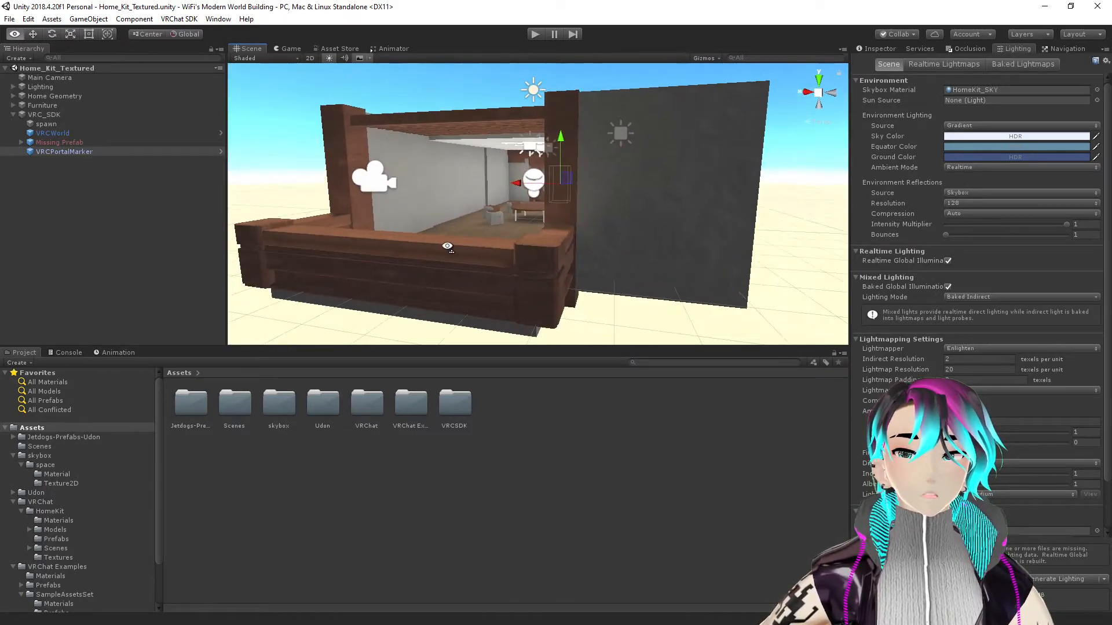
pyautogui.click(58, 138)
pyautogui.click(880, 51)
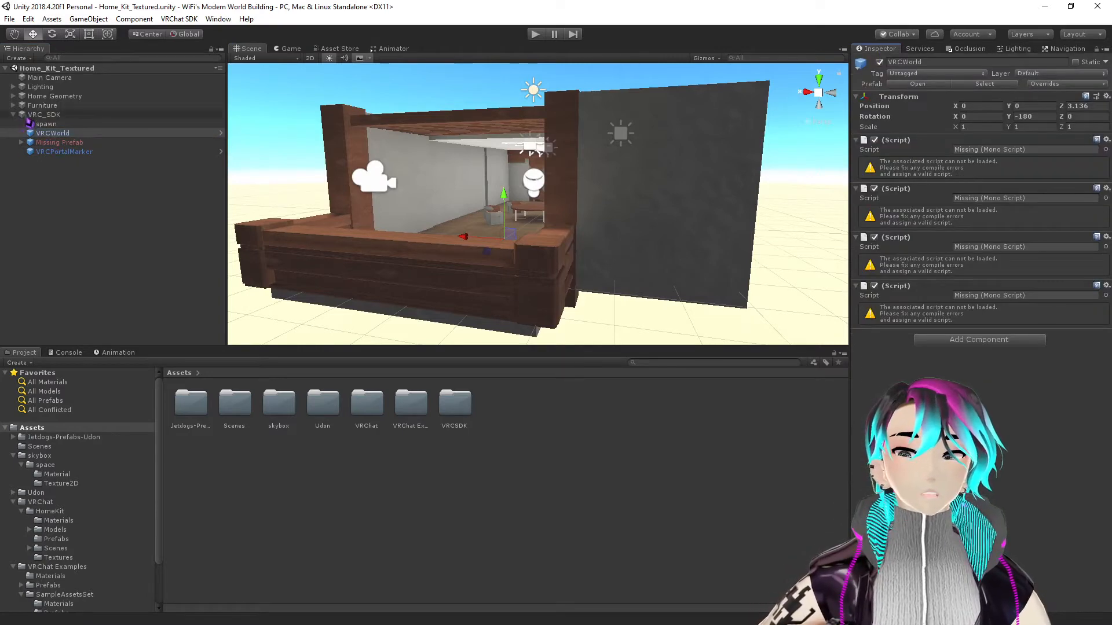
pyautogui.click(29, 115)
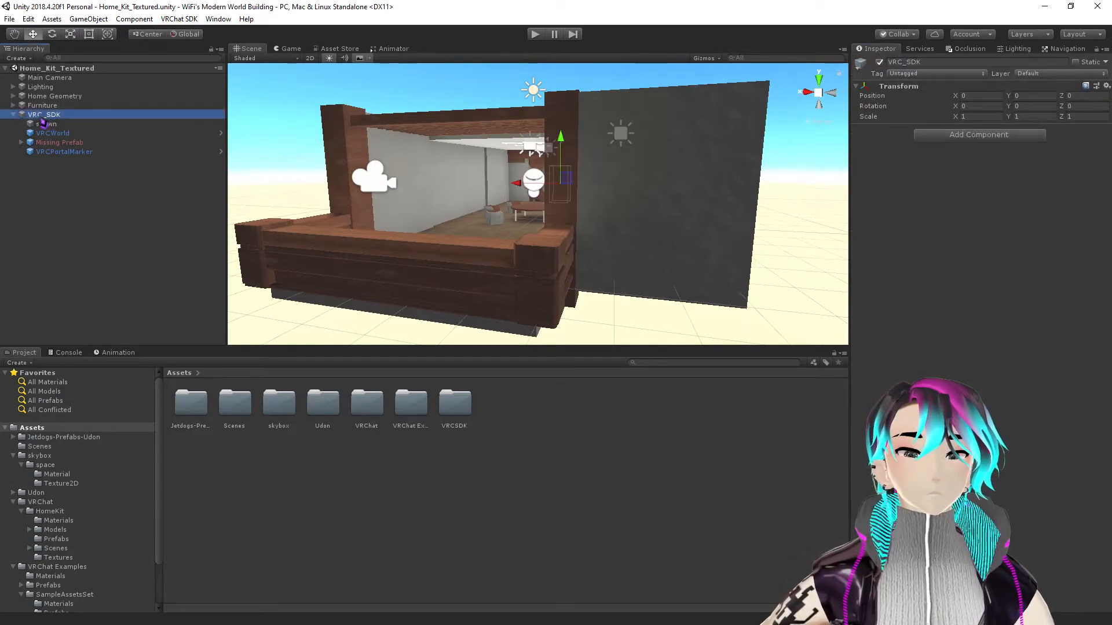
pyautogui.click(55, 134)
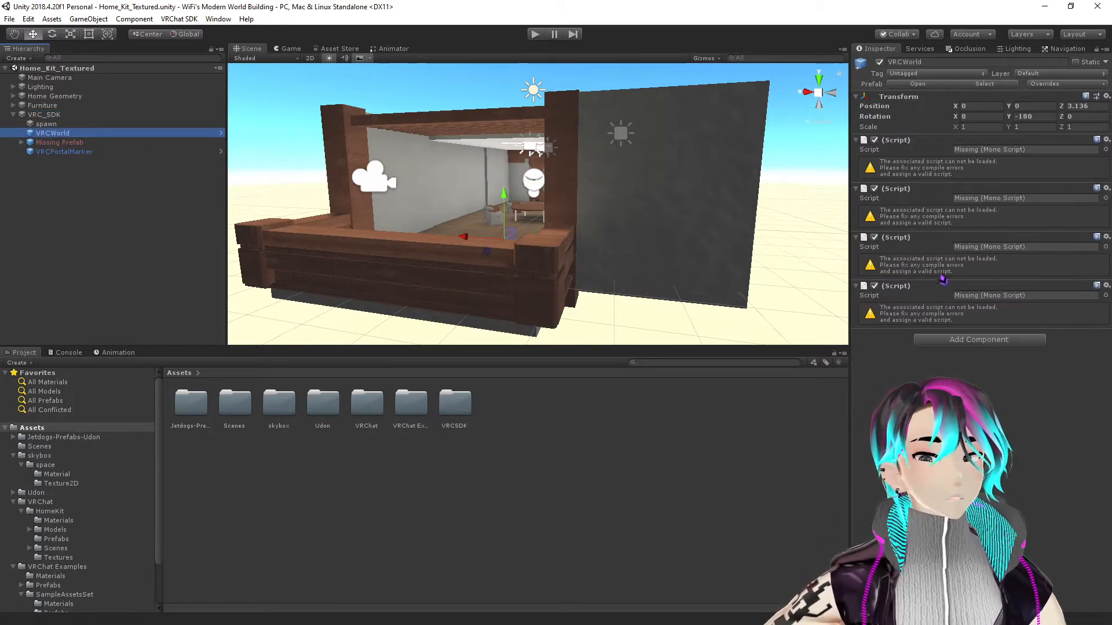
# - Examine the textured Home Kit room in the scene and compare it with the template's Asset Store preview
pyautogui.moveTo(513, 231); pyautogui.dragTo(323, 248, button='right')
pyautogui.press('w')
pyautogui.press('s')
pyautogui.moveTo(422, 179); pyautogui.dragTo(386, 190, button='right')
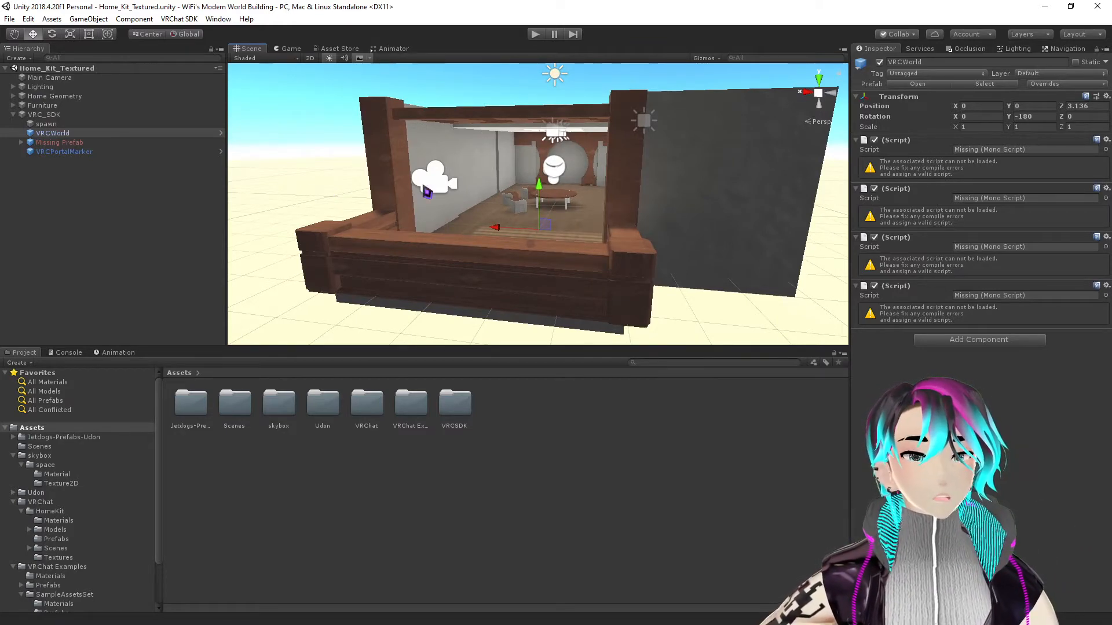
pyautogui.moveTo(431, 280); pyautogui.dragTo(431, 275, button='right')
pyautogui.press('a')
pyautogui.moveTo(396, 240); pyautogui.dragTo(437, 245, button='right')
pyautogui.keyDown('alt'); pyautogui.moveTo(486, 280); pyautogui.dragTo(553, 296); pyautogui.keyUp('alt')
pyautogui.scroll(2, 635, 278)
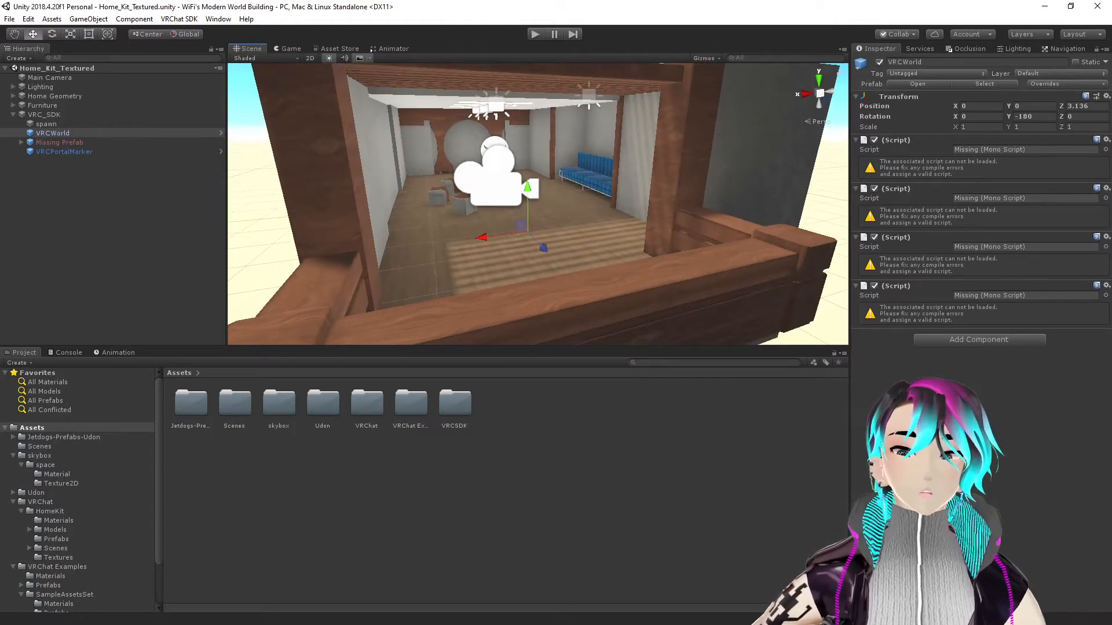
pyautogui.click(328, 49)
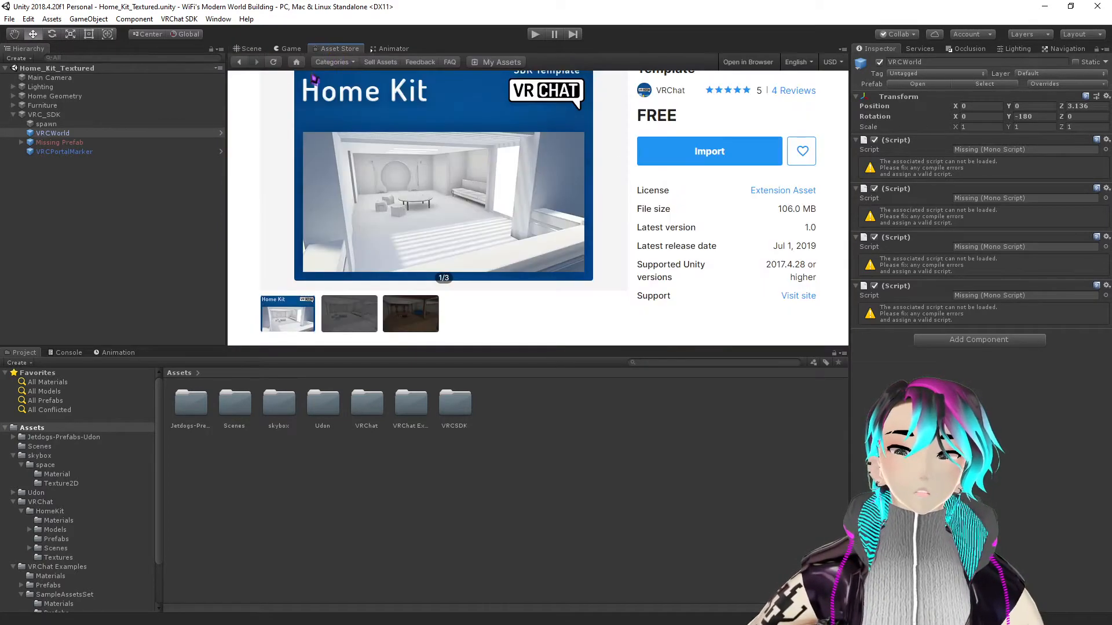
pyautogui.click(248, 49)
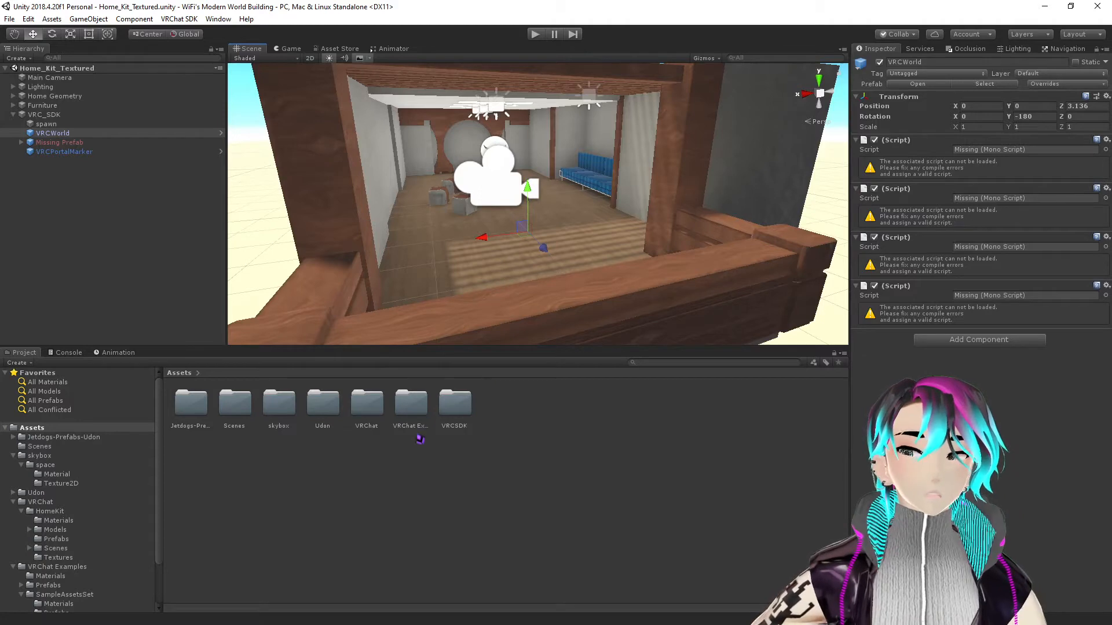
pyautogui.scroll(-5, 440, 299)
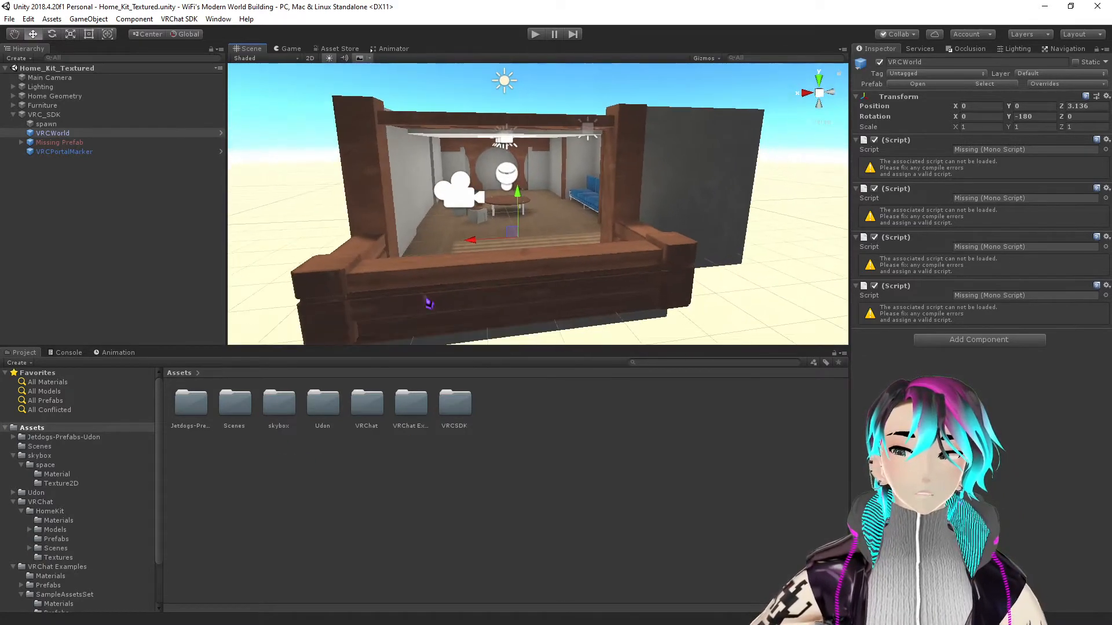
# - Browse the prefabs in Jetdogs-Prefabs-Udon, inspecting the datetime display Variant and default reference camera, and return to the package's main folder
pyautogui.click(197, 407)
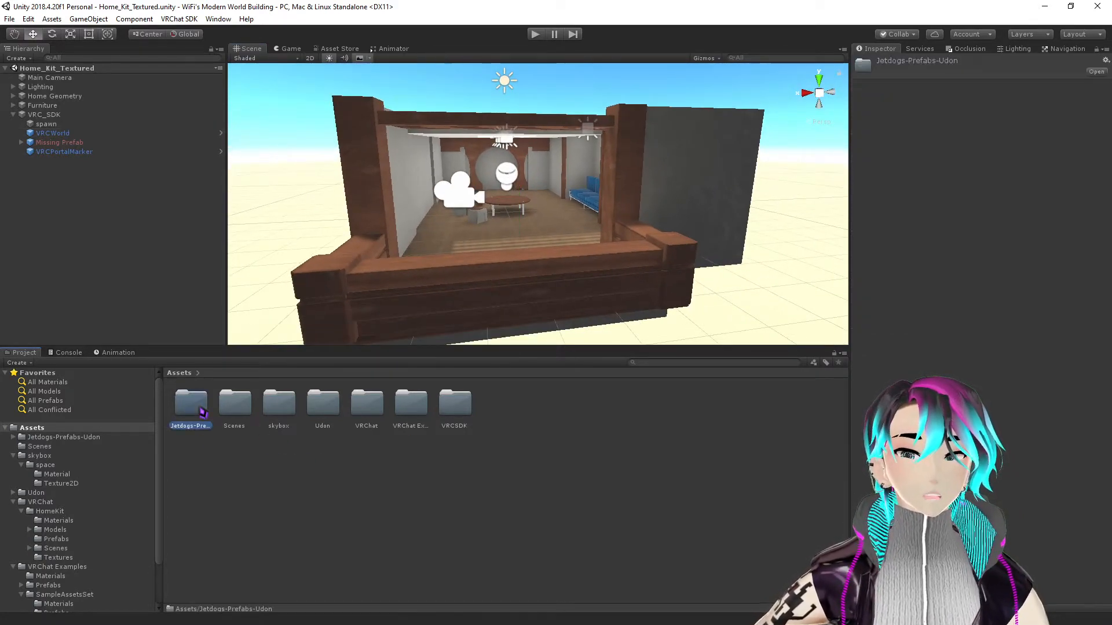
pyautogui.doubleClick(202, 416)
pyautogui.click(317, 454)
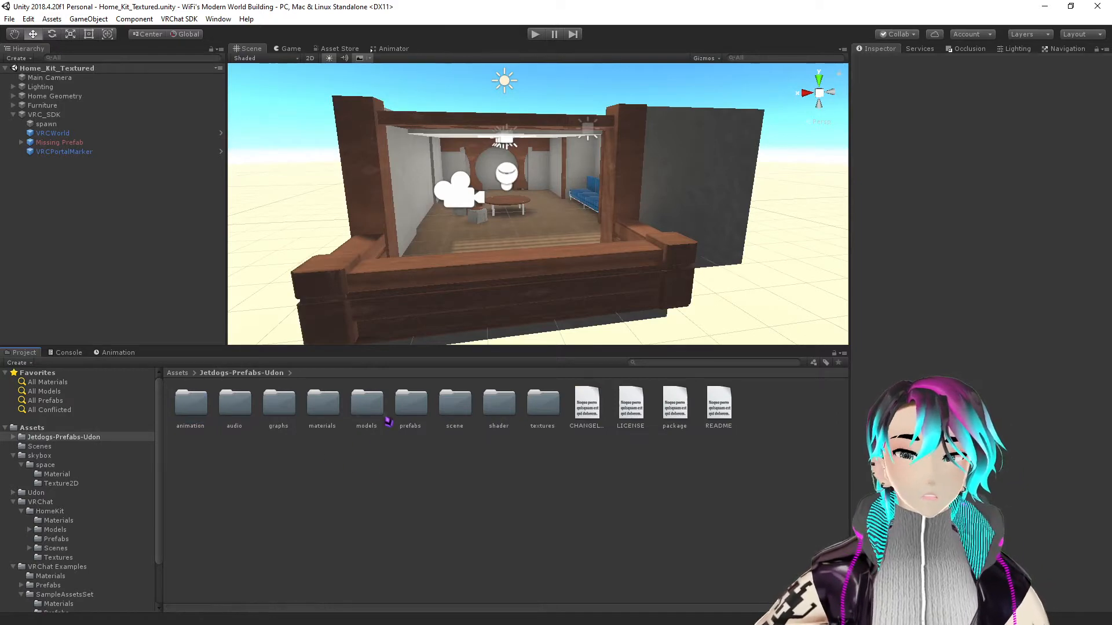
pyautogui.doubleClick(412, 406)
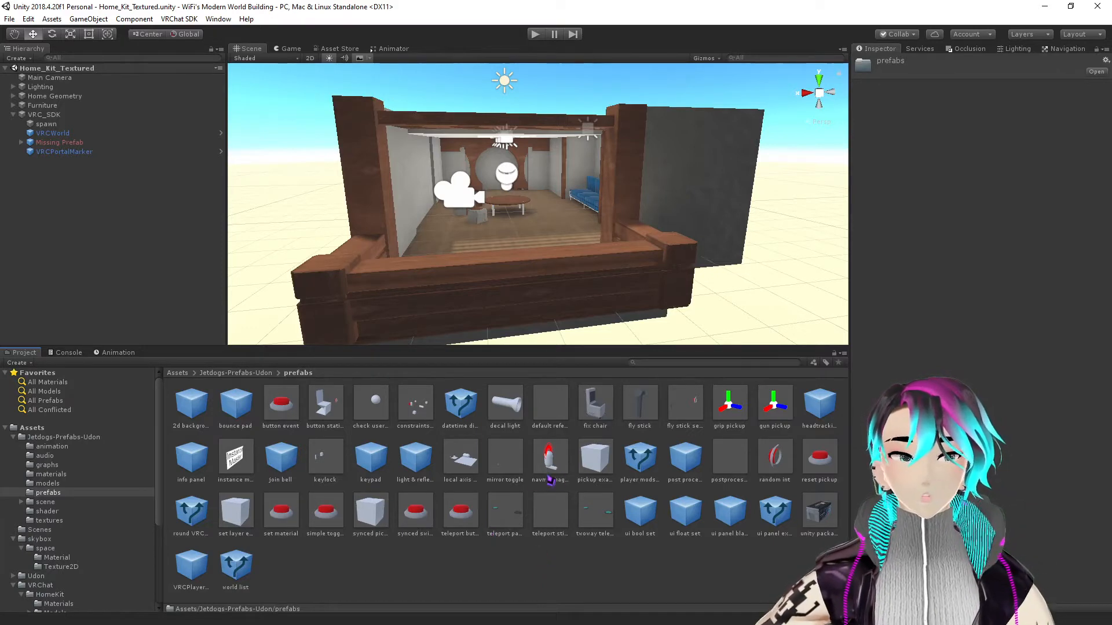
pyautogui.click(470, 424)
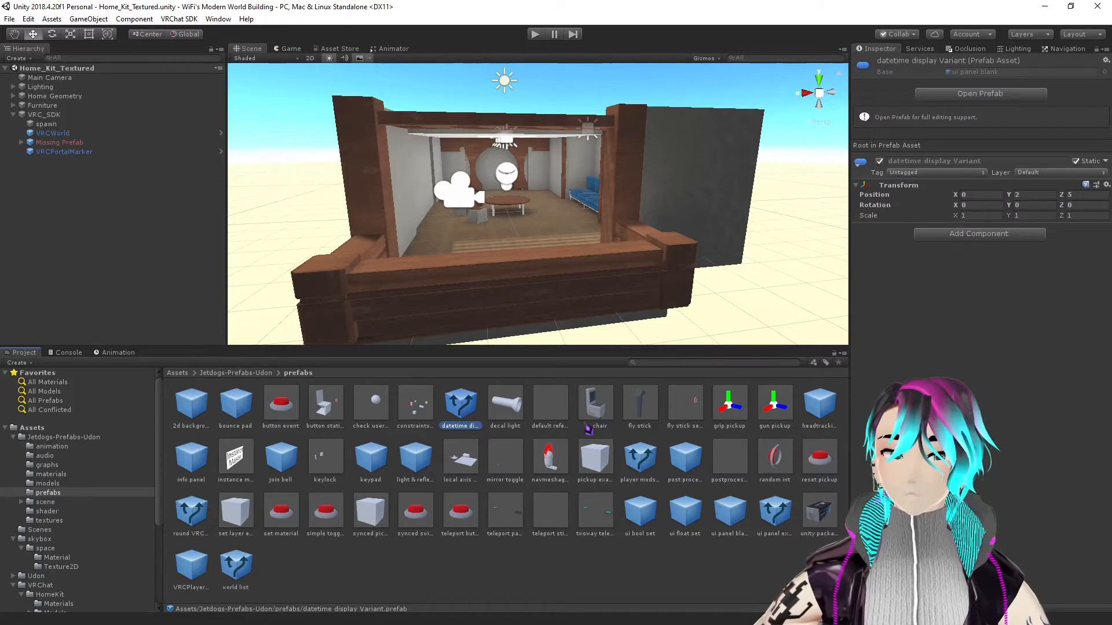
pyautogui.click(557, 415)
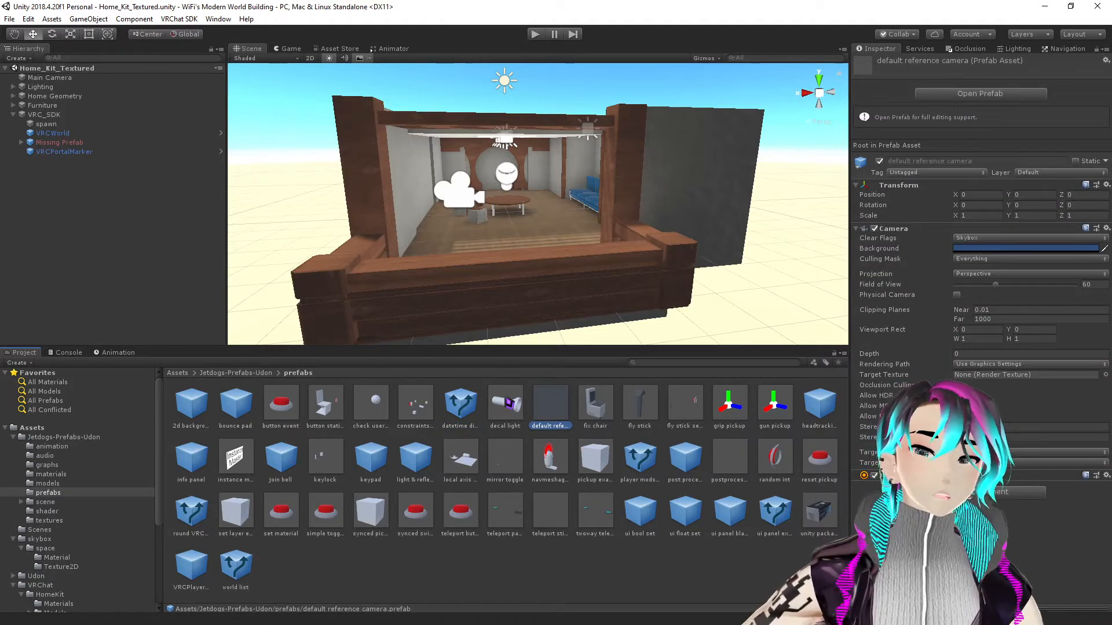
pyautogui.moveTo(573, 236); pyautogui.dragTo(522, 248, button='right')
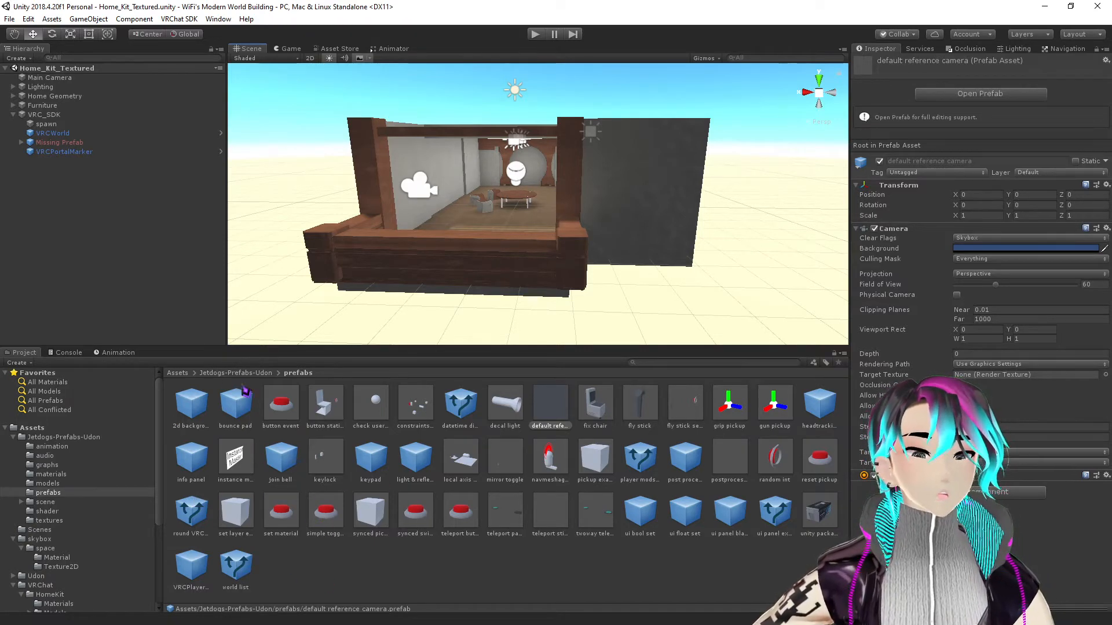
pyautogui.click(233, 373)
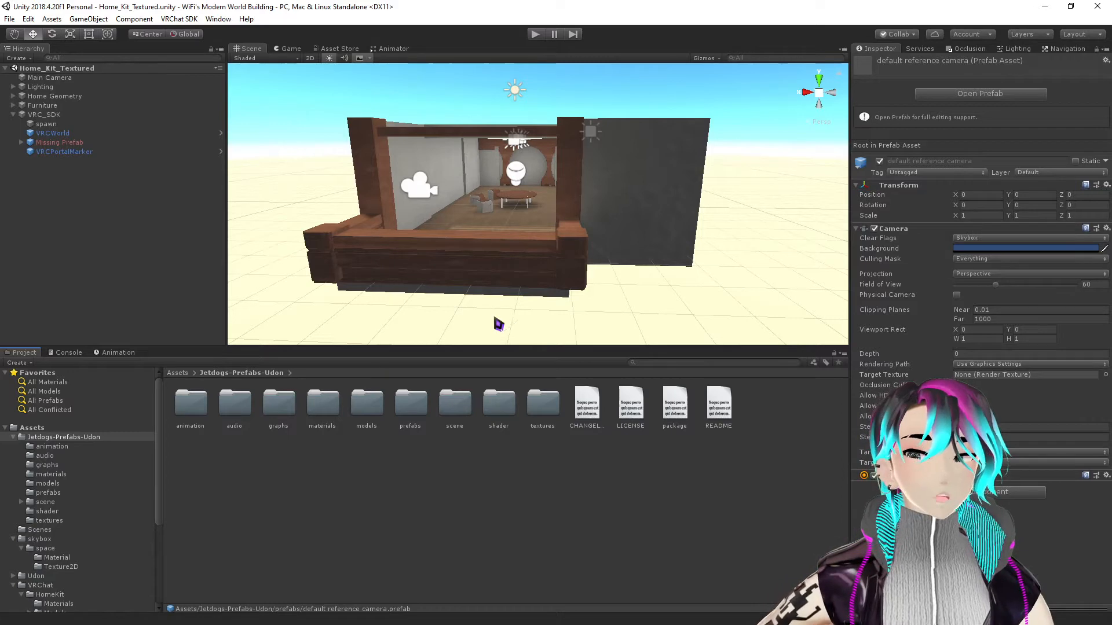
# - Examine the house from its balcony side in the scene and go back to the root Assets folder
pyautogui.keyDown('alt'); pyautogui.moveTo(511, 280); pyautogui.dragTo(474, 243); pyautogui.keyUp('alt')
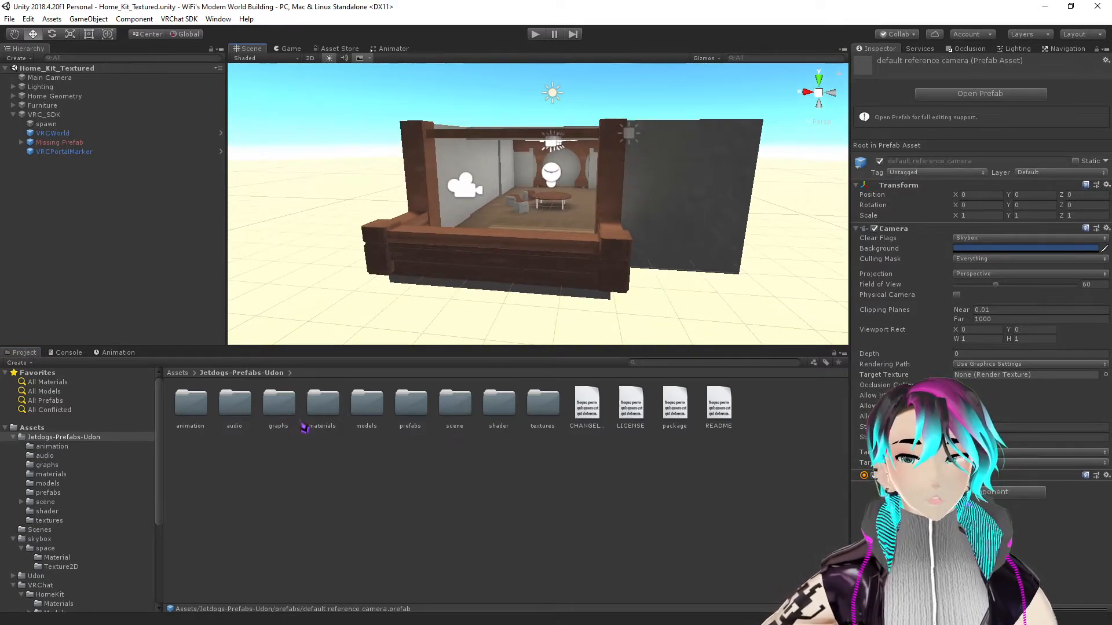
pyautogui.moveTo(529, 236); pyautogui.dragTo(669, 256, button='right')
pyautogui.press('w')
pyautogui.press('a')
pyautogui.press('w')
pyautogui.press('s')
pyautogui.press('s')
pyautogui.moveTo(556, 256); pyautogui.dragTo(546, 253, button='right')
pyautogui.press('a')
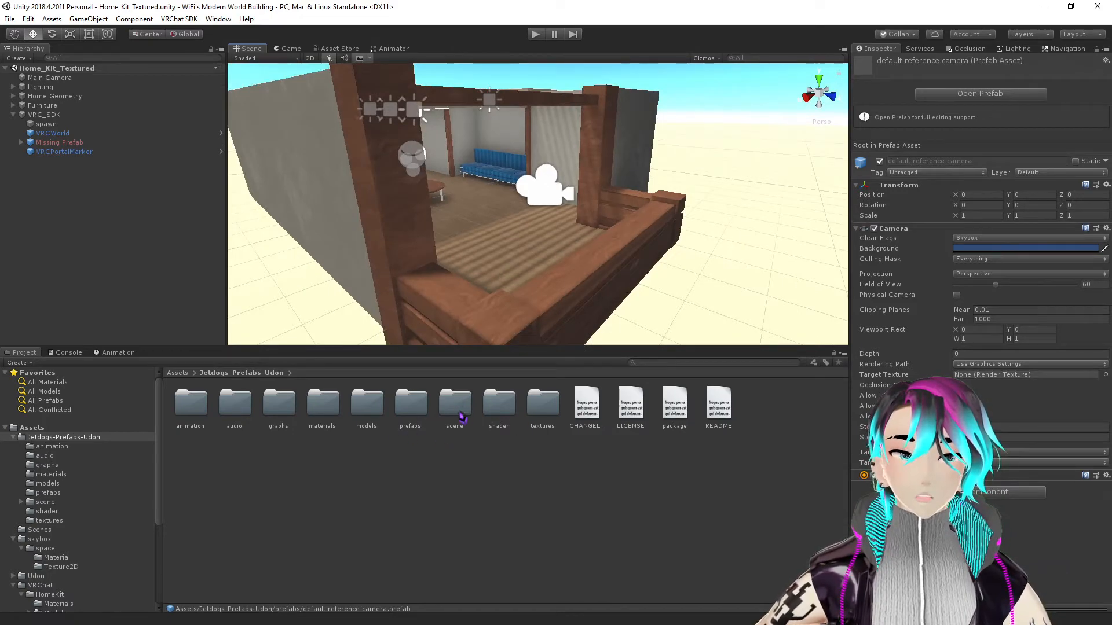
pyautogui.click(177, 373)
pyautogui.click(581, 400)
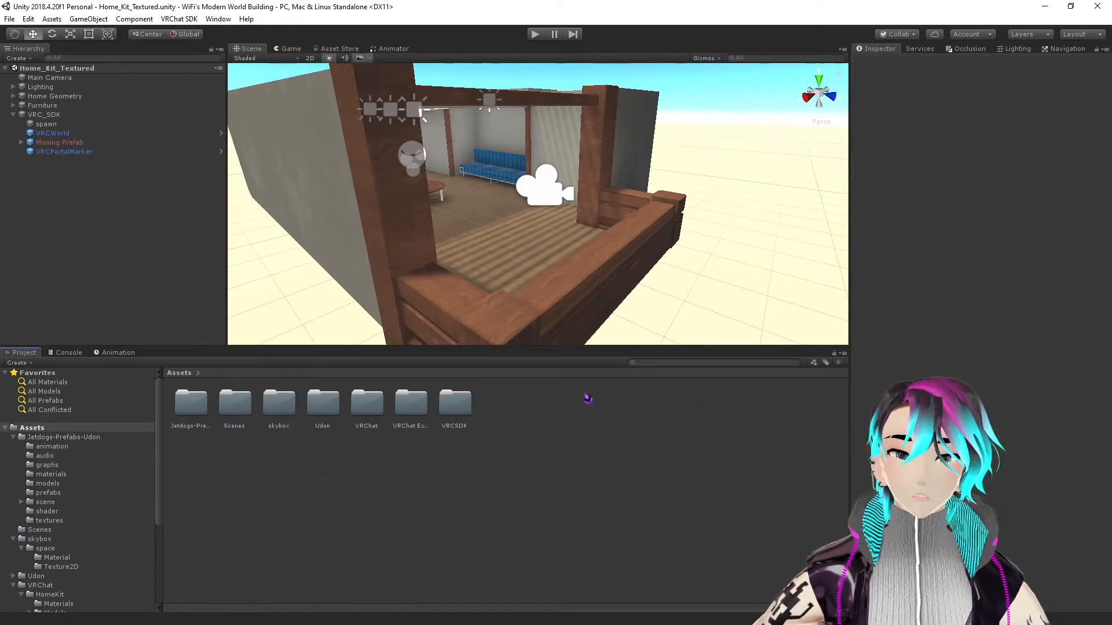
# - Inspect the Main Camera and the VRCWorld object under VRC_SDK, and delete that VRCWorld object from the scene
pyautogui.press('w')
pyautogui.moveTo(510, 245); pyautogui.dragTo(489, 210, button='right')
pyautogui.press('d')
pyautogui.click(474, 202)
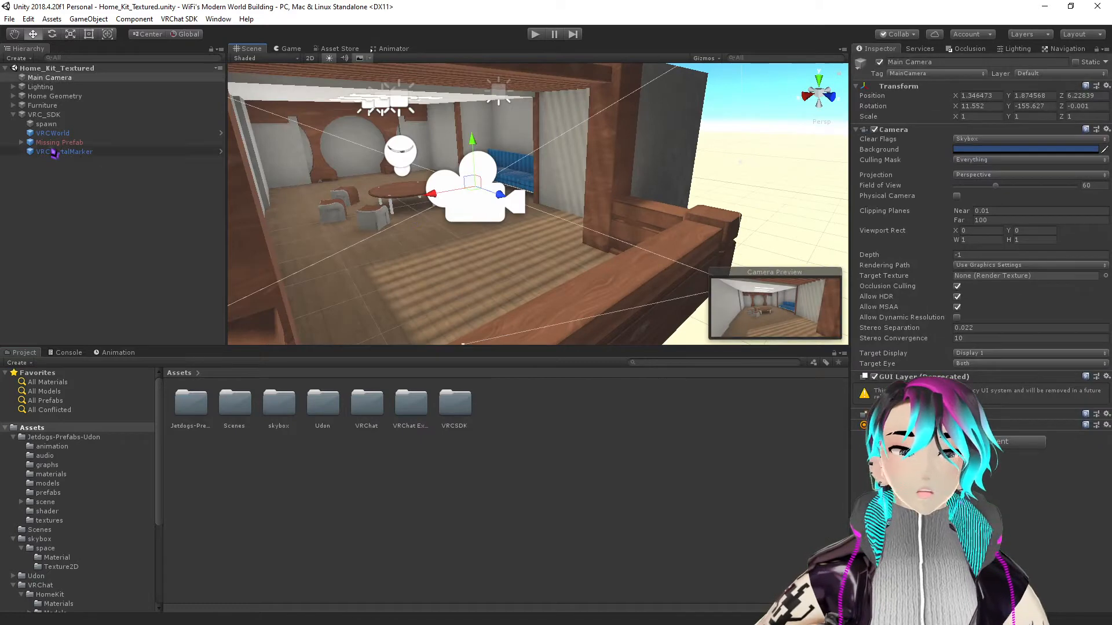
pyautogui.click(51, 133)
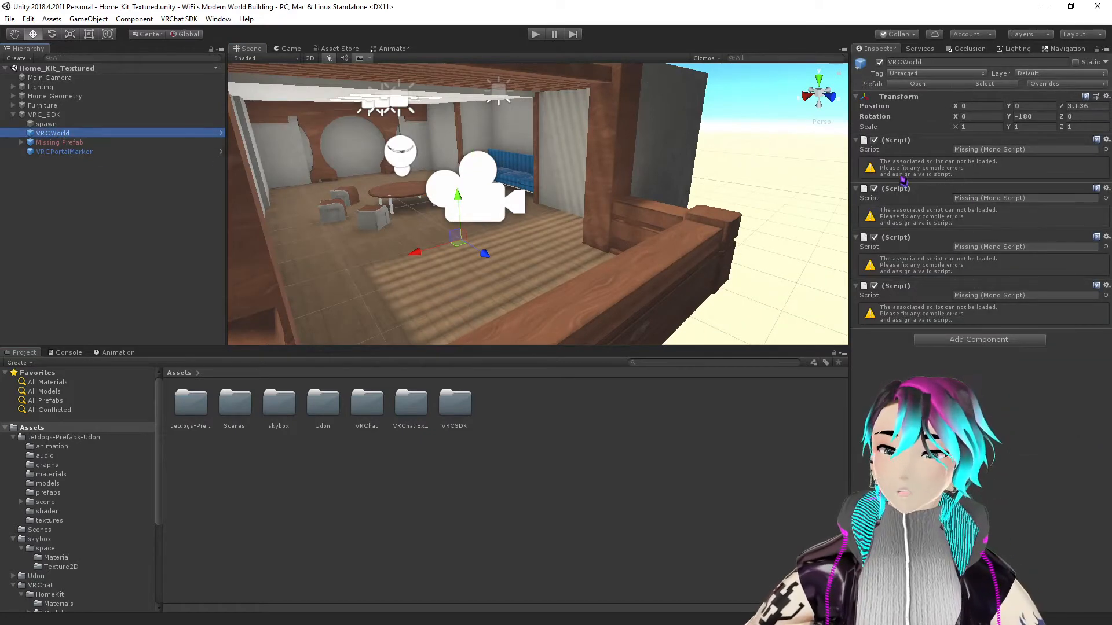
pyautogui.press('a')
pyautogui.moveTo(484, 268); pyautogui.dragTo(485, 267, button='right')
pyautogui.press('s')
pyautogui.click(59, 133)
pyautogui.rightClick(62, 135)
pyautogui.click(137, 192)
# - Search the project assets for "vrcw", inspect the VRCWorld prefab from VRChat Examples in prefab editing, and return to the scene
pyautogui.moveTo(539, 223); pyautogui.dragTo(576, 228, button='right')
pyautogui.click(702, 363)
pyautogui.write('vrcw')
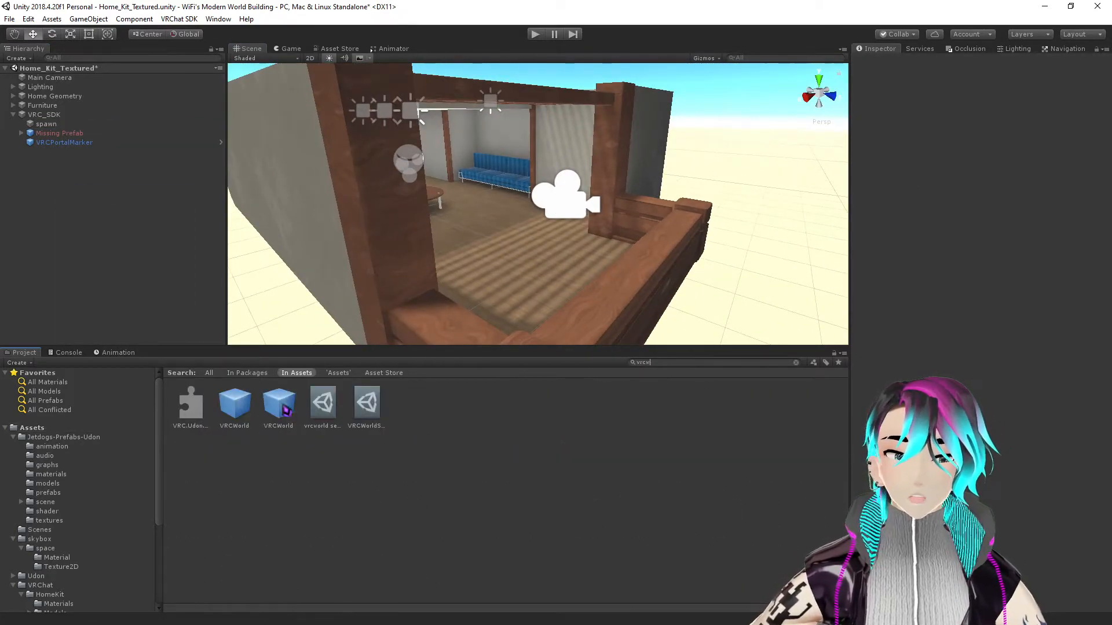
pyautogui.click(280, 410)
pyautogui.click(280, 408)
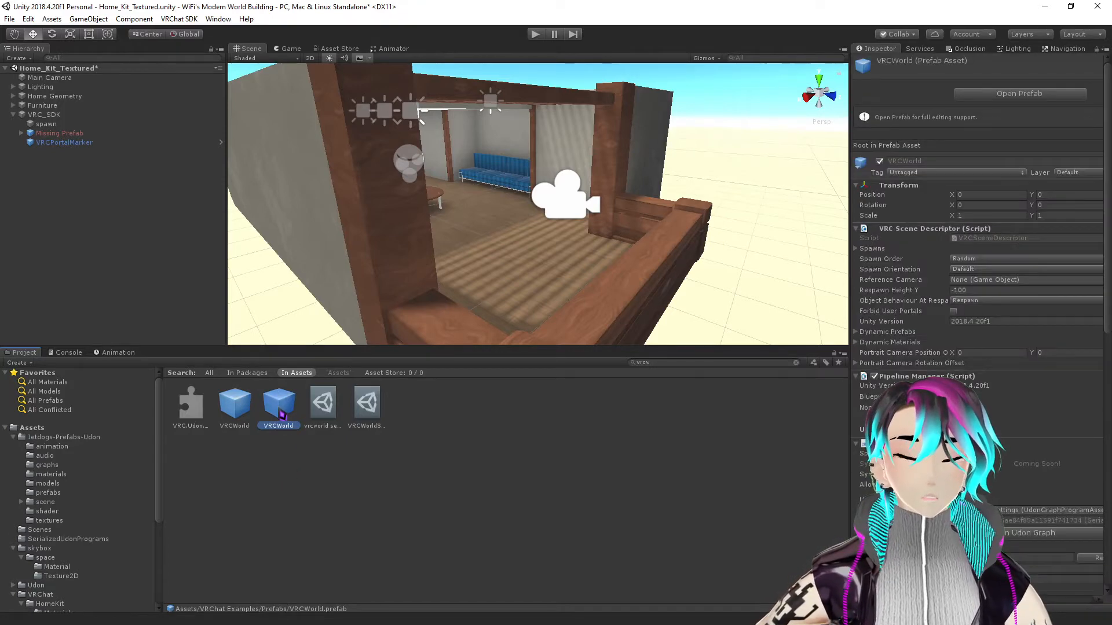
pyautogui.doubleClick(280, 408)
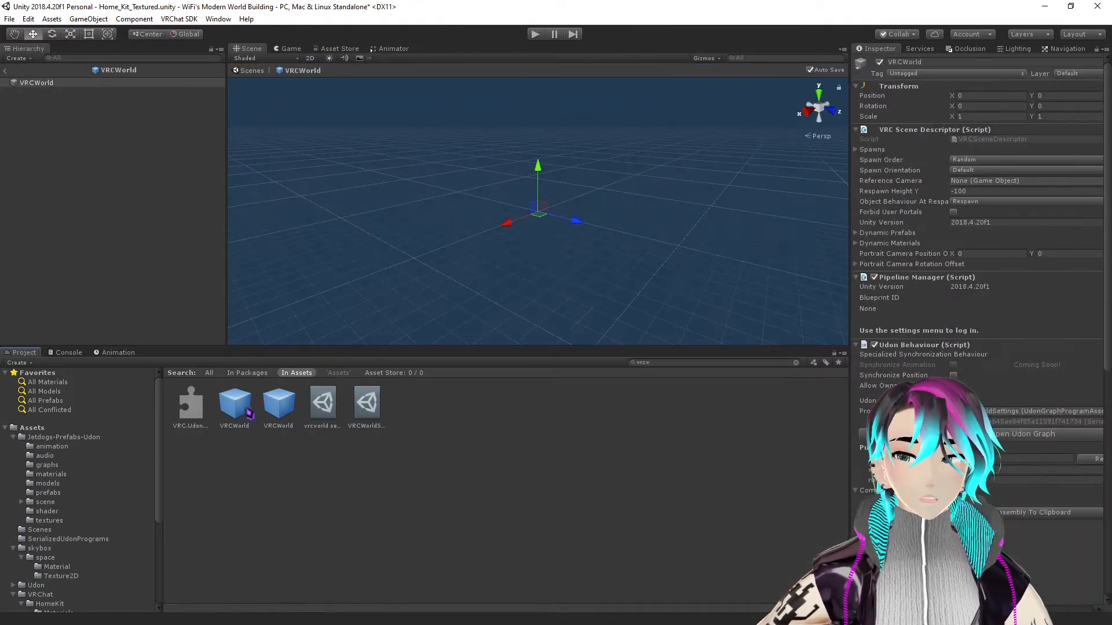
pyautogui.click(5, 71)
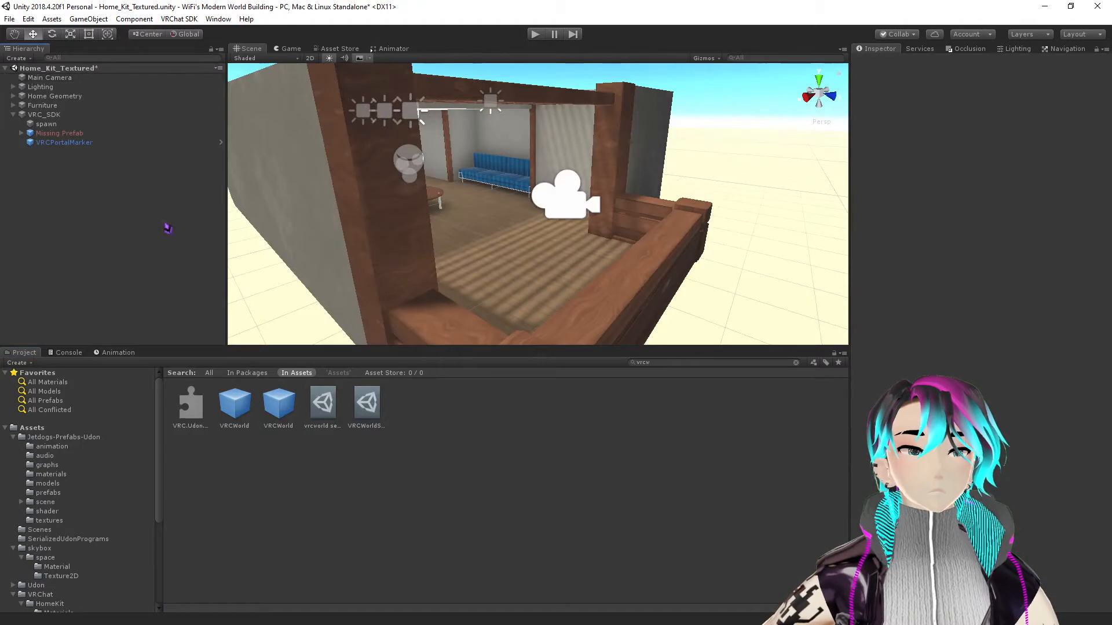
# - Place the VRCWorld prefab from VRChat Examples/Prefabs in the scene on the striped floor near the balcony, at about X 0.568
pyautogui.click(286, 409)
pyautogui.click(796, 363)
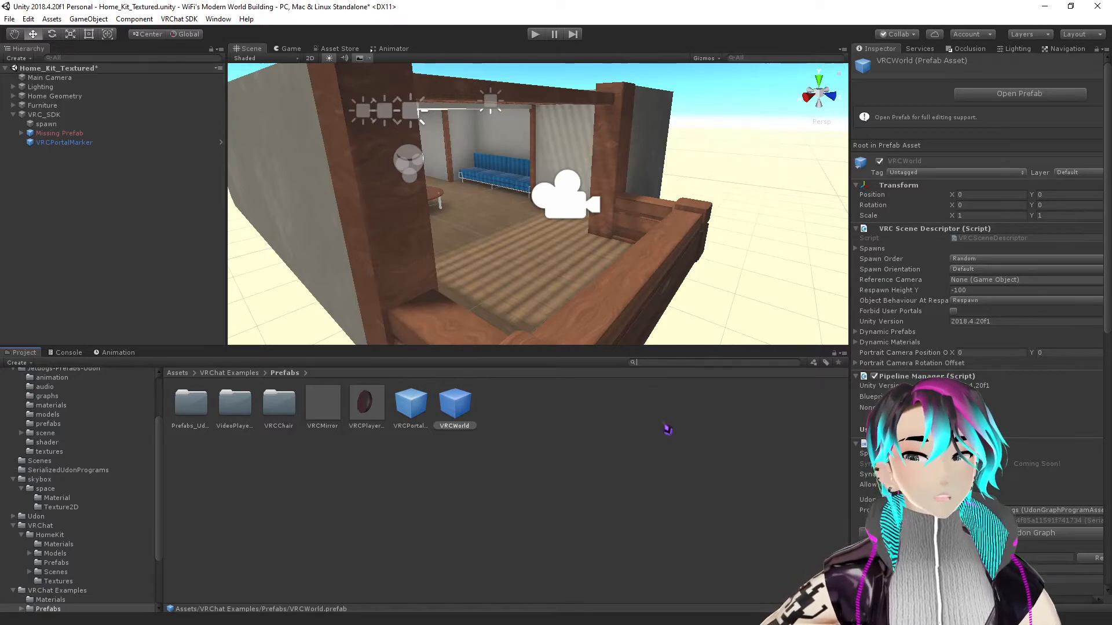
pyautogui.write('w')
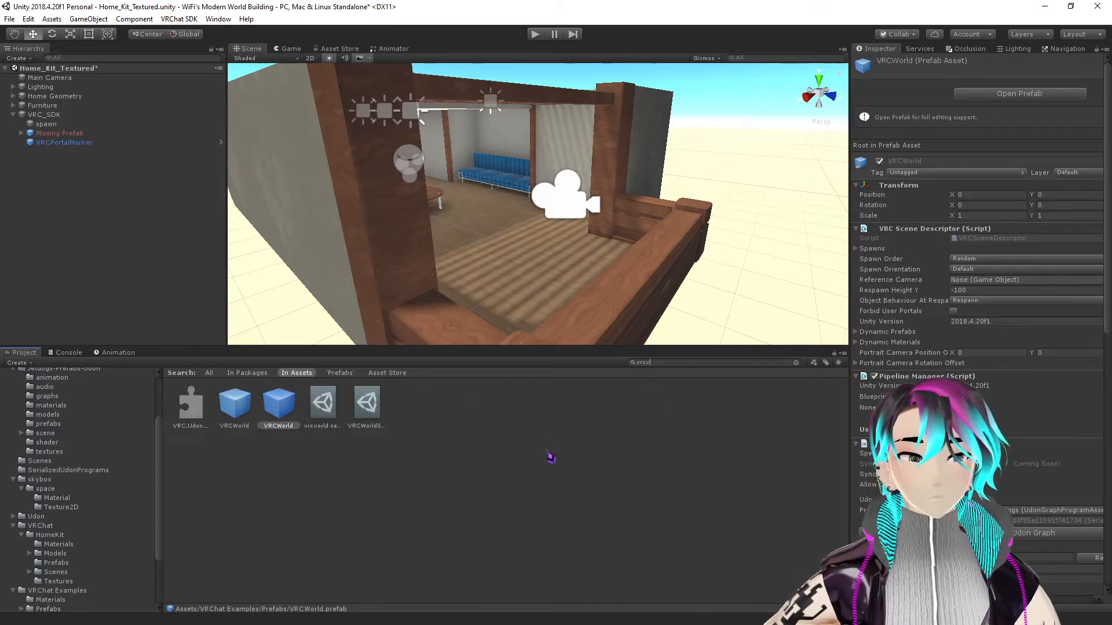
pyautogui.moveTo(503, 250); pyautogui.dragTo(531, 278, button='right')
pyautogui.moveTo(283, 417); pyautogui.dragTo(515, 254)
pyautogui.moveTo(516, 254); pyautogui.dragTo(456, 262, button='right')
pyautogui.press('d')
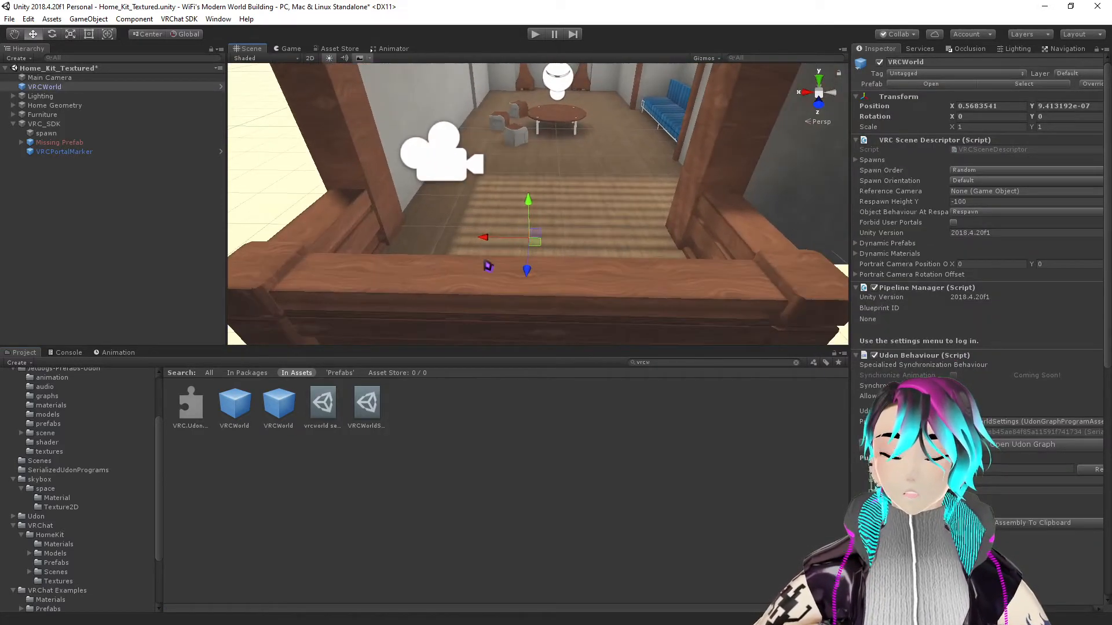
# - Move VRCWorld along X to 0.364 and rotate it to 180 degrees about Y
pyautogui.moveTo(487, 243); pyautogui.dragTo(508, 253)
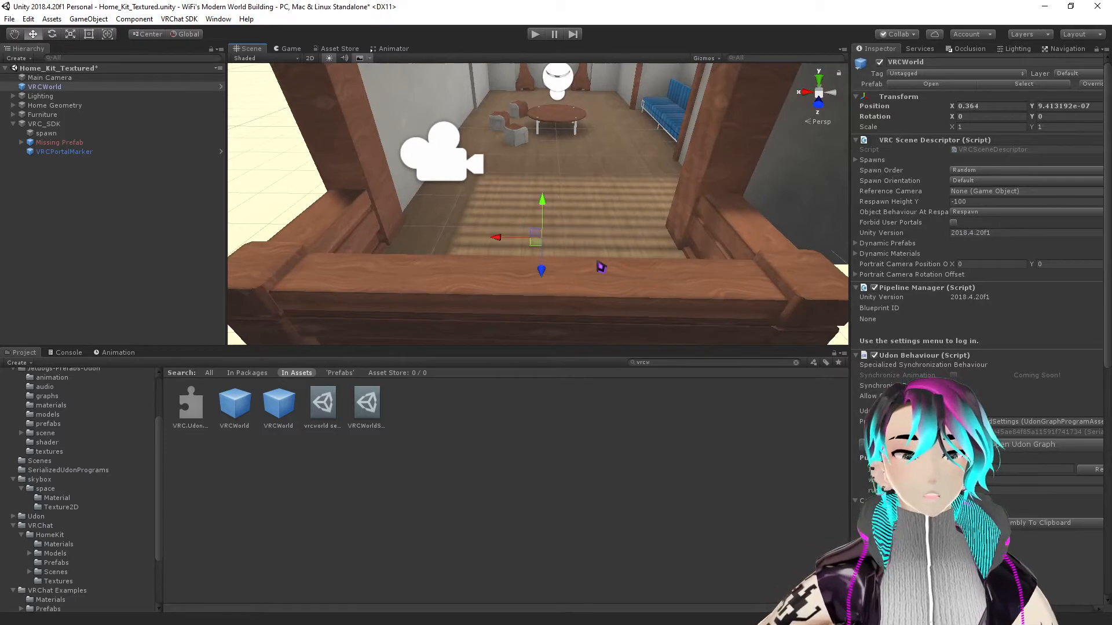
pyautogui.keyDown('alt'); pyautogui.moveTo(560, 218); pyautogui.dragTo(597, 249); pyautogui.keyUp('alt')
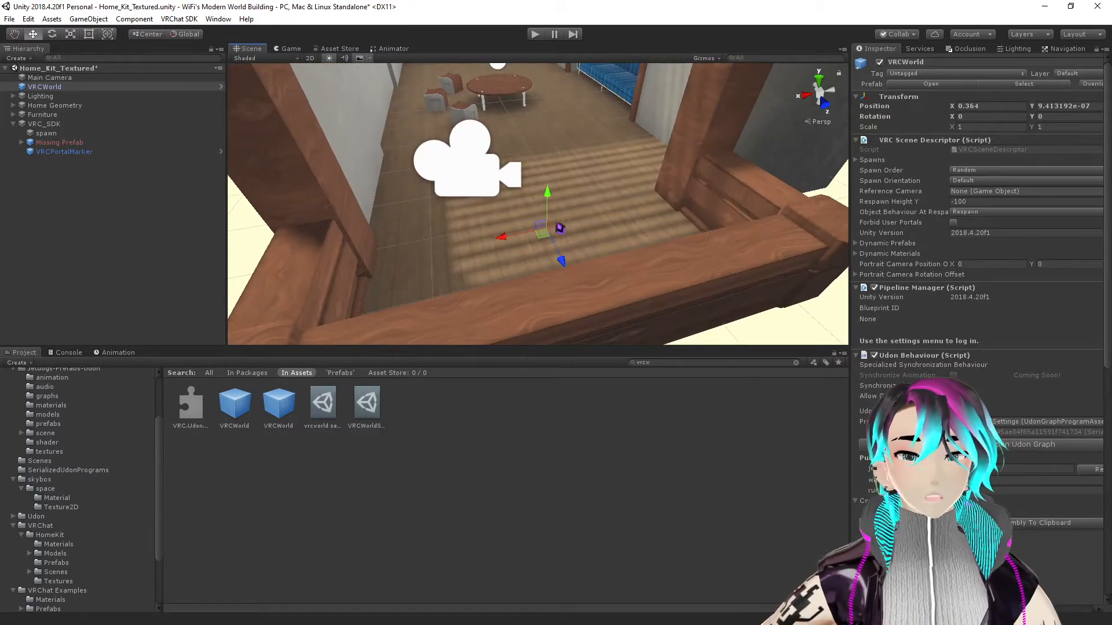
pyautogui.keyDown('alt'); pyautogui.moveTo(583, 257); pyautogui.dragTo(522, 266); pyautogui.keyUp('alt')
pyautogui.keyDown('alt'); pyautogui.moveTo(453, 201); pyautogui.dragTo(694, 326); pyautogui.keyUp('alt')
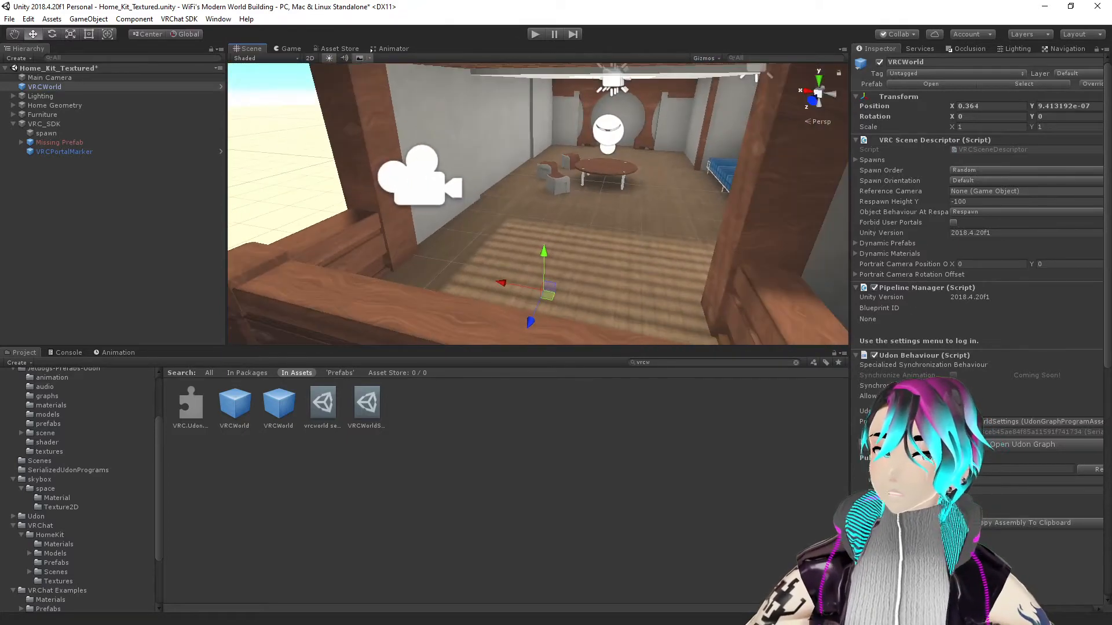
pyautogui.scroll(-10, 979, 173)
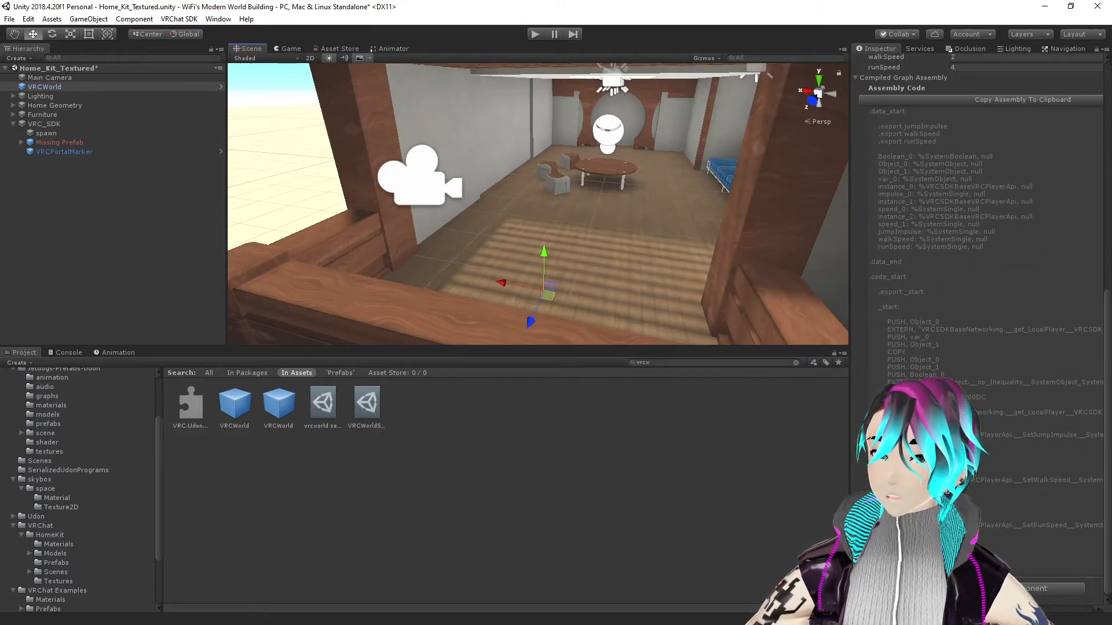
pyautogui.press('e')
pyautogui.moveTo(569, 326); pyautogui.dragTo(280, 293)
pyautogui.keyDown('alt'); pyautogui.moveTo(624, 251); pyautogui.dragTo(516, 259); pyautogui.keyUp('alt')
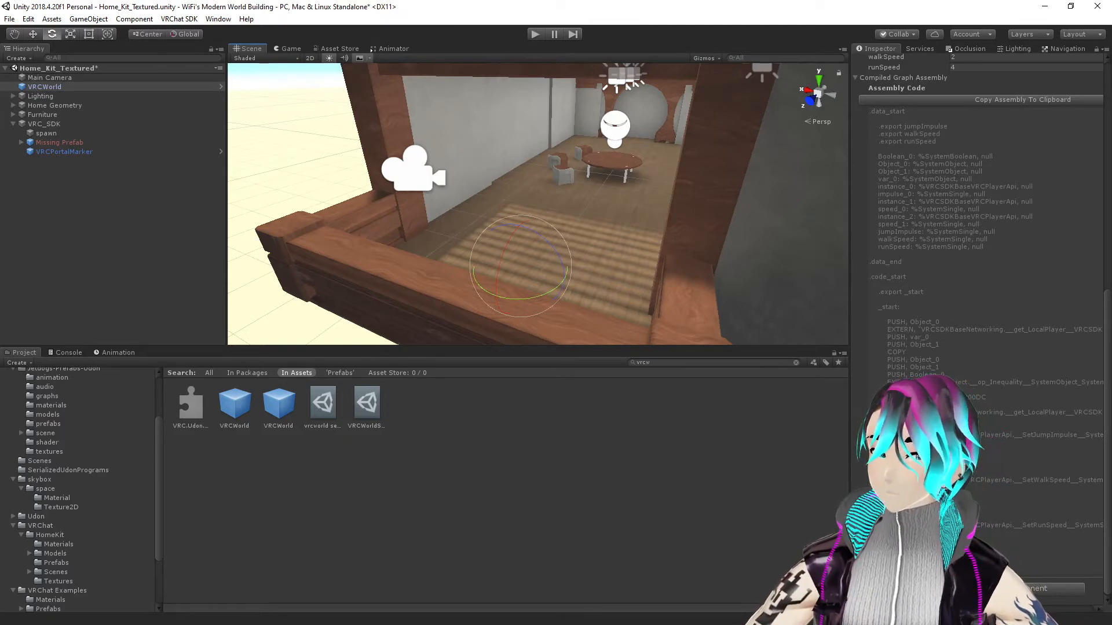
# - Add a Camera component to VRCWorld to check its facing direction in the preview, and undo the addition
pyautogui.click(1018, 588)
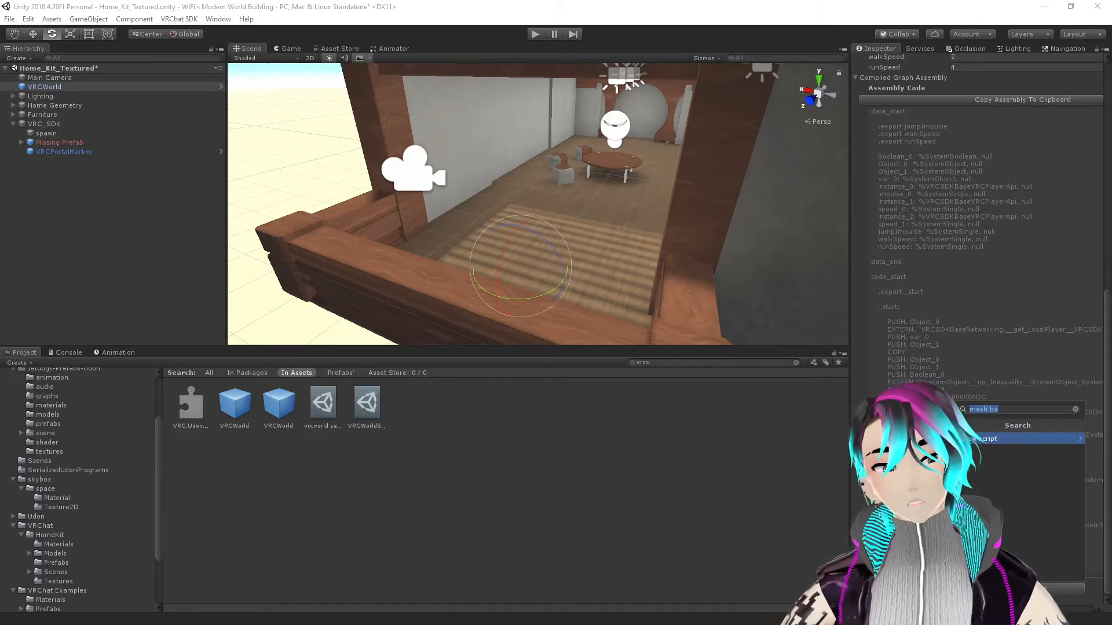
pyautogui.write('camera')
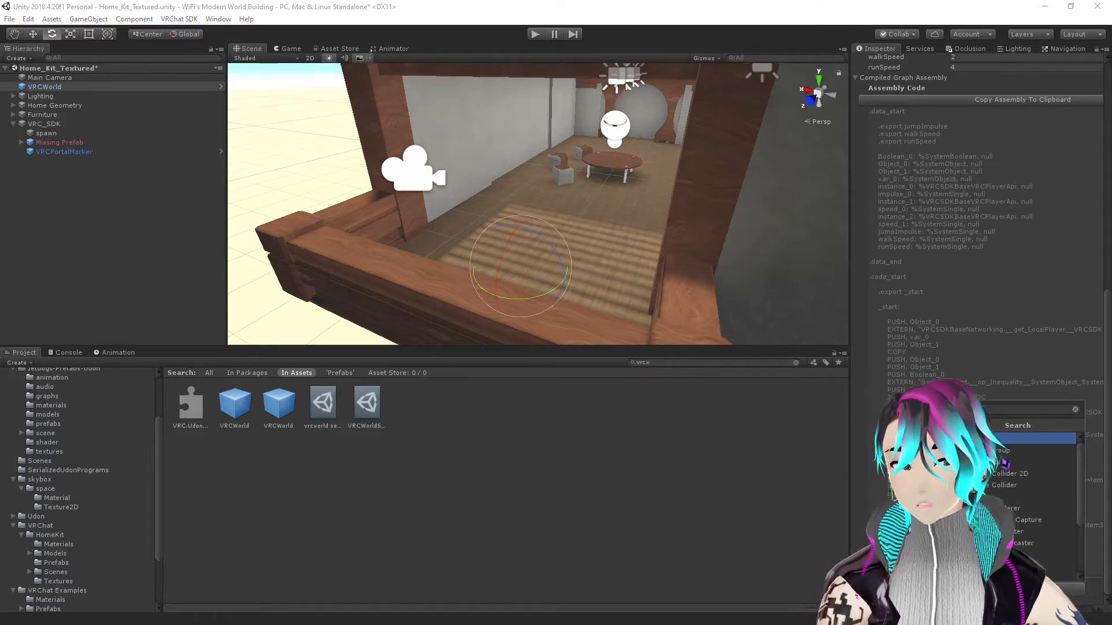
pyautogui.press('Return')
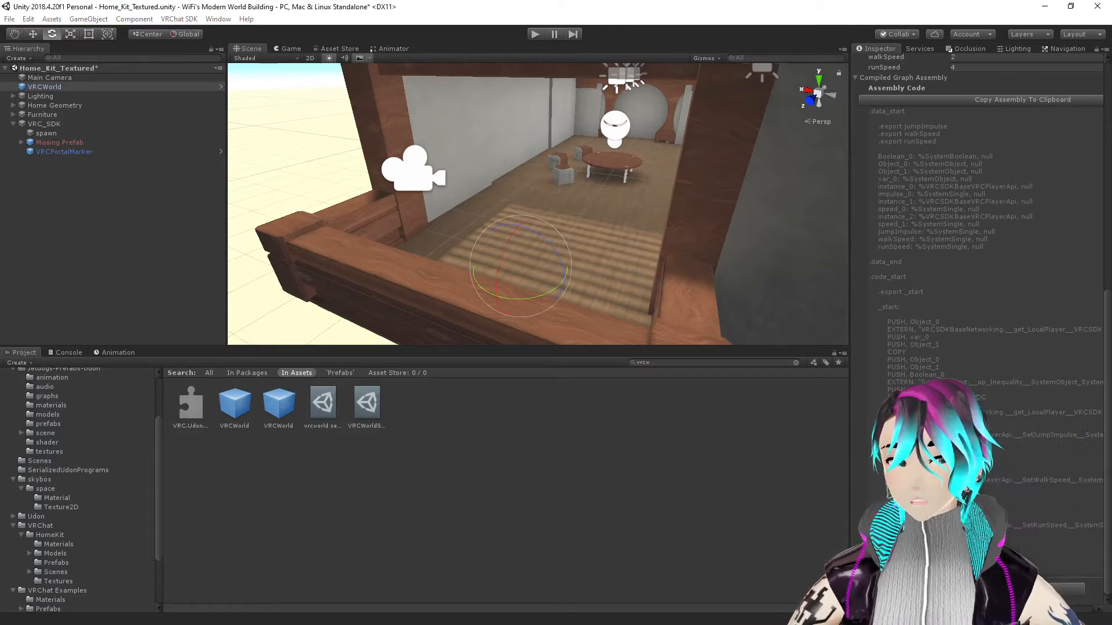
pyautogui.keyDown('alt'); pyautogui.moveTo(556, 258); pyautogui.dragTo(510, 261); pyautogui.keyUp('alt')
pyautogui.keyDown('alt'); pyautogui.moveTo(590, 268); pyautogui.dragTo(677, 280); pyautogui.keyUp('alt')
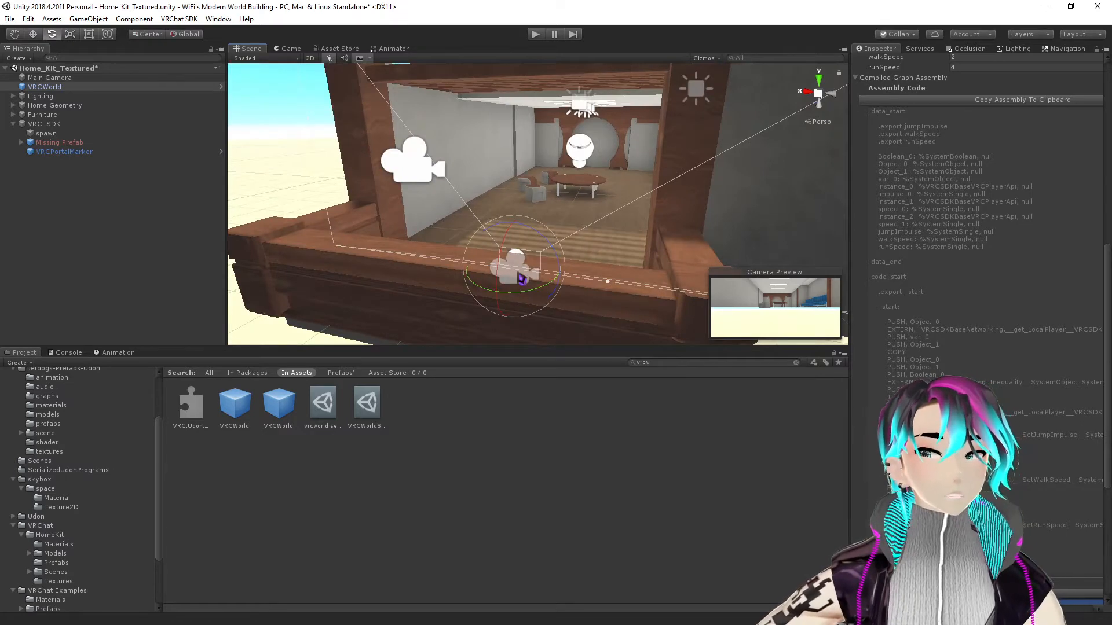
pyautogui.press('w')
pyautogui.moveTo(526, 282); pyautogui.dragTo(476, 230, button='right')
pyautogui.hotkey('ctrl', 'z')
# - Inspect the Main Camera's placement in the room, its Camera settings and its preview
pyautogui.press('w')
pyautogui.press('s')
pyautogui.click(472, 223)
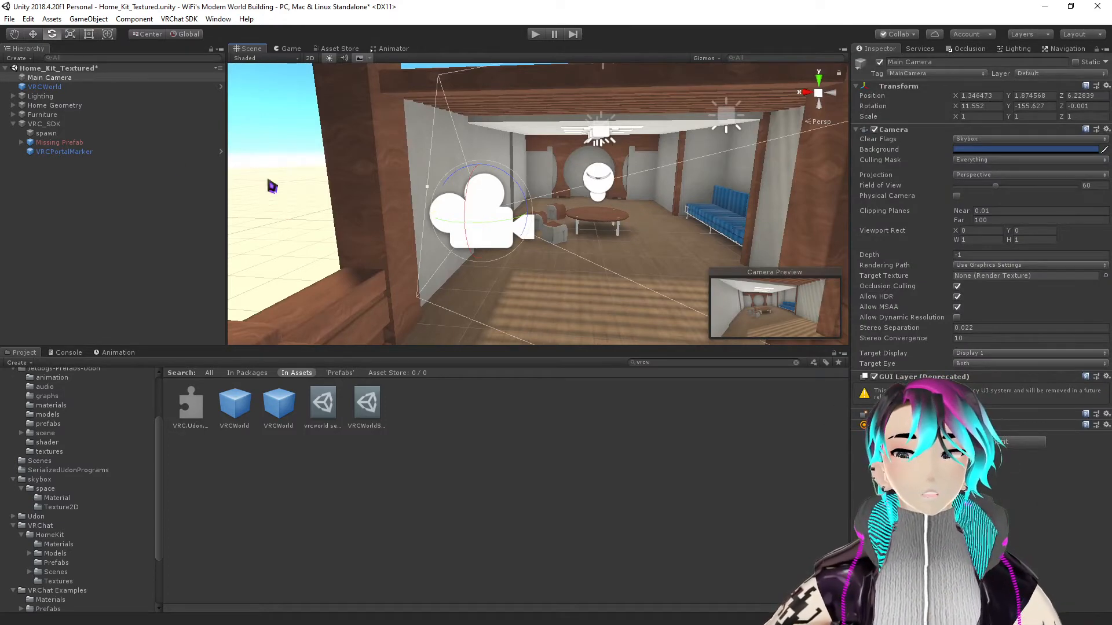
pyautogui.moveTo(529, 224); pyautogui.dragTo(459, 291, button='right')
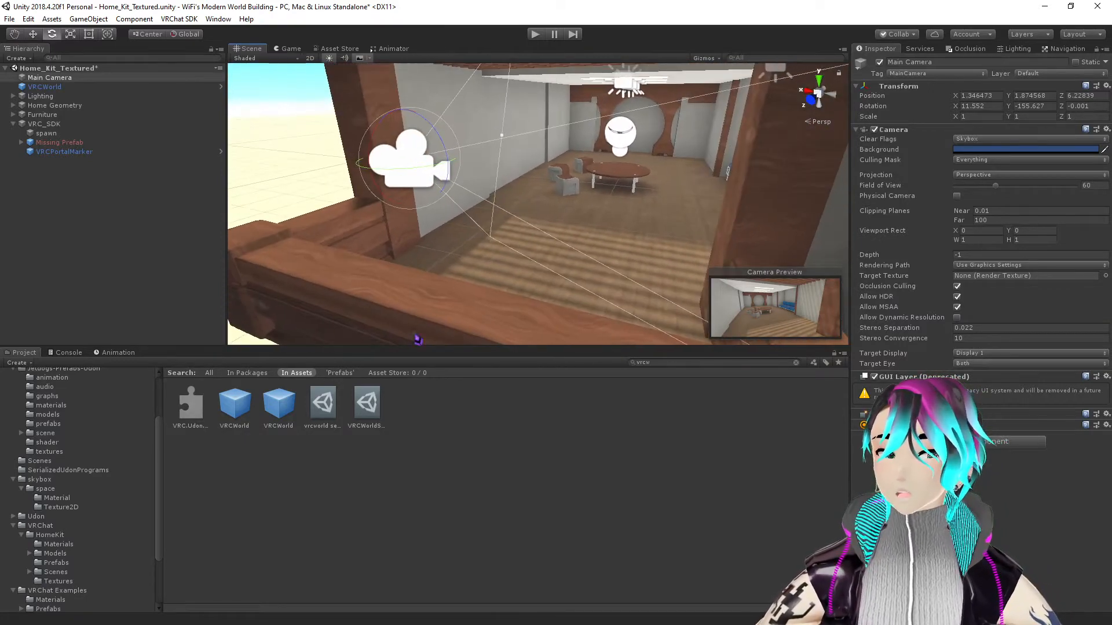
# - Review VRCWorld's VRC Scene Descriptor, Pipeline Manager and Udon Behaviour components, including the public variables and compiled graph assembly
pyautogui.click(94, 86)
pyautogui.moveTo(635, 272)
pyautogui.mouseDown(button='right')
pyautogui.moveTo(666, 279)
pyautogui.moveTo(648, 278)
pyautogui.mouseUp(button='right')
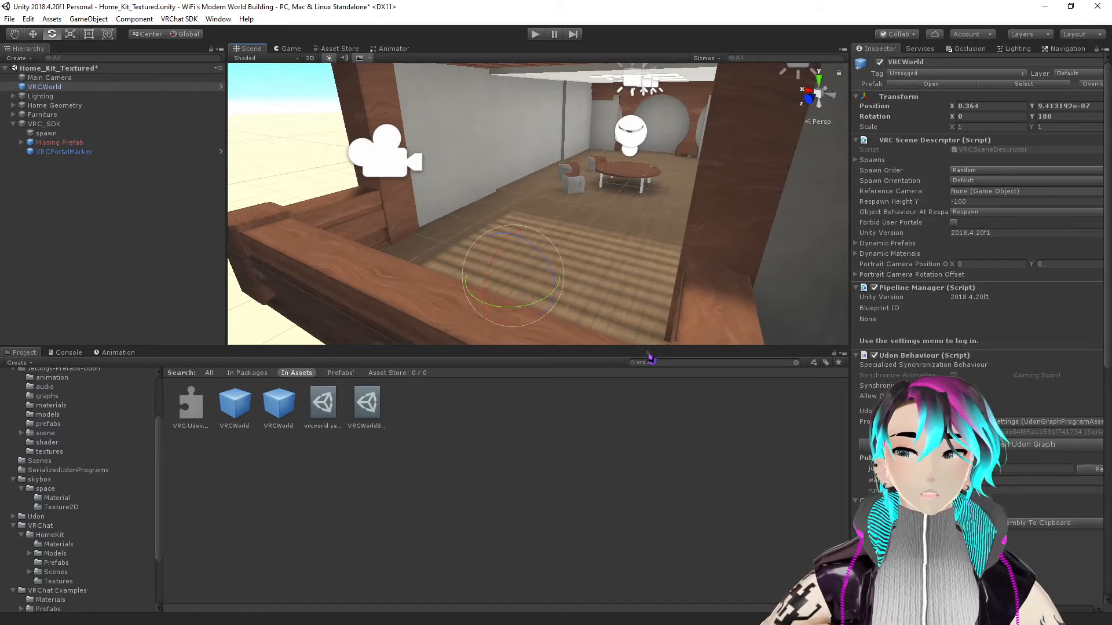
pyautogui.scroll(-5, 902, 333)
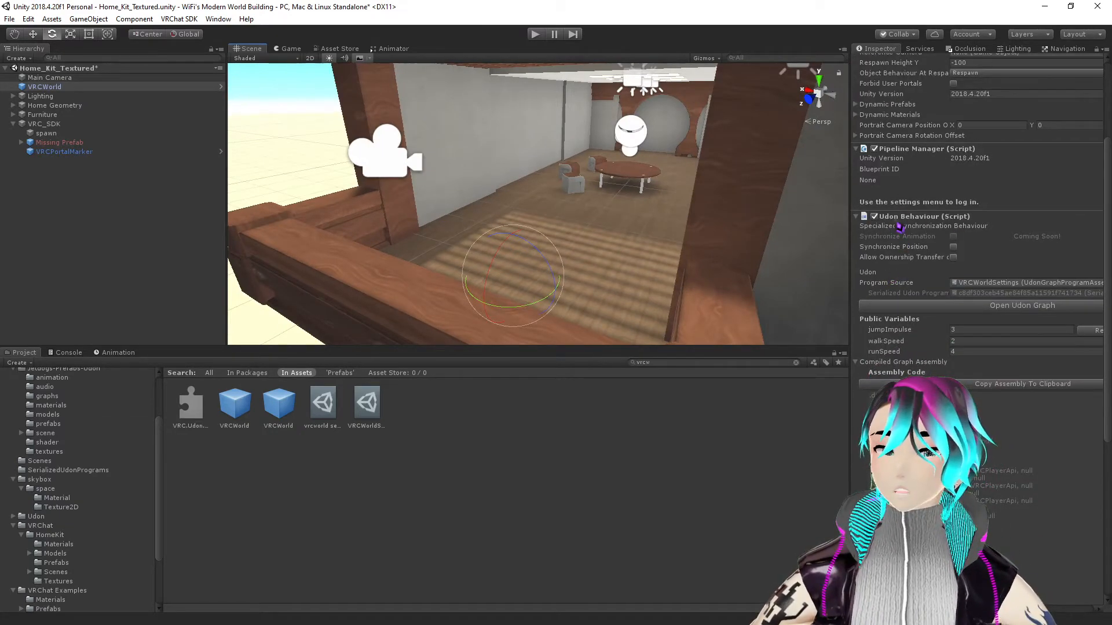
pyautogui.scroll(-10, 920, 267)
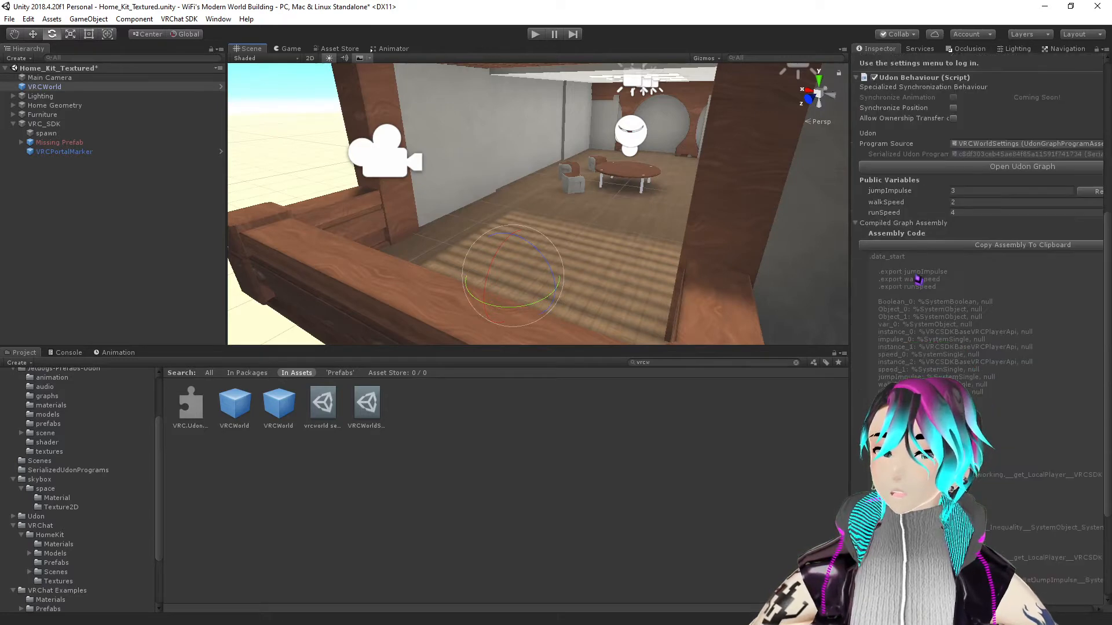
pyautogui.scroll(8, 911, 301)
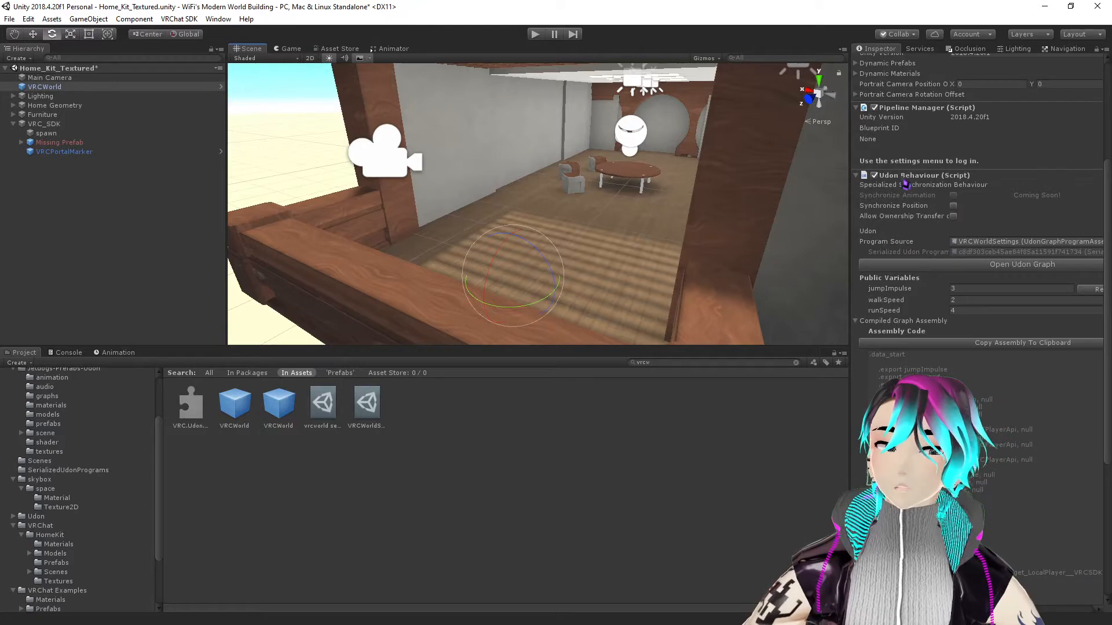
pyautogui.scroll(8, 906, 207)
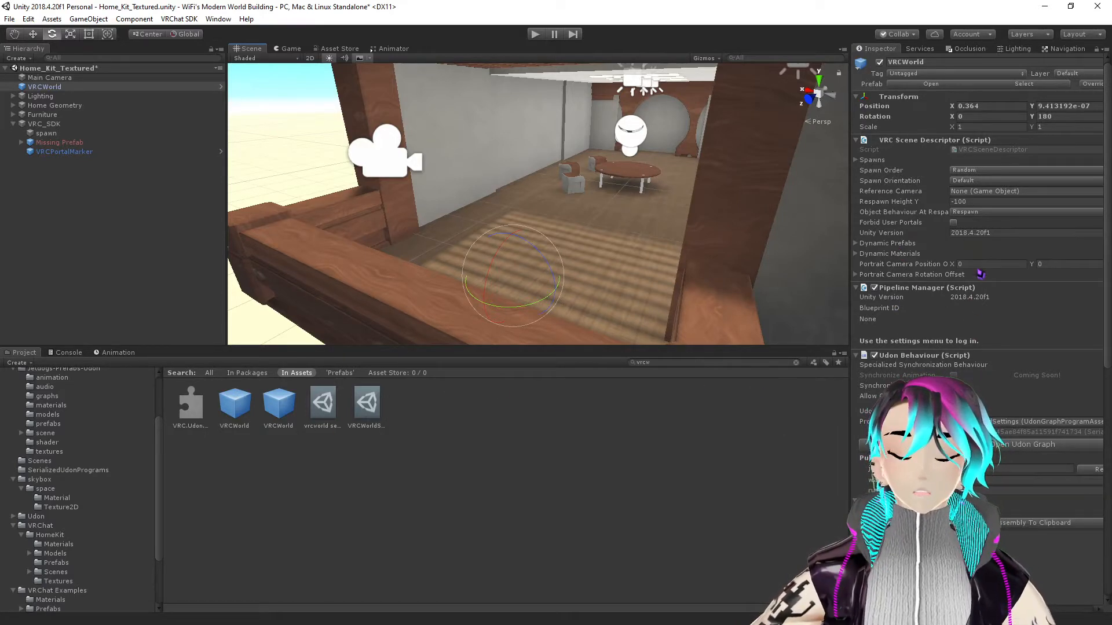
pyautogui.scroll(-9, 902, 334)
pyautogui.scroll(9, 902, 334)
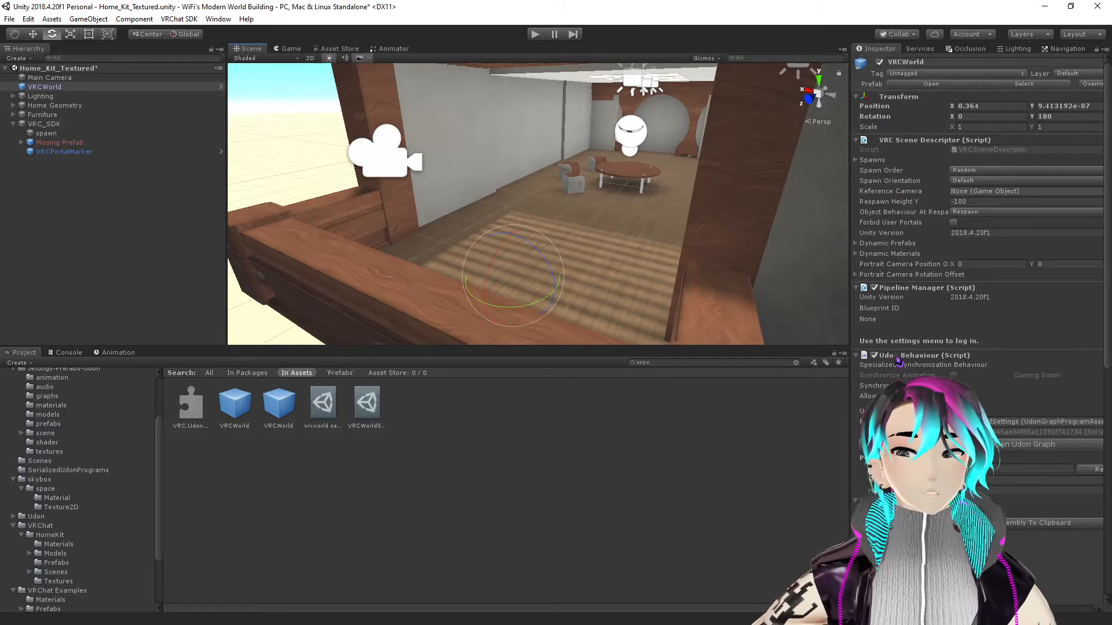
# - Set the jumpImpulse public variable in VRCWorld's Udon Behaviour to 4
pyautogui.scroll(-7, 900, 309)
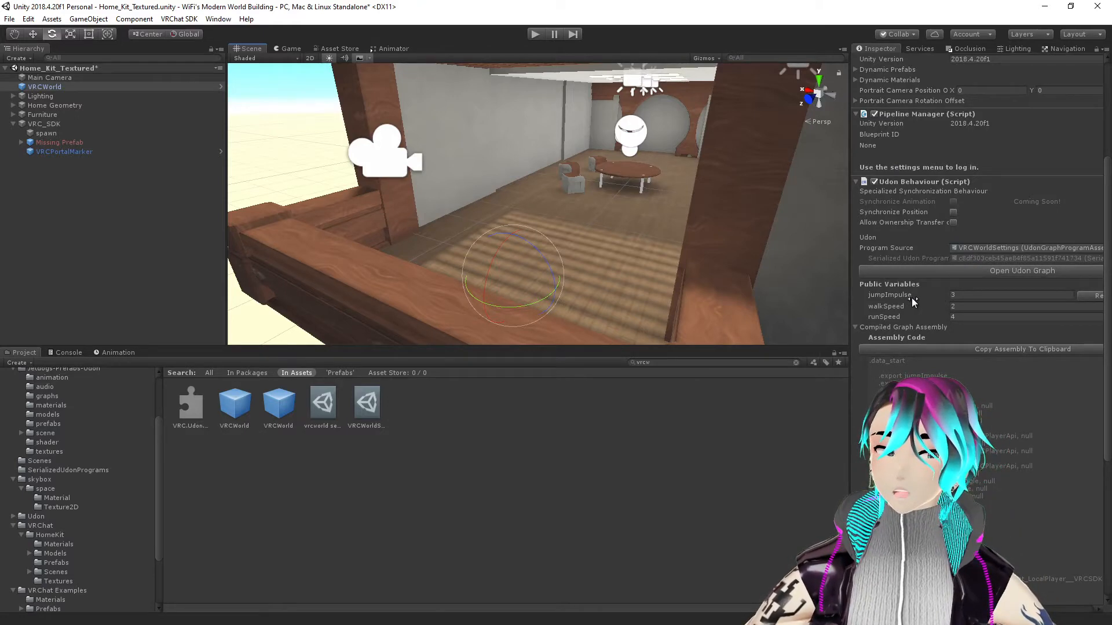
pyautogui.click(964, 297)
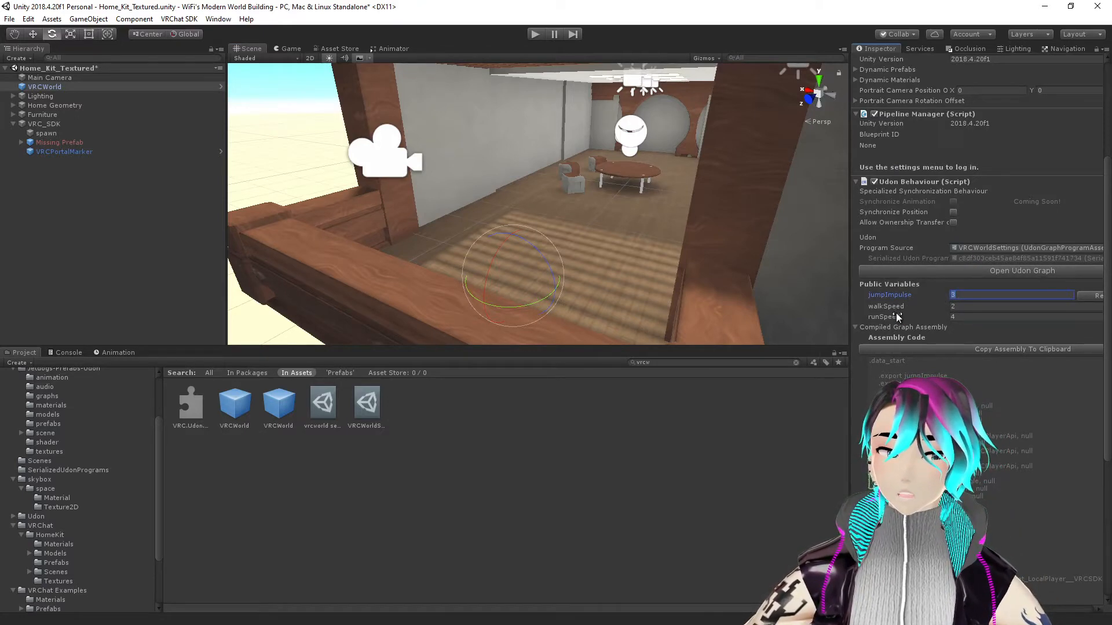
pyautogui.write('4')
pyautogui.press('Tab')
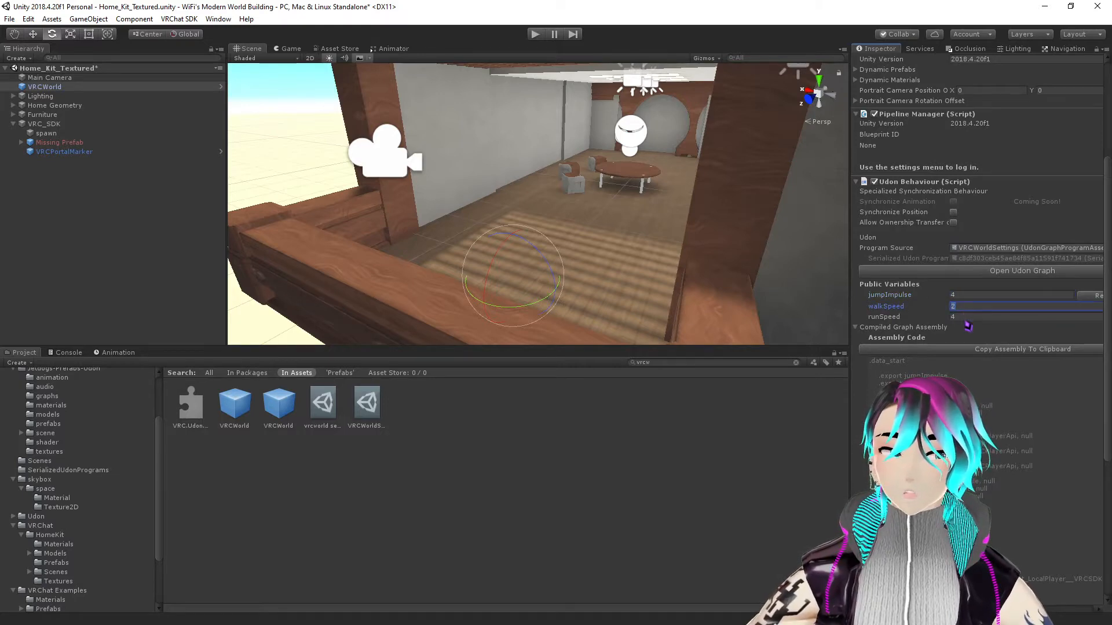
pyautogui.moveTo(516, 235); pyautogui.dragTo(623, 238, button='right')
pyautogui.press('w')
pyautogui.press('s')
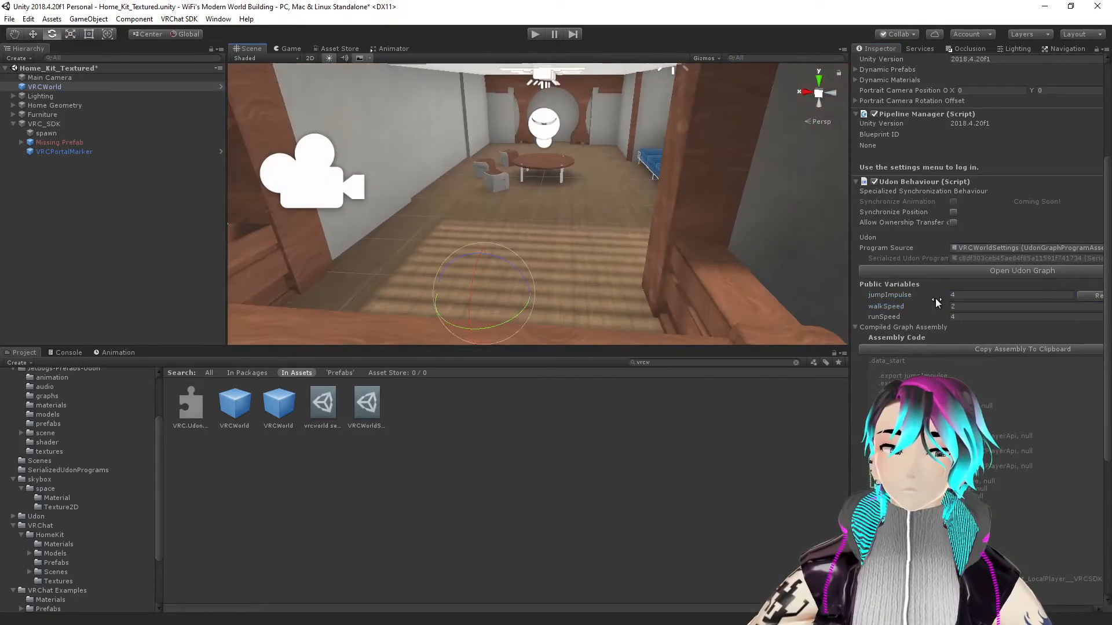
pyautogui.moveTo(543, 294); pyautogui.dragTo(561, 298, button='right')
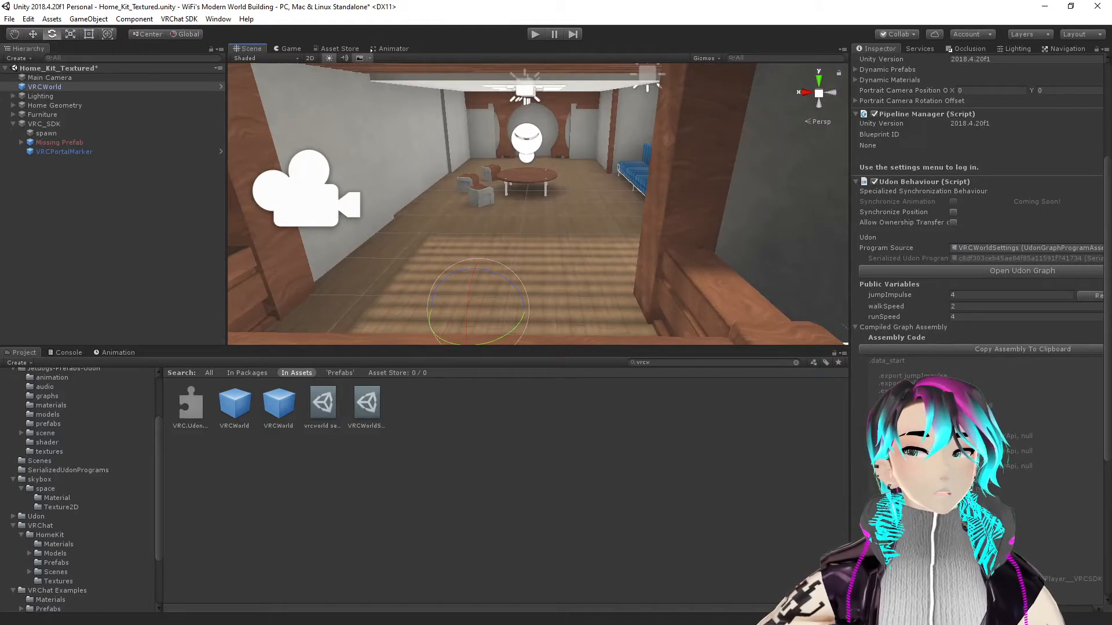
pyautogui.moveTo(549, 238); pyautogui.dragTo(510, 244, button='right')
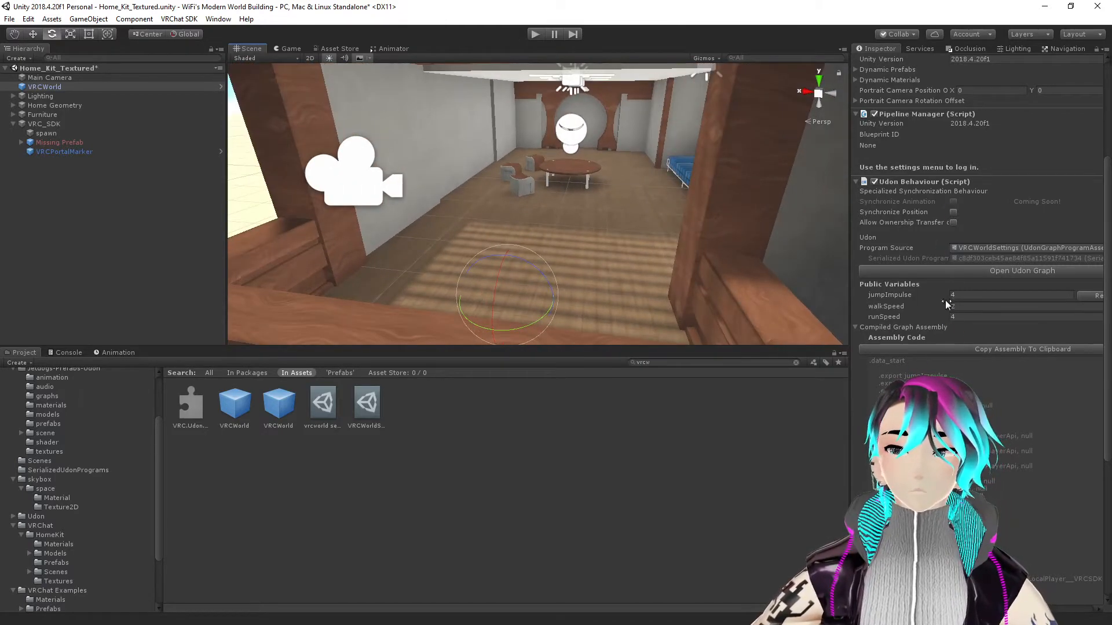
pyautogui.moveTo(651, 260); pyautogui.dragTo(453, 289, button='right')
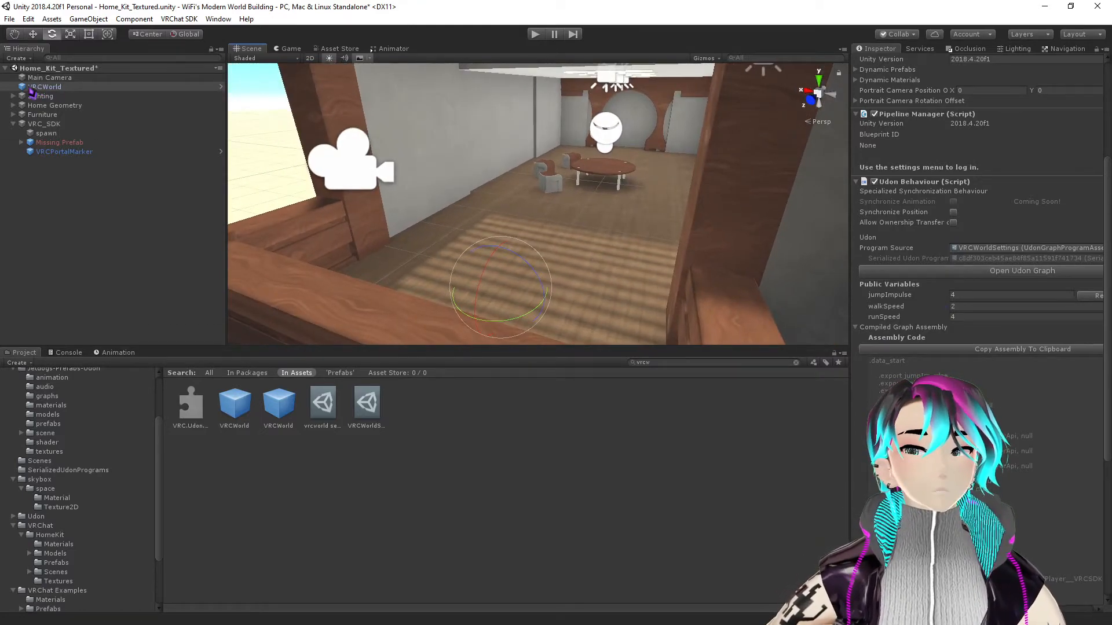
pyautogui.moveTo(359, 216); pyautogui.dragTo(370, 258, button='right')
pyautogui.moveTo(474, 323); pyautogui.dragTo(741, 250, button='right')
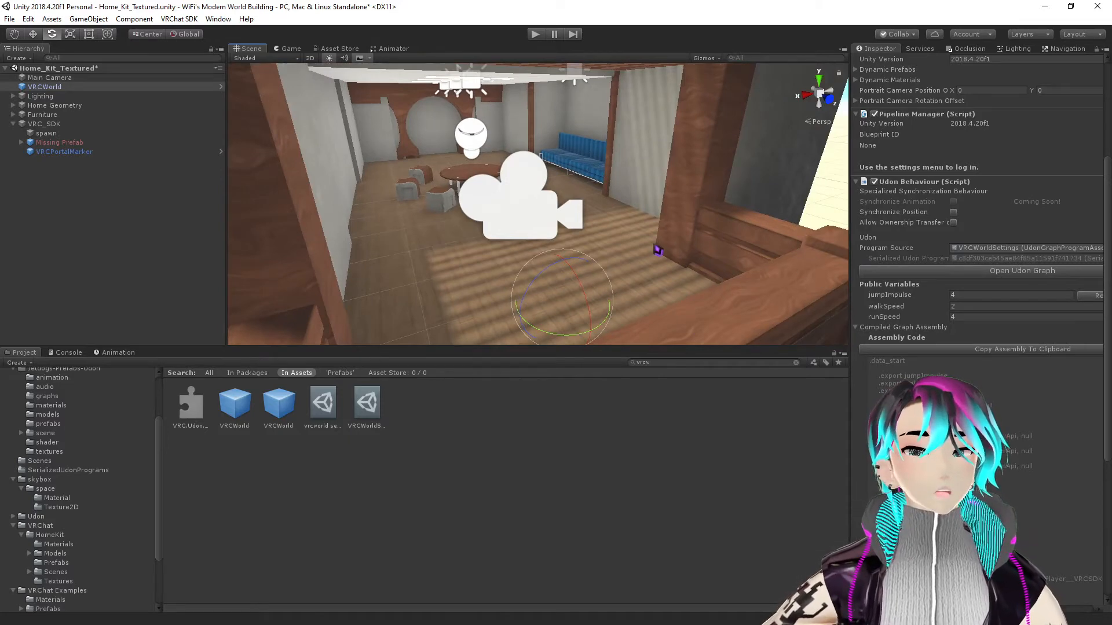
pyautogui.moveTo(657, 249); pyautogui.dragTo(690, 246, button='right')
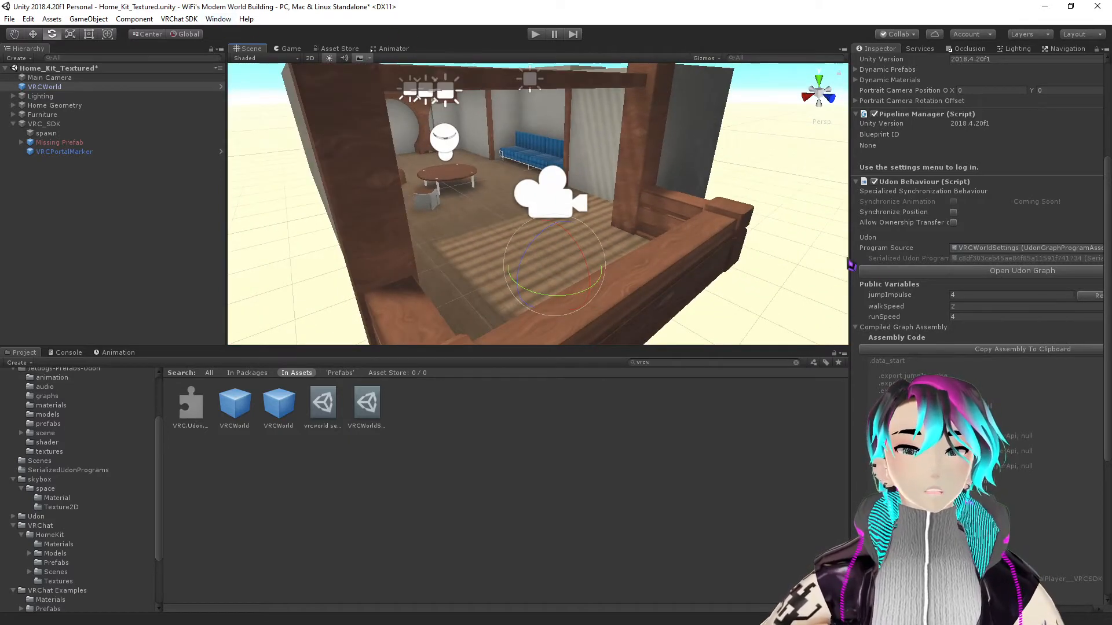
# - Inspect the couch in the room and the missing prefab object under VRC_SDK
pyautogui.moveTo(658, 325); pyautogui.dragTo(603, 267, button='right')
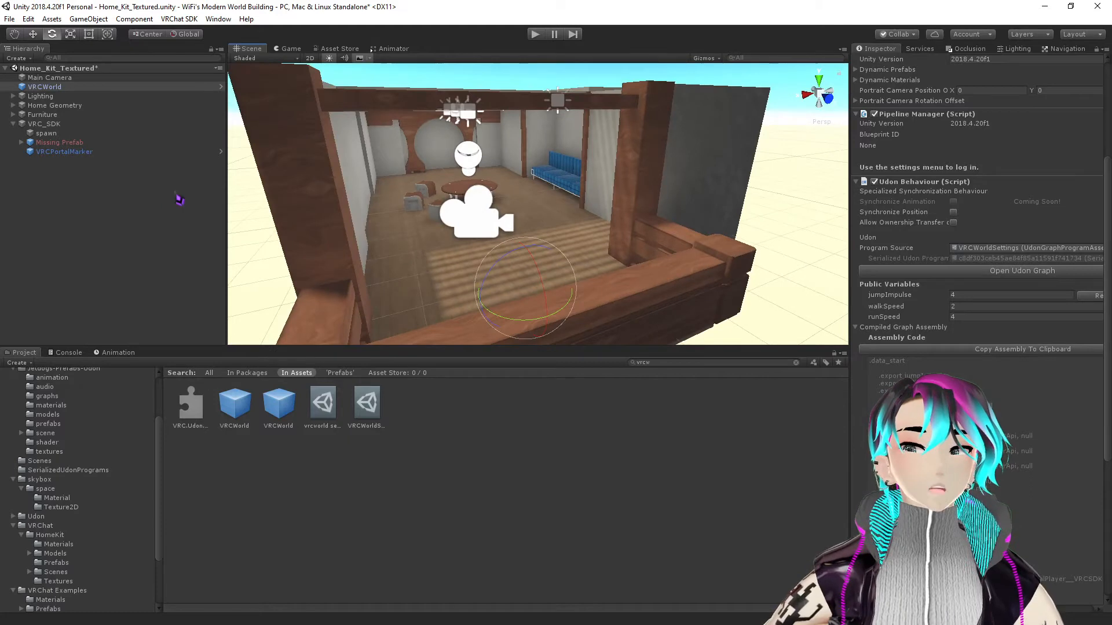
pyautogui.press('w')
pyautogui.moveTo(393, 233); pyautogui.dragTo(499, 230, button='right')
pyautogui.press('s')
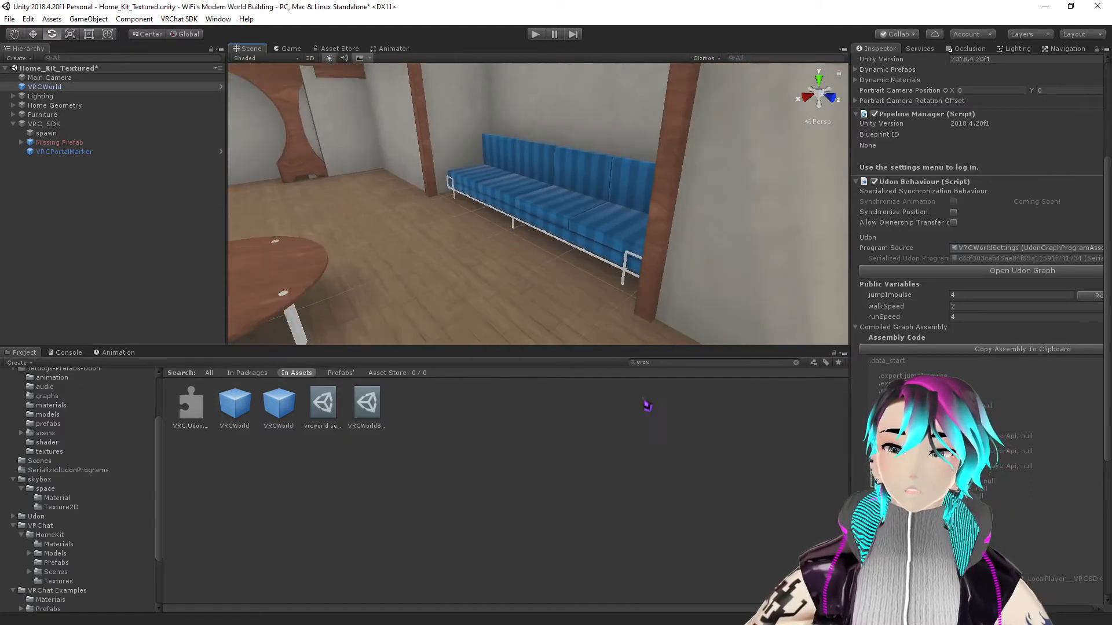
pyautogui.click(553, 210)
pyautogui.moveTo(392, 204); pyautogui.dragTo(516, 196, button='right')
pyautogui.press('s')
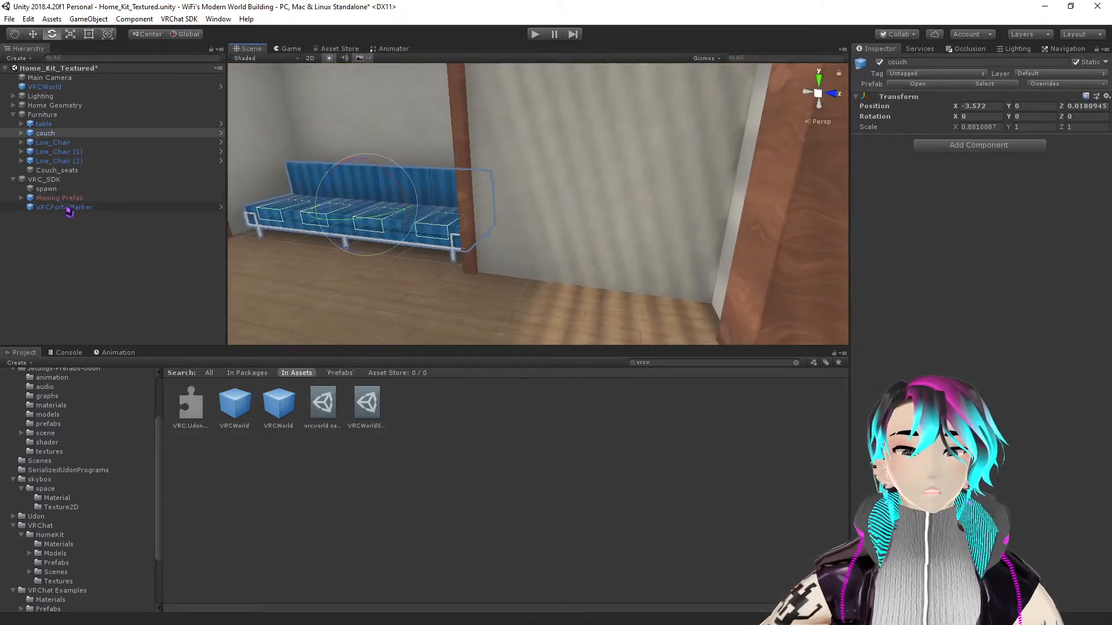
pyautogui.click(61, 198)
pyautogui.press('f')
pyautogui.moveTo(319, 210); pyautogui.dragTo(263, 168, button='right')
pyautogui.press('s')
pyautogui.press('w')
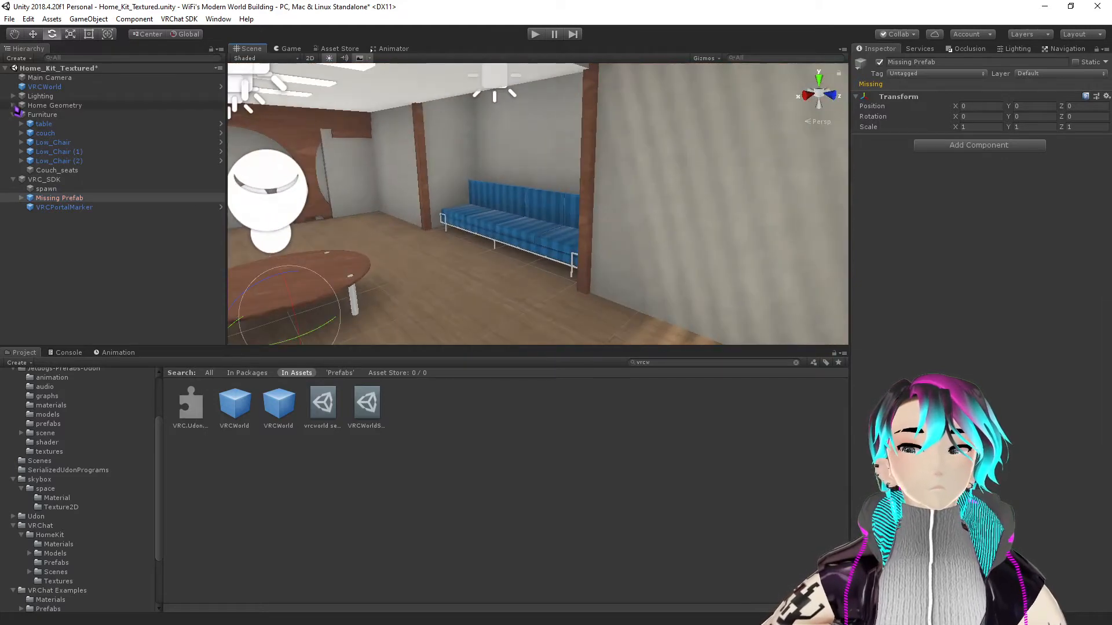
# - Inspect the couch's child objects VRCChair (1) to VRCChair (4) and the components on VRCChair (1)
pyautogui.press('w')
pyautogui.moveTo(419, 202); pyautogui.dragTo(524, 240, button='right')
pyautogui.click(675, 269)
pyautogui.press('d')
pyautogui.moveTo(676, 269); pyautogui.dragTo(415, 218, button='right')
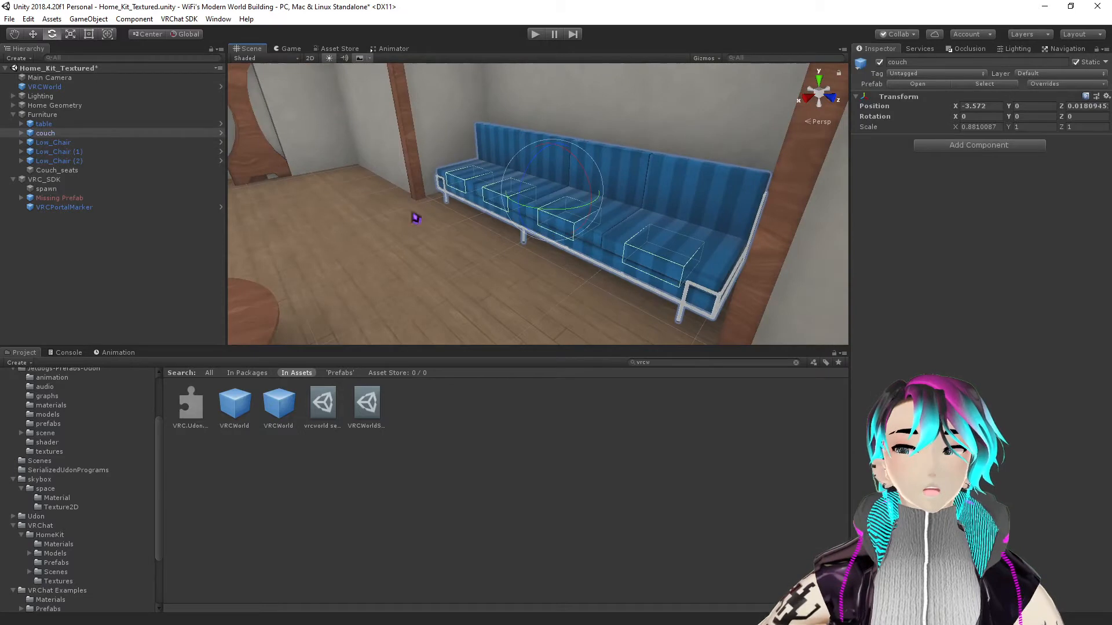
pyautogui.click(24, 134)
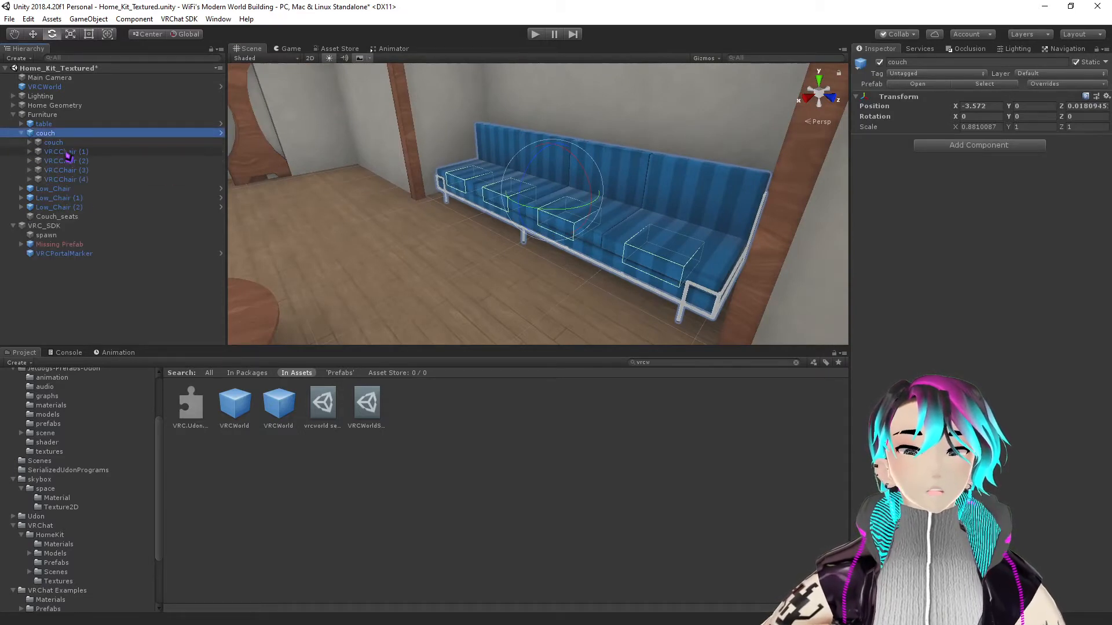
pyautogui.click(63, 152)
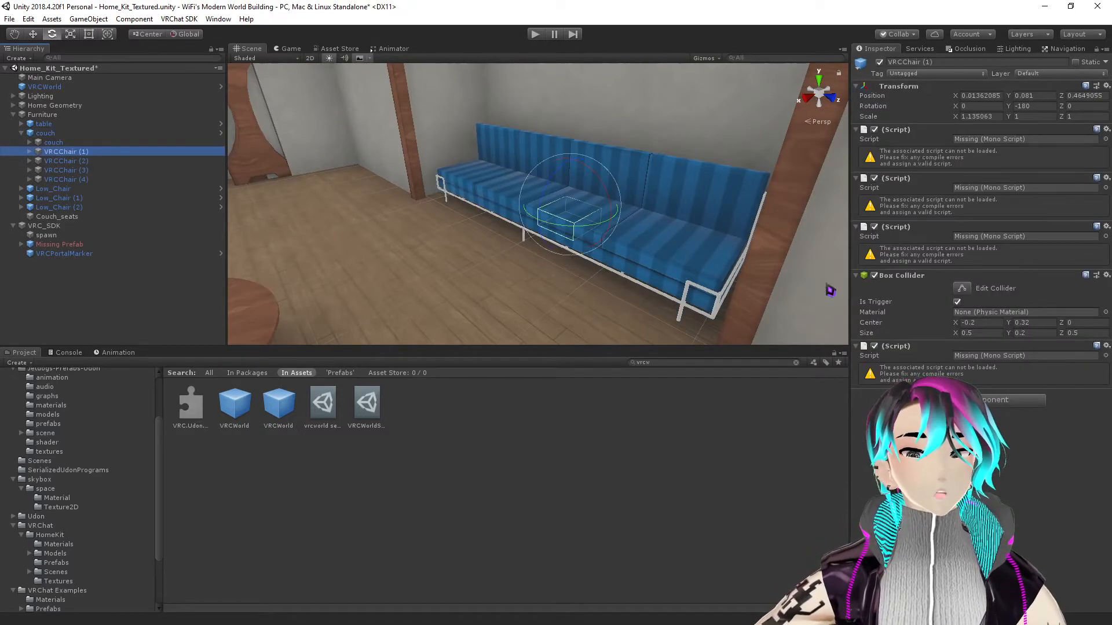
pyautogui.moveTo(508, 215); pyautogui.dragTo(387, 204, button='right')
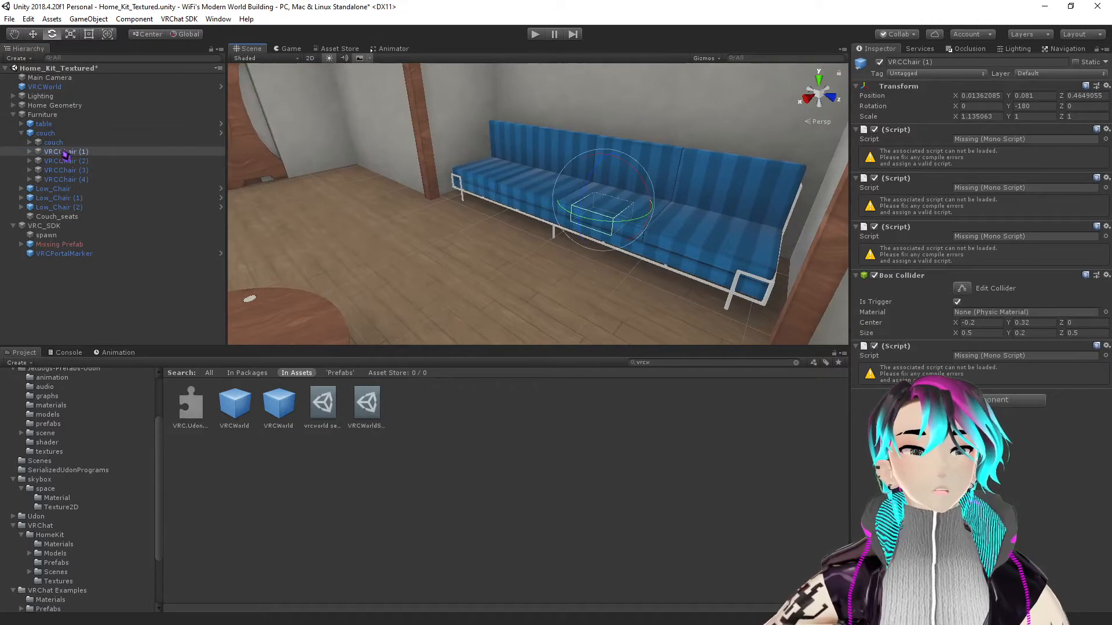
pyautogui.keyDown('shift'); pyautogui.click(68, 179); pyautogui.keyUp('shift')
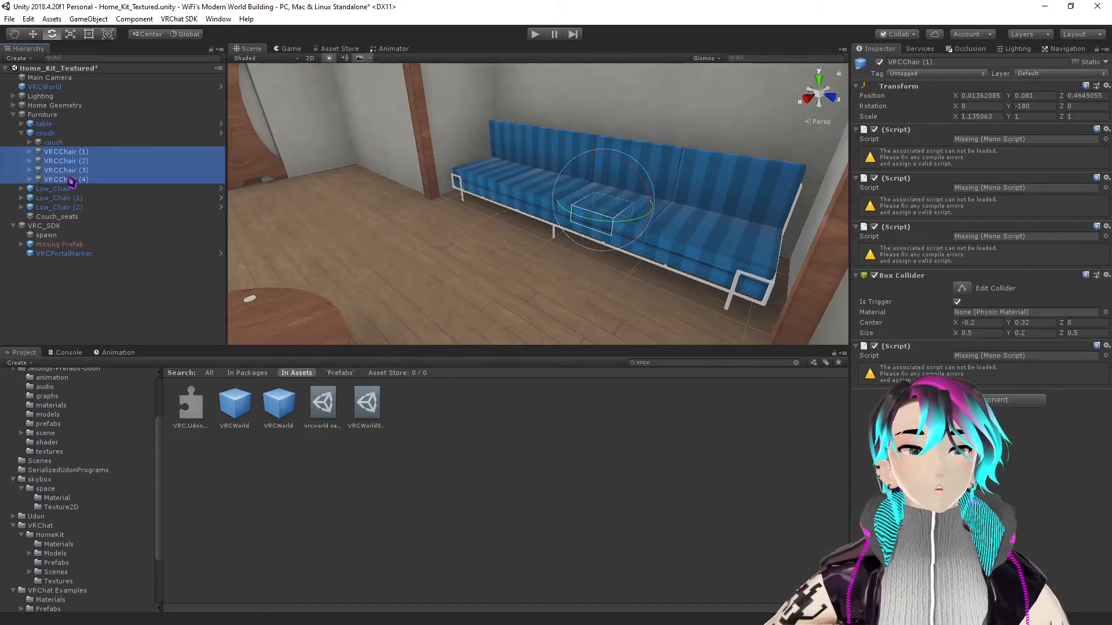
# - Try to move VRCChair (2) out of the couch prefab instance
pyautogui.click(47, 134)
pyautogui.rightClick(52, 134)
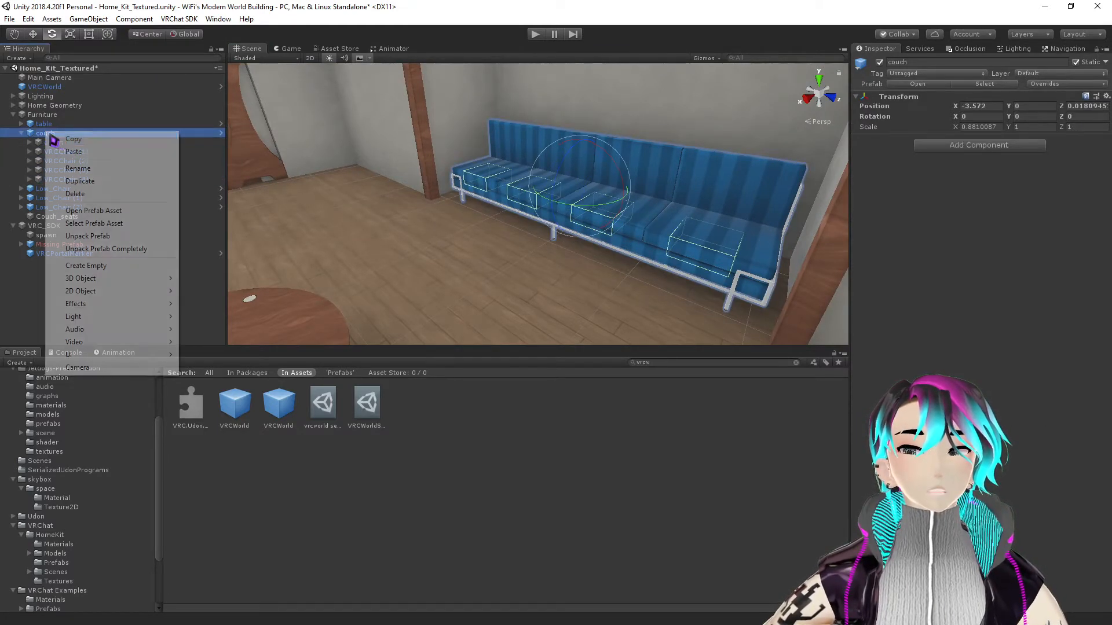
pyautogui.click(41, 133)
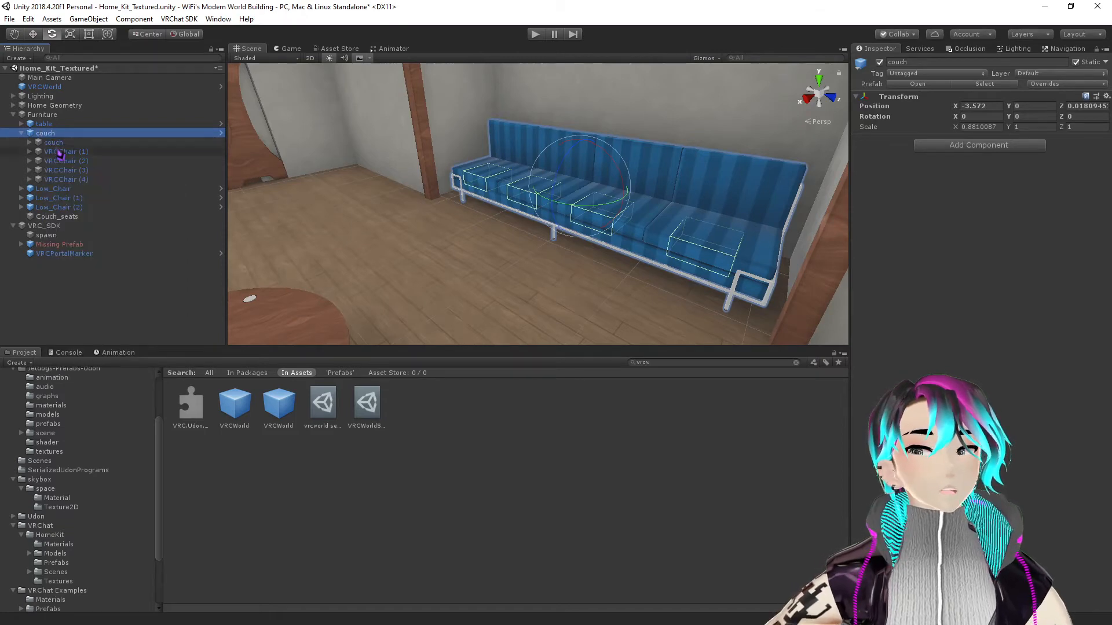
pyautogui.scroll(-10, 642, 232)
pyautogui.scroll(10, 608, 220)
pyautogui.moveTo(589, 203); pyautogui.dragTo(568, 183, button='right')
pyautogui.moveTo(60, 163); pyautogui.dragTo(52, 188)
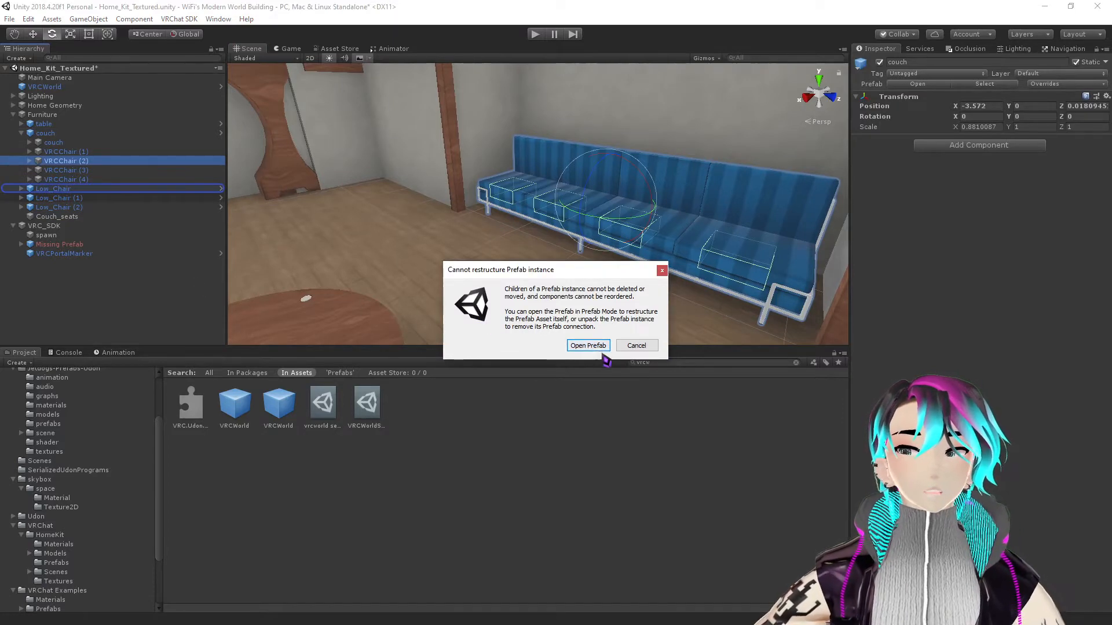
pyautogui.click(637, 346)
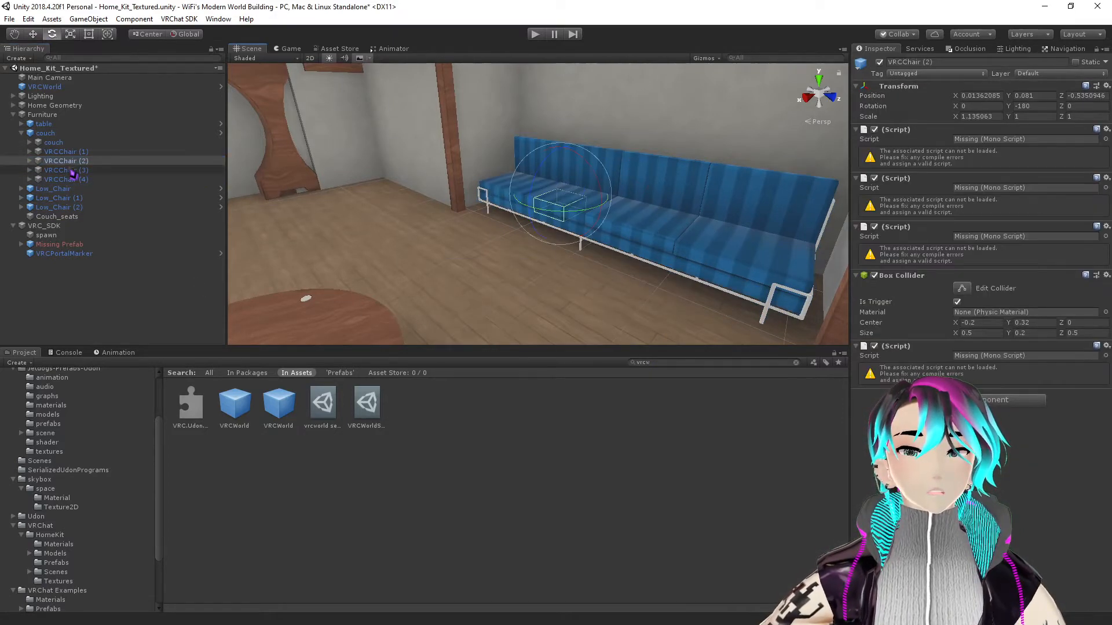
# - Unpack the couch prefab and delete its four old seats, VRCChair (1) to VRCChair (4)
pyautogui.rightClick(55, 133)
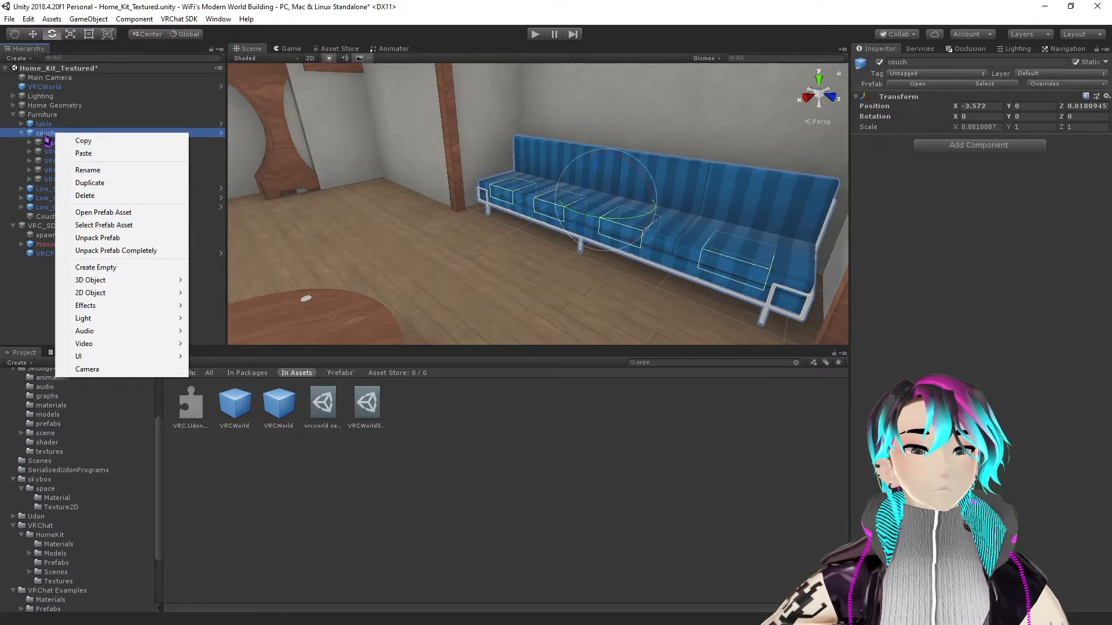
pyautogui.click(110, 238)
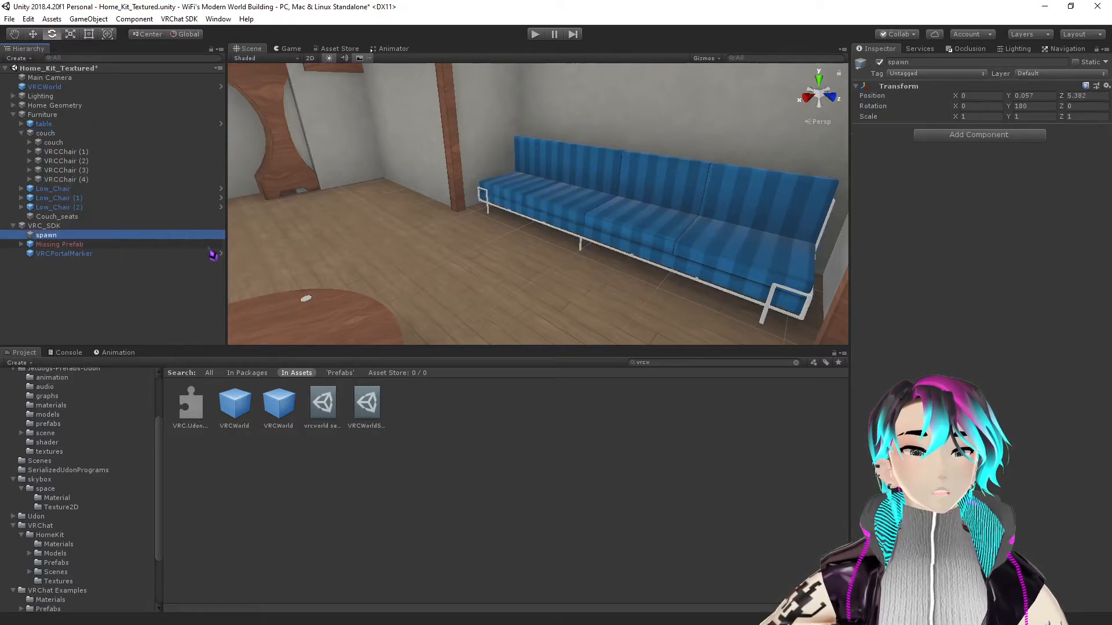
pyautogui.click(57, 155)
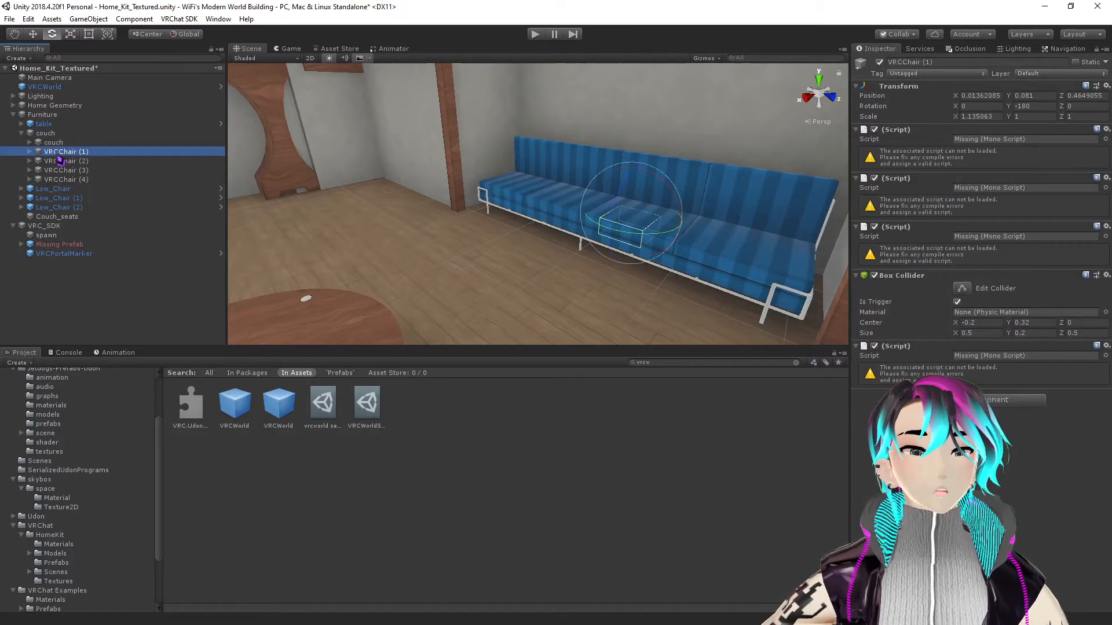
pyautogui.keyDown('shift'); pyautogui.click(84, 181); pyautogui.keyUp('shift')
pyautogui.press('f')
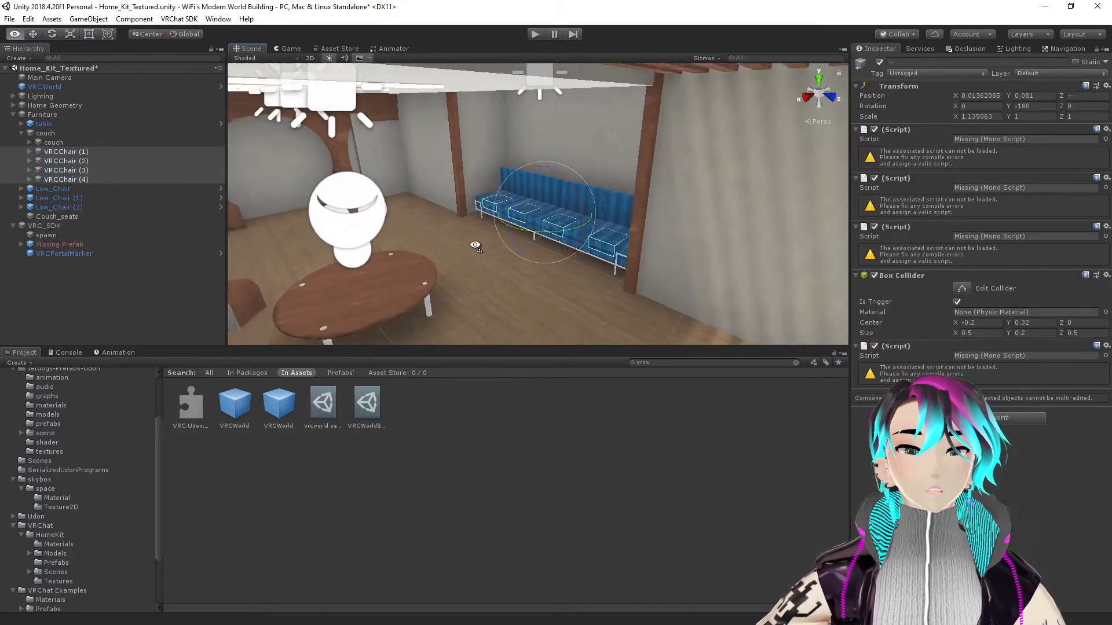
pyautogui.scroll(10, 481, 254)
pyautogui.scroll(-3, 486, 264)
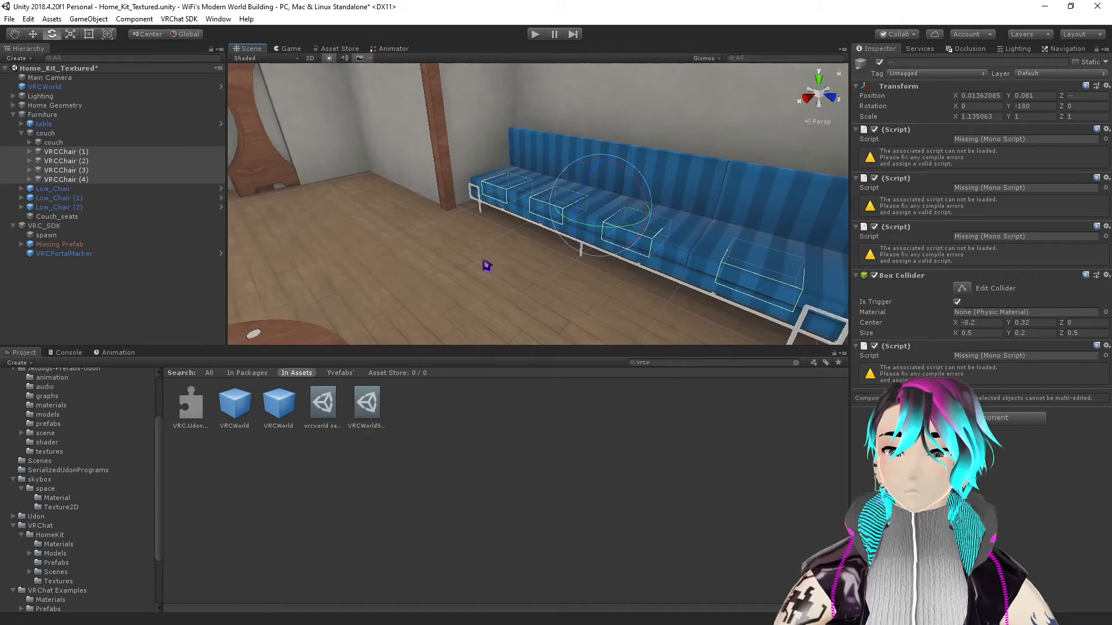
pyautogui.press('Delete')
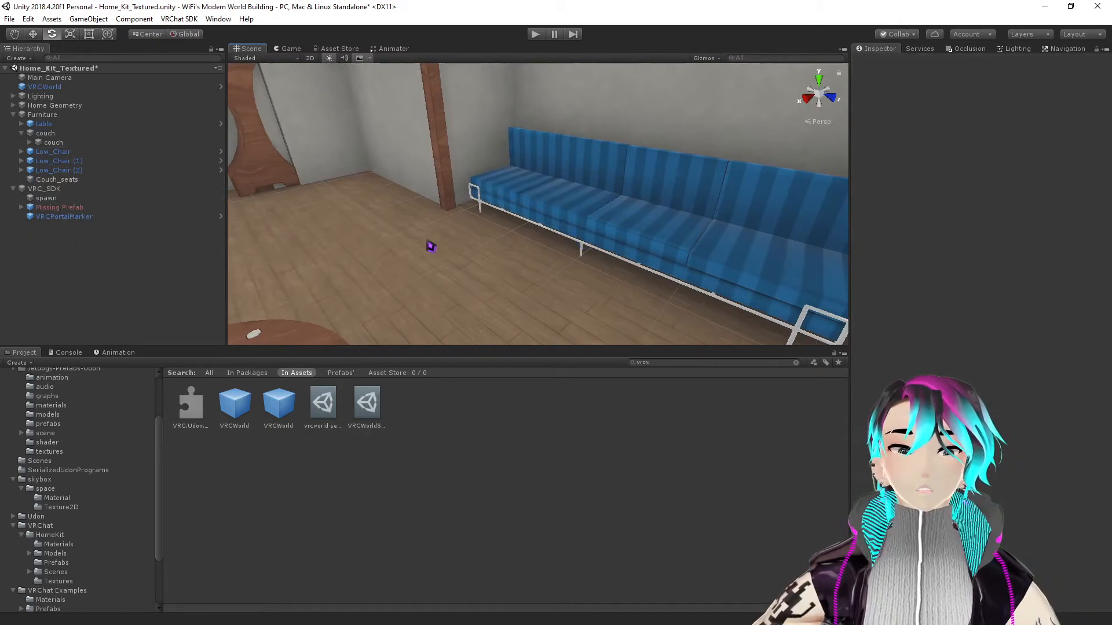
# - Search the project assets for "vrcc" and locate the VRCChair3 prefab in its VRCChair folder
pyautogui.moveTo(430, 246)
pyautogui.mouseDown(button='right')
pyautogui.moveTo(496, 244)
pyautogui.moveTo(434, 249)
pyautogui.mouseUp(button='right')
pyautogui.scroll(-6, 464, 260)
pyautogui.scroll(3, 464, 260)
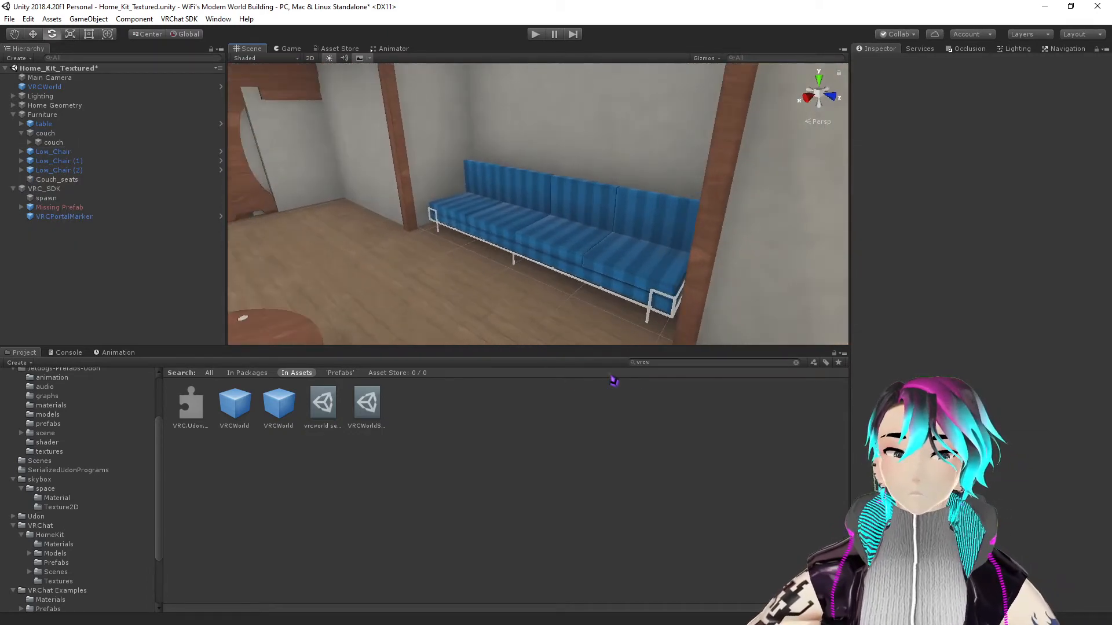
pyautogui.write('vrc')
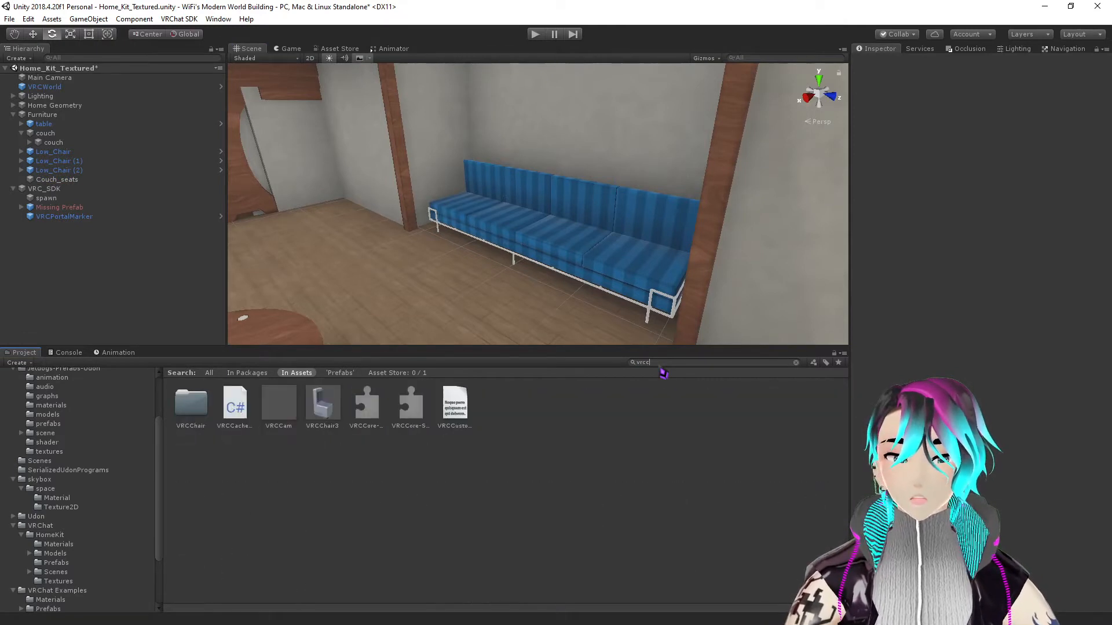
pyautogui.keyDown('alt'); pyautogui.moveTo(487, 324); pyautogui.dragTo(513, 319); pyautogui.keyUp('alt')
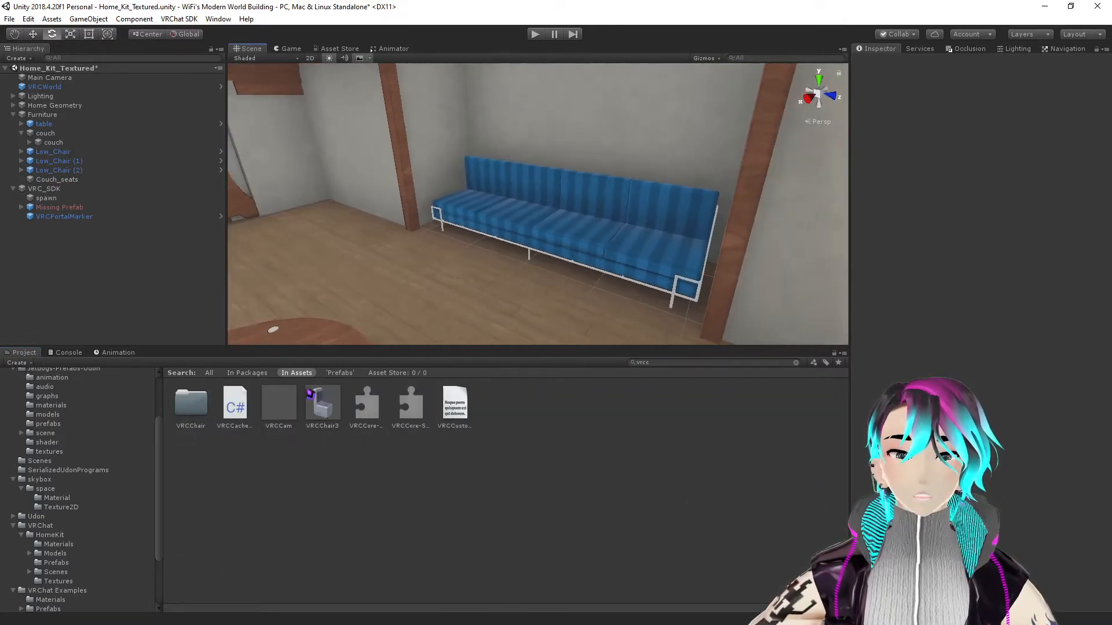
pyautogui.moveTo(509, 251); pyautogui.dragTo(483, 267, button='right')
pyautogui.scroll(2, 483, 267)
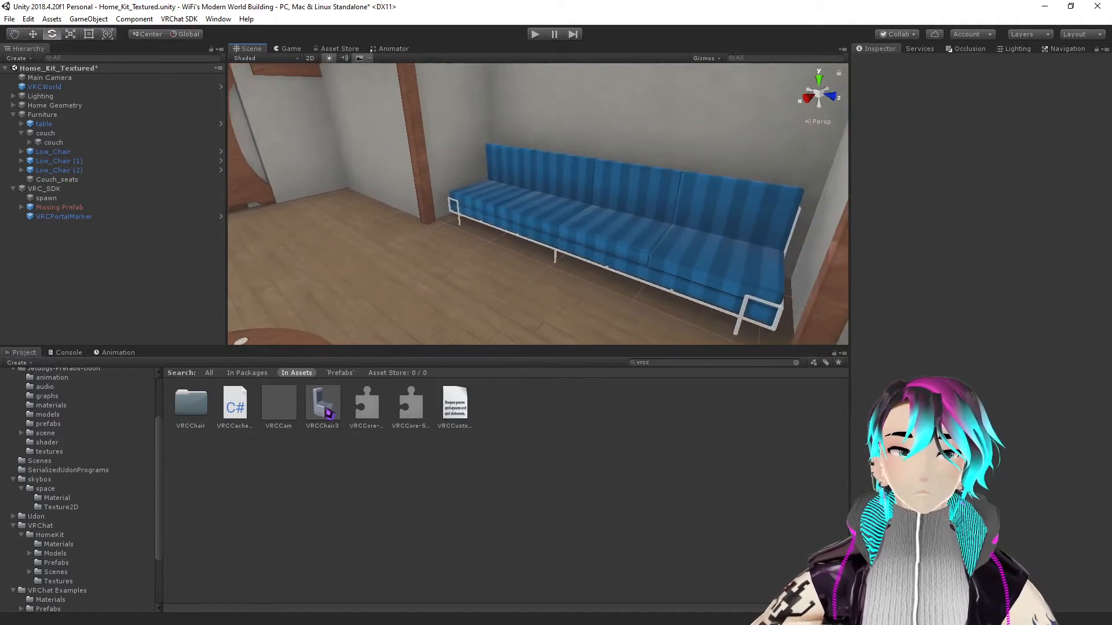
pyautogui.click(333, 406)
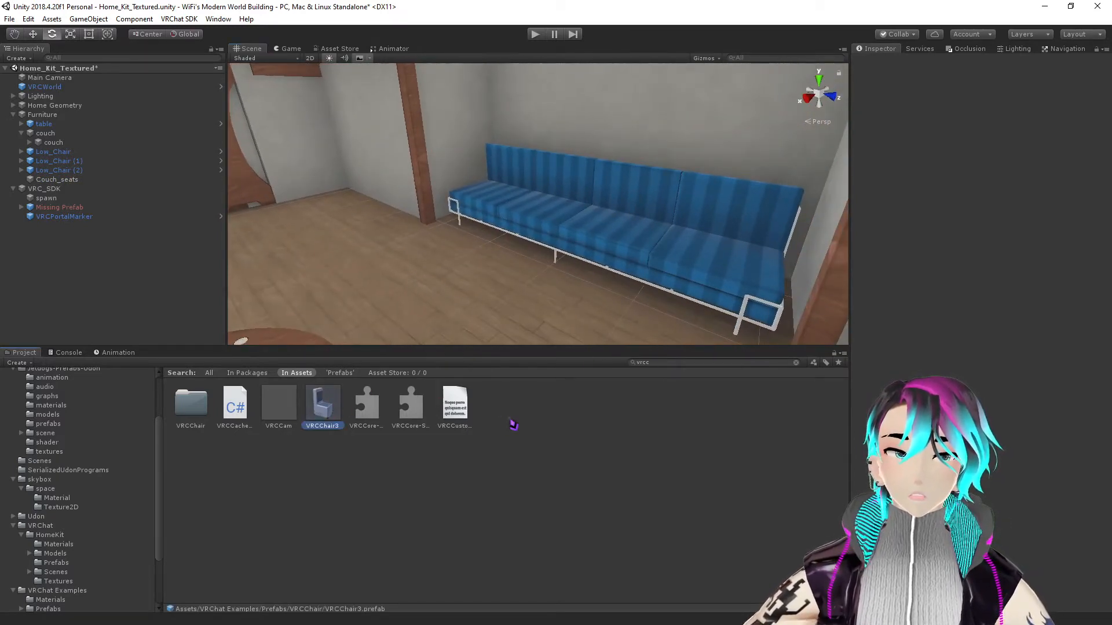
pyautogui.click(796, 363)
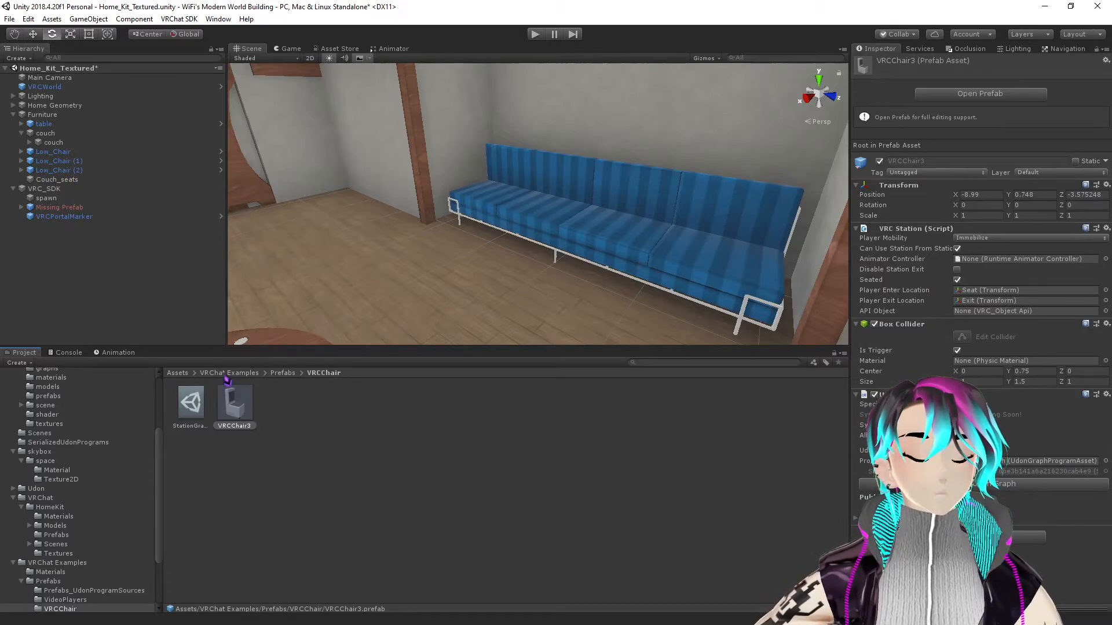
# - Place a VRCChair3 prefab in the scene at the couch, rotated 90° about the Y axis
pyautogui.moveTo(481, 227); pyautogui.dragTo(508, 230, button='right')
pyautogui.press('w')
pyautogui.press('s')
pyautogui.press('w')
pyautogui.press('s')
pyautogui.moveTo(406, 272); pyautogui.dragTo(419, 259, button='right')
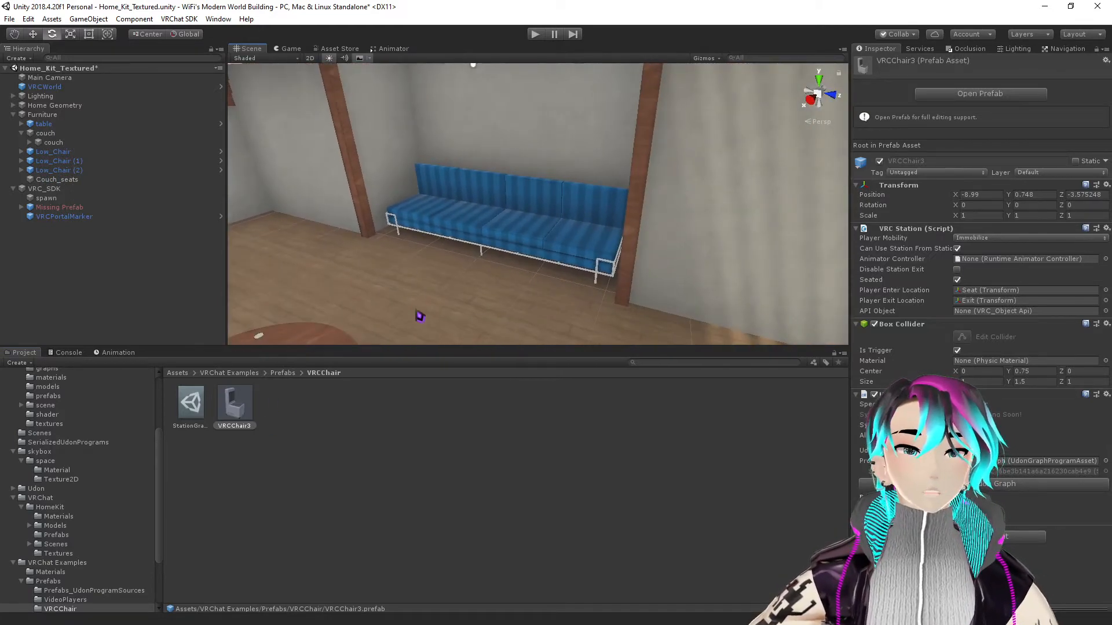
pyautogui.moveTo(474, 255)
pyautogui.mouseDown(button='right')
pyautogui.moveTo(496, 248)
pyautogui.moveTo(481, 253)
pyautogui.mouseUp(button='right')
pyautogui.press('s')
pyautogui.press('w')
pyautogui.moveTo(240, 418); pyautogui.dragTo(422, 241)
pyautogui.keyDown('ctrl'); pyautogui.click(422, 241); pyautogui.keyUp('ctrl')
# - Lower the VRCChair3 object into the couch seat, to about X -3.502 and Y -0.135
pyautogui.moveTo(422, 241); pyautogui.dragTo(649, 244, button='right')
pyautogui.press('w')
pyautogui.keyDown('alt'); pyautogui.moveTo(650, 244); pyautogui.dragTo(842, 246); pyautogui.keyUp('alt')
pyautogui.press('w')
pyautogui.scroll(2, 519, 225)
pyautogui.click(503, 242)
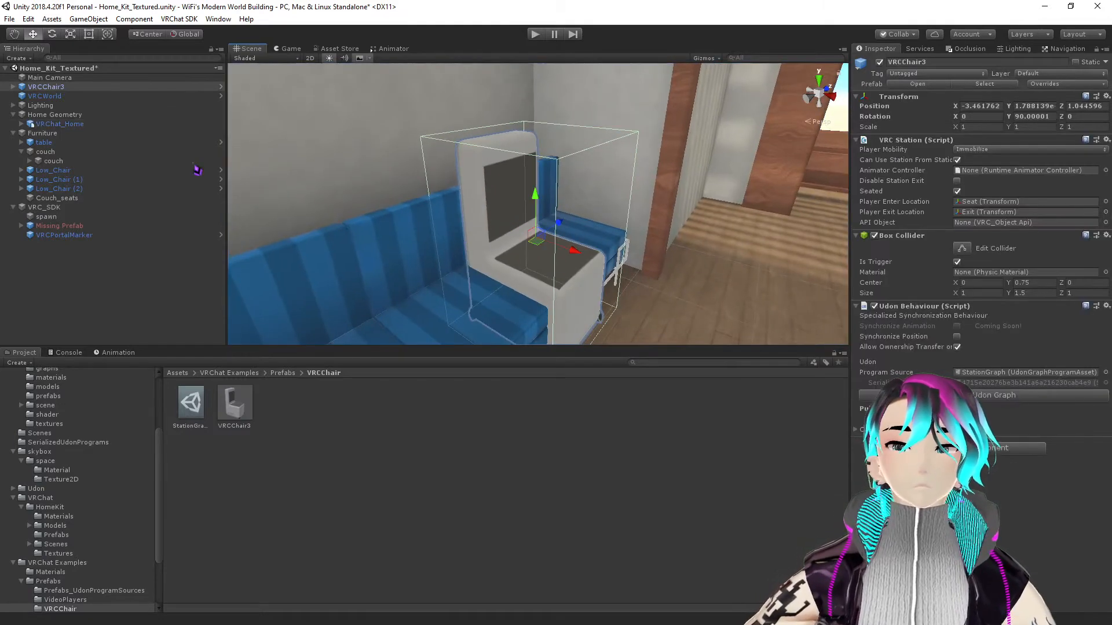
pyautogui.scroll(-5, 486, 177)
pyautogui.moveTo(520, 176); pyautogui.dragTo(526, 199)
pyautogui.moveTo(559, 248); pyautogui.dragTo(555, 247)
# - Duplicate the chair twice and space the three chairs along the length of the couch
pyautogui.keyDown('alt'); pyautogui.moveTo(555, 247); pyautogui.dragTo(381, 254); pyautogui.keyUp('alt')
pyautogui.hotkey('ctrl', 'd')
pyautogui.moveTo(608, 219); pyautogui.dragTo(410, 216)
pyautogui.hotkey('ctrl', 'd')
pyautogui.press('f')
pyautogui.keyDown('alt'); pyautogui.moveTo(527, 234); pyautogui.dragTo(496, 215); pyautogui.keyUp('alt')
# - Parent VRCChair3, VRCChair3 (1) and VRCChair3 (2) to the inner couch object under Furniture
pyautogui.moveTo(46, 87); pyautogui.dragTo(59, 286)
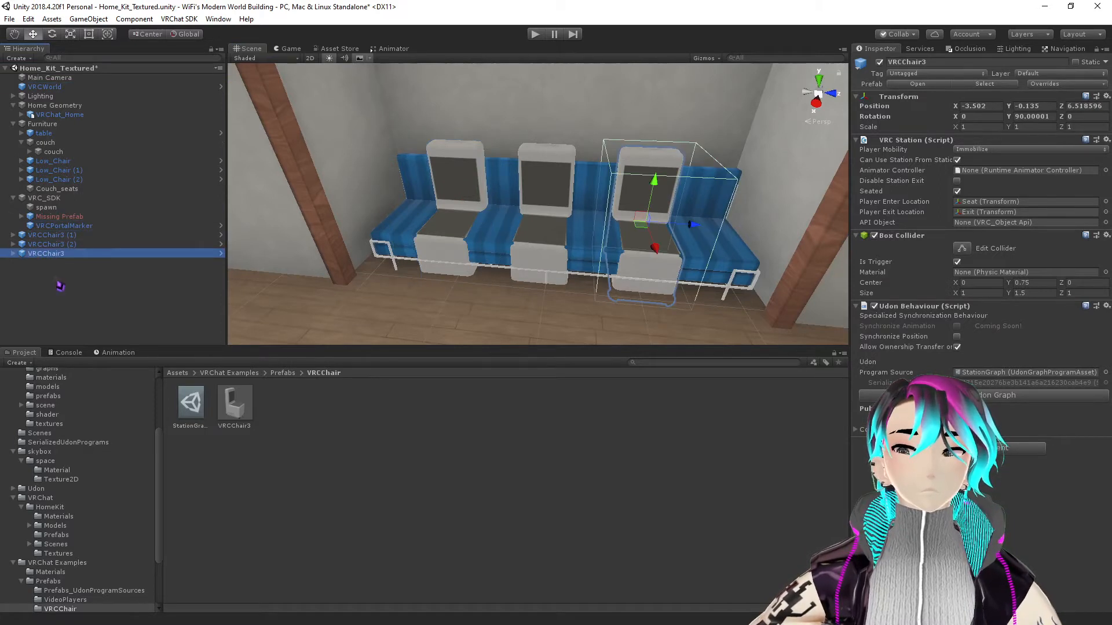
pyautogui.keyDown('shift'); pyautogui.click(52, 235); pyautogui.keyUp('shift')
pyautogui.moveTo(48, 241); pyautogui.dragTo(81, 151)
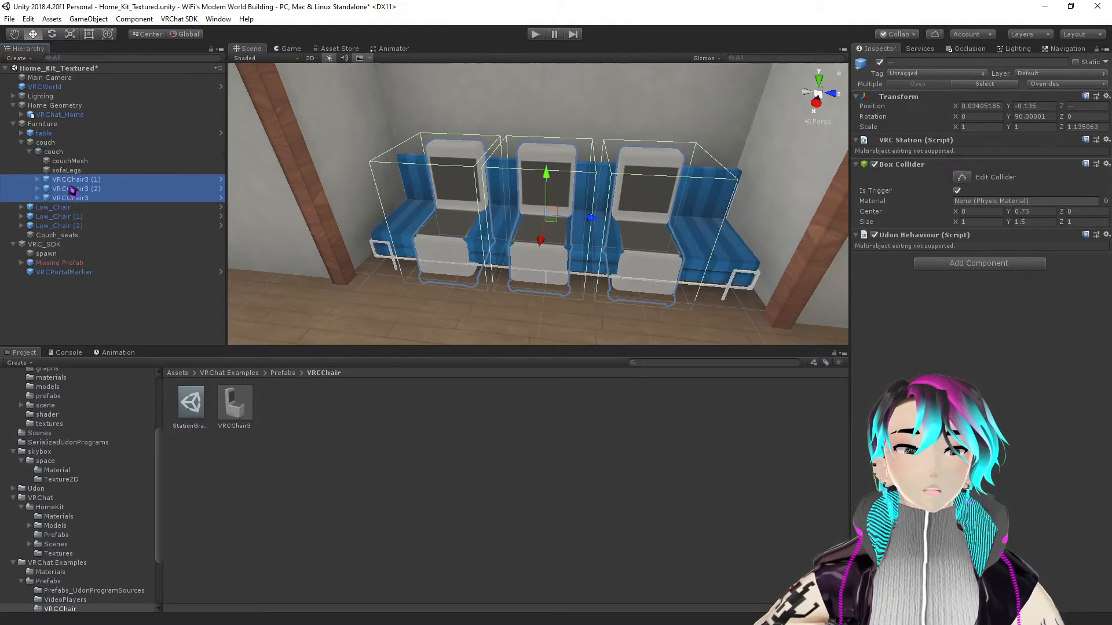
# - Inspect the child objects of VRCChair3 (1) and VRCChair3 (2), including the VRC_chair_udon mesh
pyautogui.click(38, 180)
pyautogui.click(87, 188)
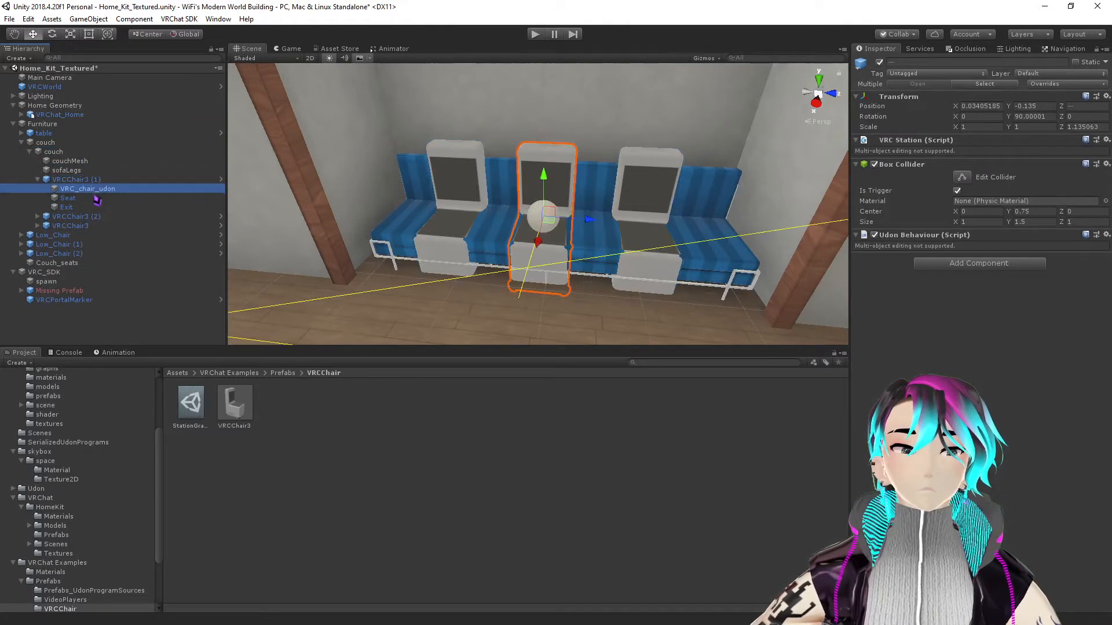
pyautogui.keyDown('alt'); pyautogui.moveTo(516, 256); pyautogui.dragTo(585, 248); pyautogui.keyUp('alt')
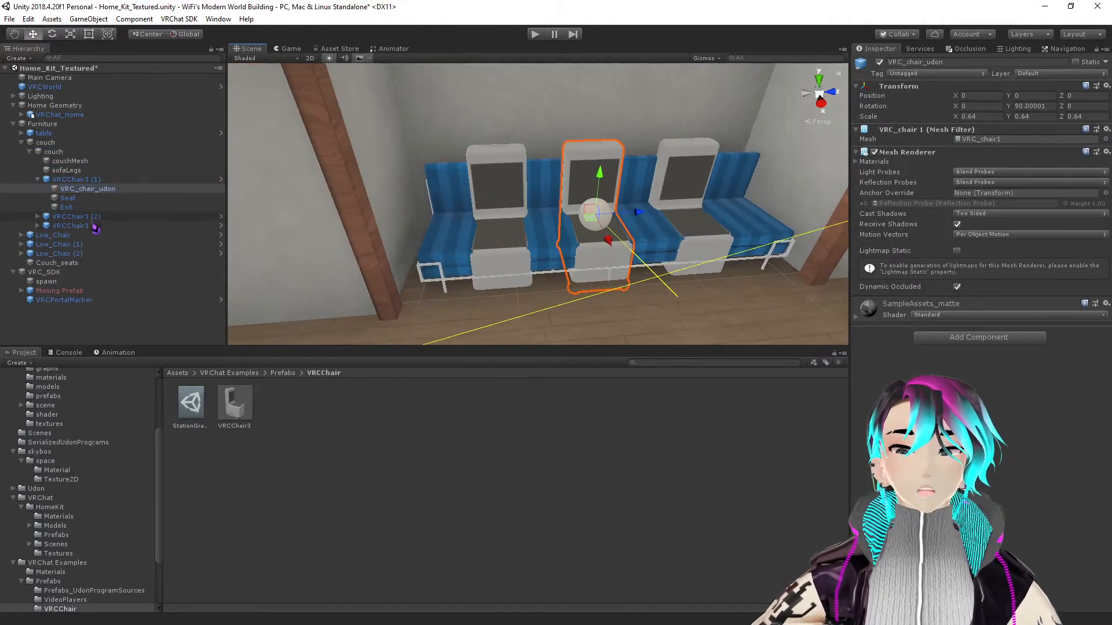
pyautogui.click(39, 216)
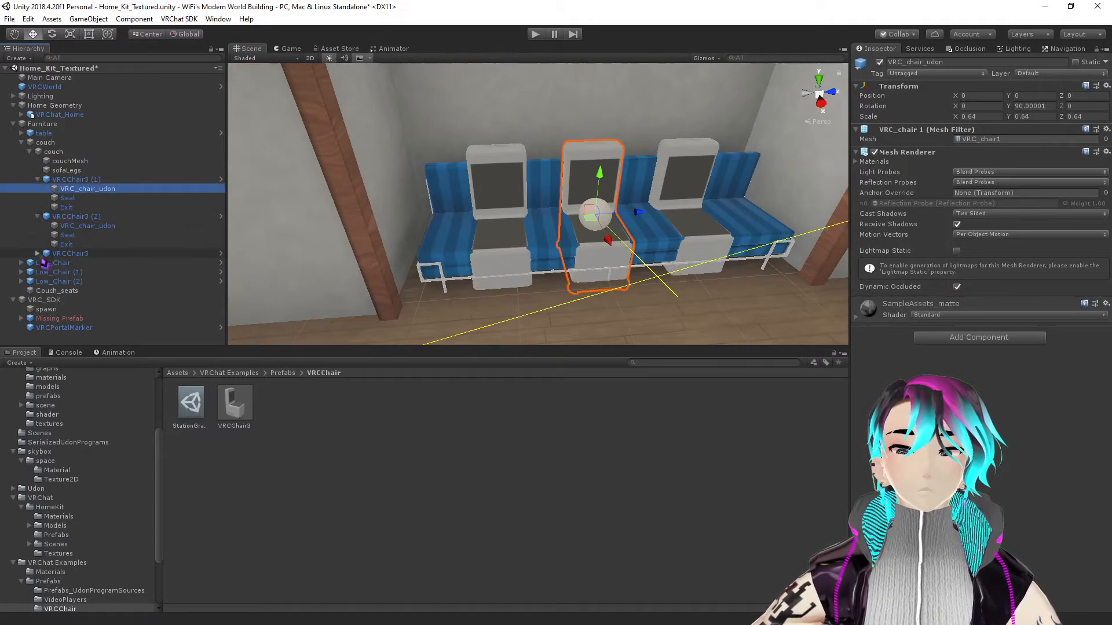
pyautogui.click(38, 217)
# - Unpack the VRCChair3 (1), VRCChair3 (2) and VRCChair3 prefab instances under the couch
pyautogui.click(69, 181)
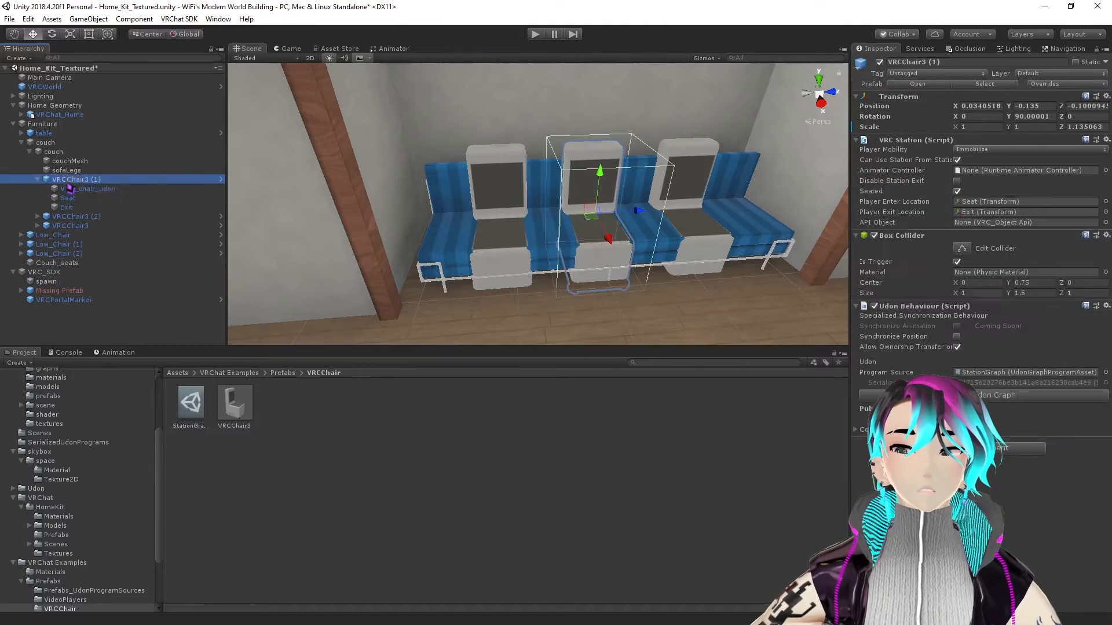
pyautogui.rightClick(68, 189)
pyautogui.click(110, 287)
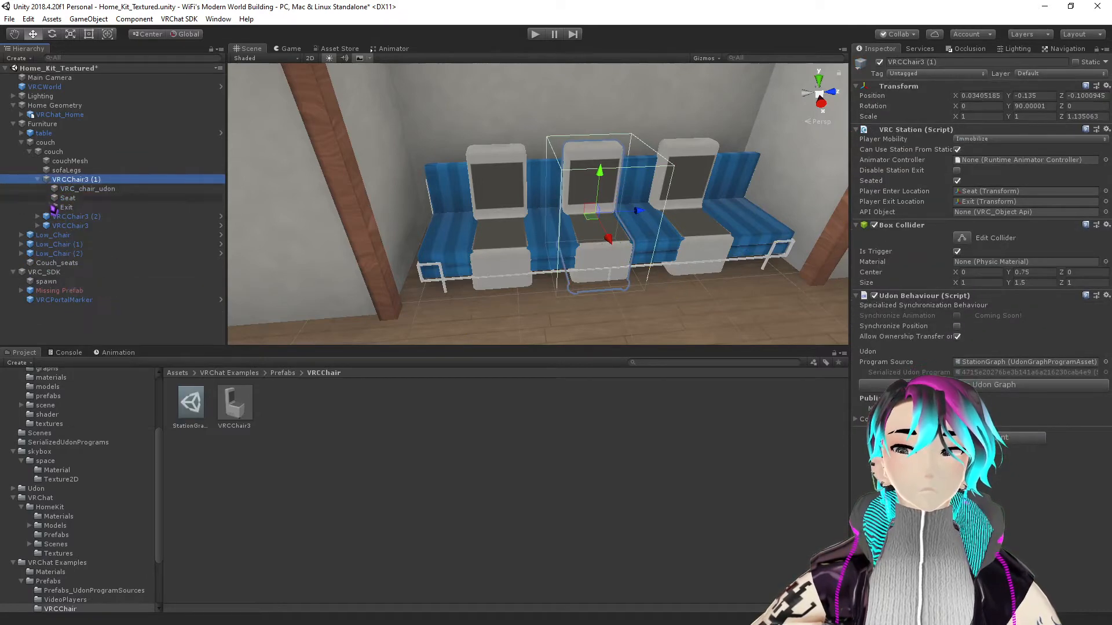
pyautogui.click(69, 217)
pyautogui.keyDown('ctrl'); pyautogui.click(70, 226); pyautogui.keyUp('ctrl')
pyautogui.rightClick(70, 226)
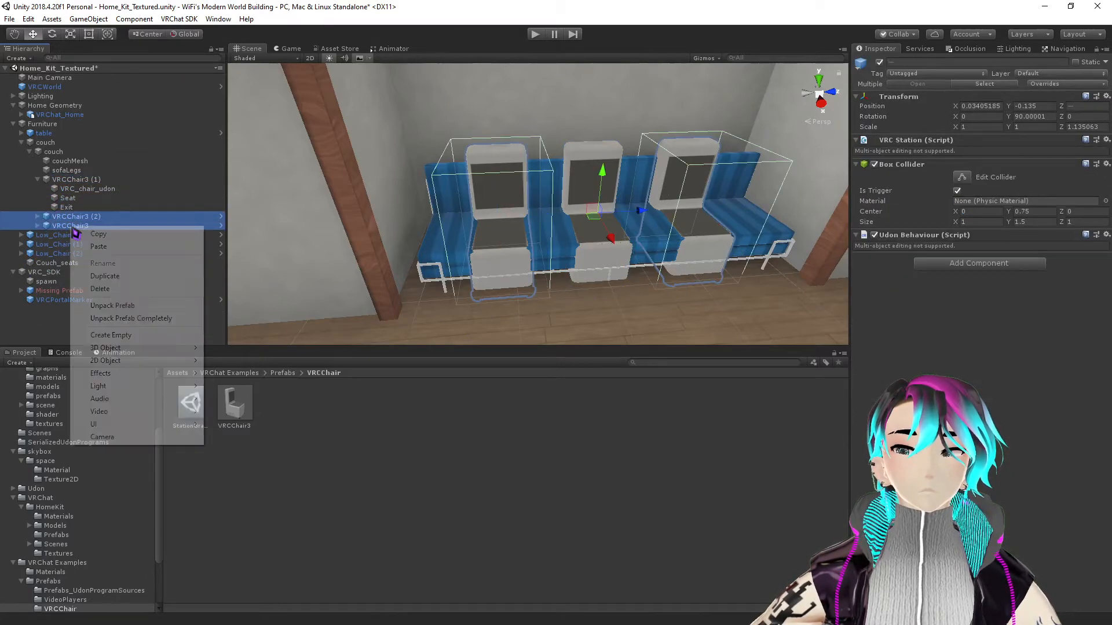
pyautogui.click(118, 306)
# - Delete the VRC_chair_udon mesh from all three chair objects, keeping their Seat and Exit children
pyautogui.click(38, 216)
pyautogui.click(38, 253)
pyautogui.click(87, 263)
pyautogui.keyDown('ctrl'); pyautogui.click(86, 226); pyautogui.keyUp('ctrl')
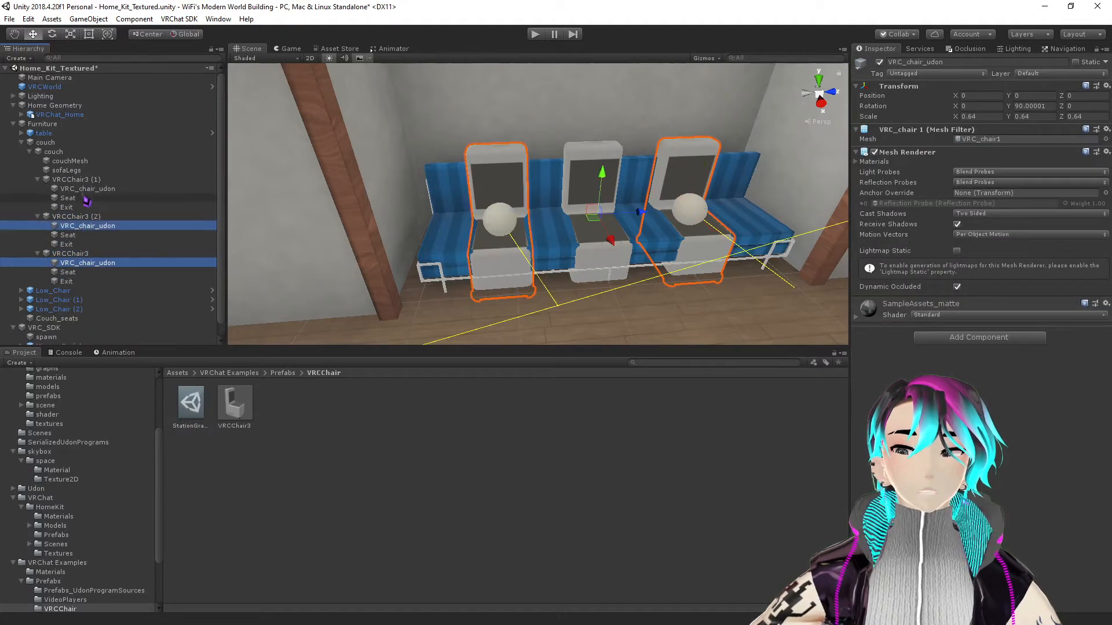
pyautogui.keyDown('ctrl'); pyautogui.click(87, 189); pyautogui.keyUp('ctrl')
pyautogui.rightClick(88, 190)
pyautogui.click(121, 252)
# - Examine where the Seat and Exit points of the chair objects sit relative to the couch and floor
pyautogui.moveTo(581, 297); pyautogui.dragTo(545, 258, button='right')
pyautogui.doubleClick(95, 246)
pyautogui.moveTo(479, 248); pyautogui.dragTo(410, 238, button='right')
pyautogui.press('w')
pyautogui.click(70, 217)
pyautogui.click(72, 190)
pyautogui.click(68, 198)
pyautogui.moveTo(573, 255); pyautogui.dragTo(718, 273, button='right')
pyautogui.press('d')
pyautogui.press('w')
pyautogui.press('s')
pyautogui.moveTo(440, 251); pyautogui.dragTo(515, 239, button='right')
pyautogui.press('s')
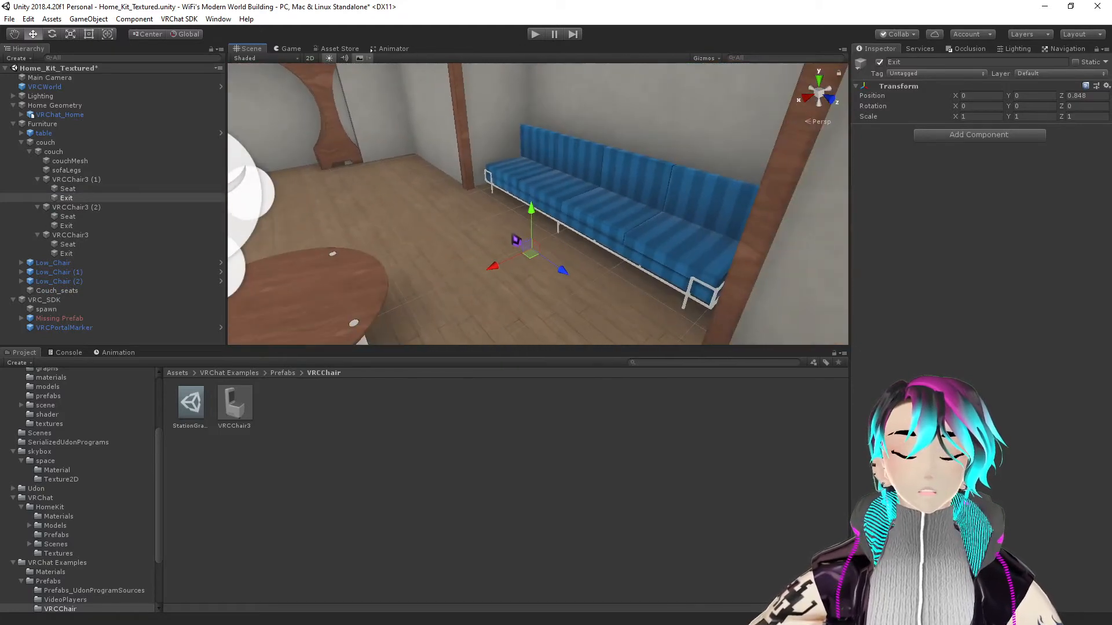
pyautogui.press('d')
pyautogui.moveTo(588, 276); pyautogui.dragTo(520, 272, button='right')
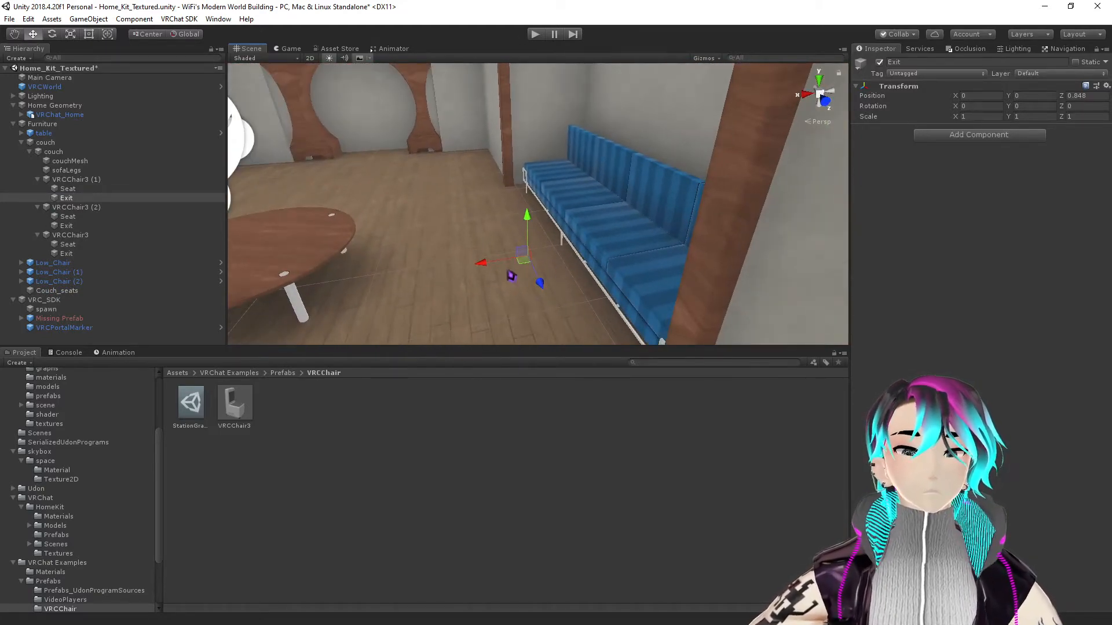
pyautogui.press('a')
pyautogui.moveTo(578, 247); pyautogui.dragTo(643, 226, button='right')
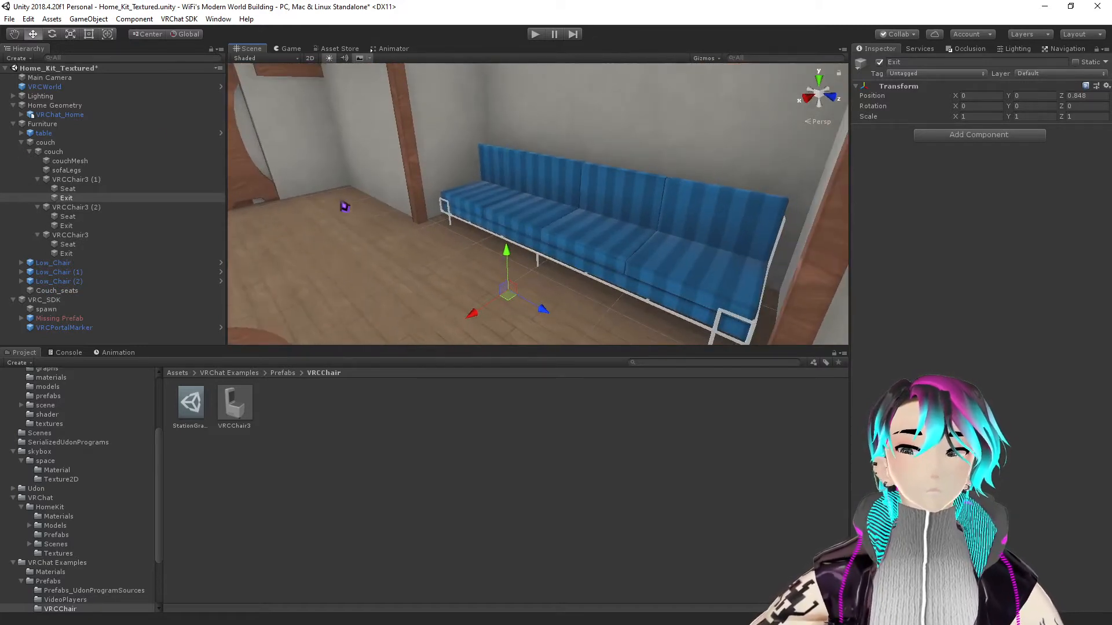
# - Review the VRC Station settings of VRCChair3 (1) and open its box collider for editing
pyautogui.click(74, 179)
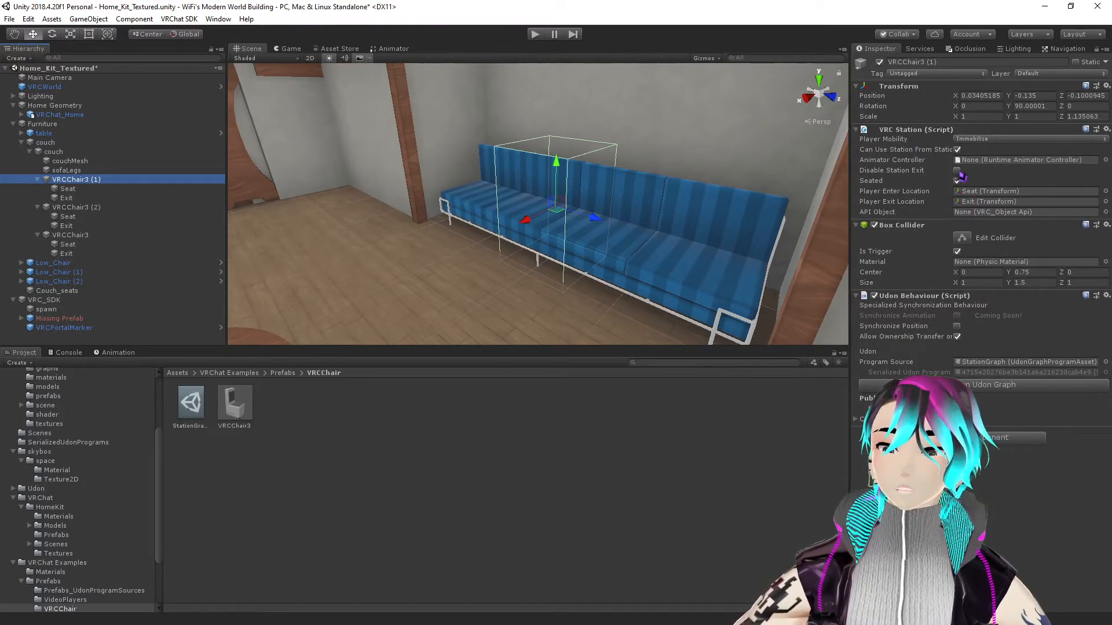
pyautogui.moveTo(679, 202); pyautogui.dragTo(713, 207, button='right')
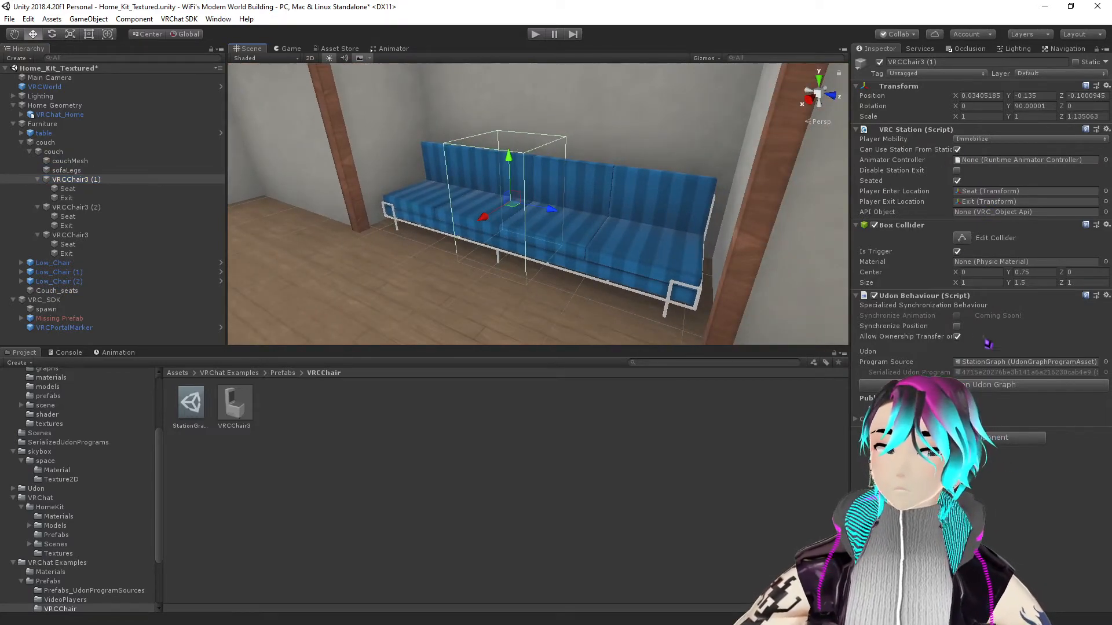
pyautogui.keyDown('alt'); pyautogui.moveTo(510, 324); pyautogui.dragTo(689, 311); pyautogui.keyUp('alt')
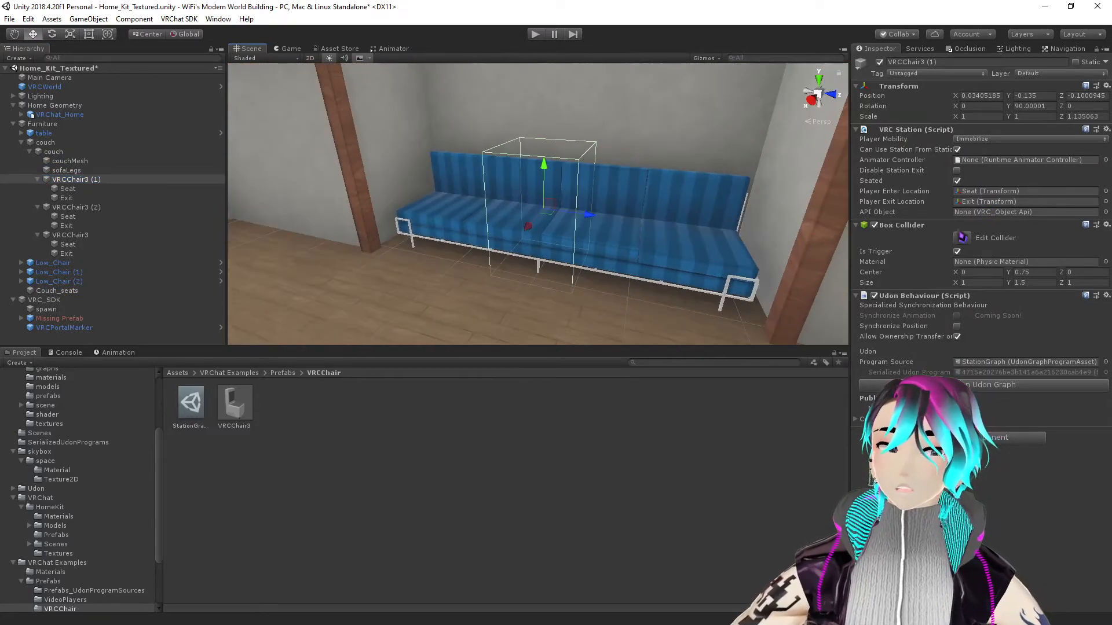
pyautogui.click(961, 238)
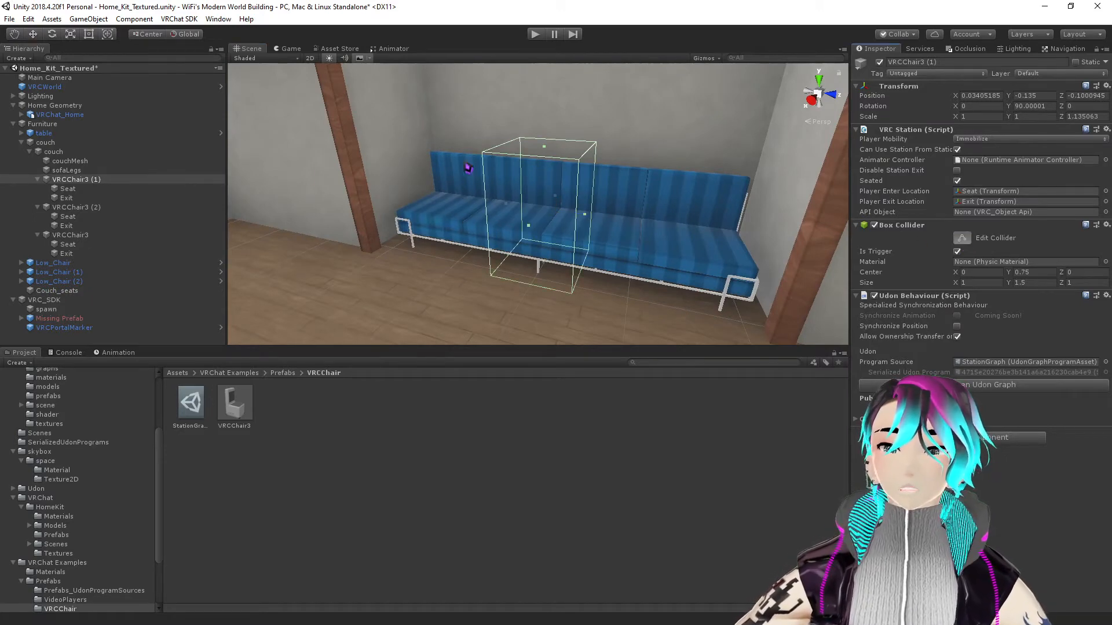
# - Lower the tops of the three chairs' box colliders toward the couch seat, to about 0.59 high on VRCChair3 (2) and 0.57 on VRCChair3
pyautogui.click(72, 207)
pyautogui.keyDown('ctrl'); pyautogui.click(75, 234); pyautogui.keyUp('ctrl')
pyautogui.press('f')
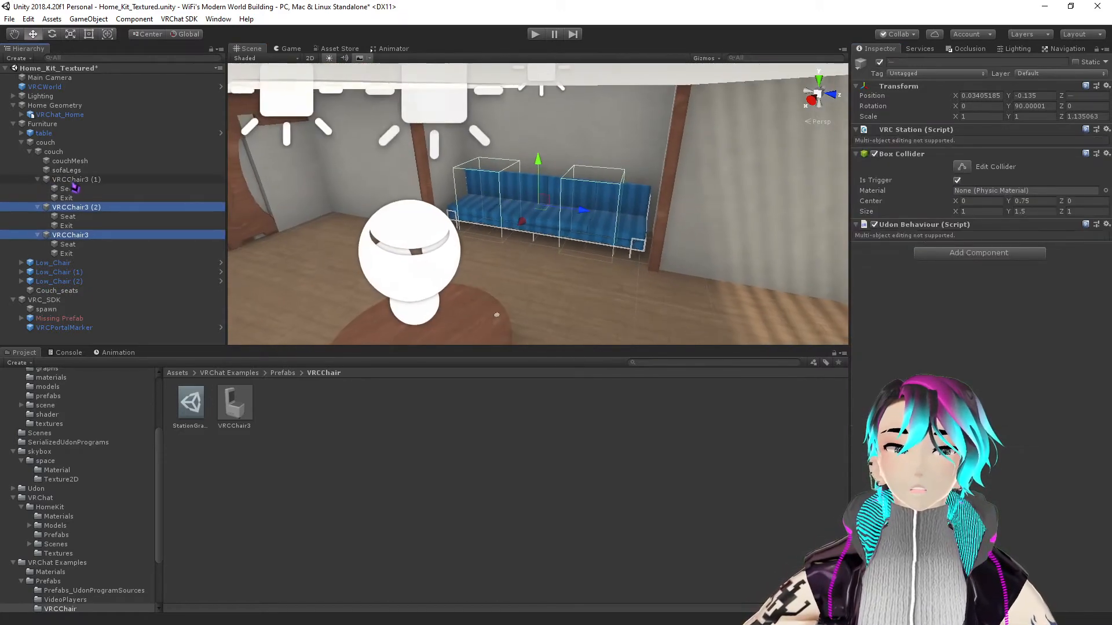
pyautogui.keyDown('ctrl'); pyautogui.click(73, 181); pyautogui.keyUp('ctrl')
pyautogui.click(962, 166)
pyautogui.press('w')
pyautogui.moveTo(510, 238); pyautogui.dragTo(535, 209, button='right')
pyautogui.moveTo(540, 191); pyautogui.dragTo(543, 264)
pyautogui.moveTo(543, 264); pyautogui.dragTo(503, 201, button='right')
pyautogui.press('w')
pyautogui.moveTo(466, 146); pyautogui.dragTo(470, 239)
pyautogui.moveTo(568, 234); pyautogui.dragTo(782, 164, button='right')
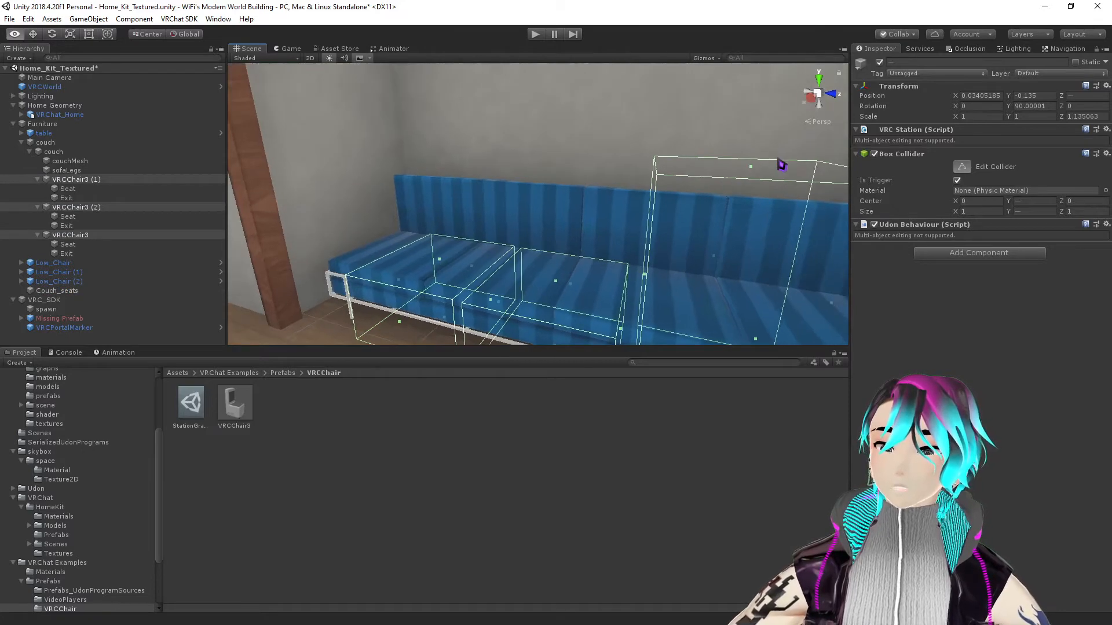
pyautogui.moveTo(749, 173); pyautogui.dragTo(580, 260)
pyautogui.click(582, 264)
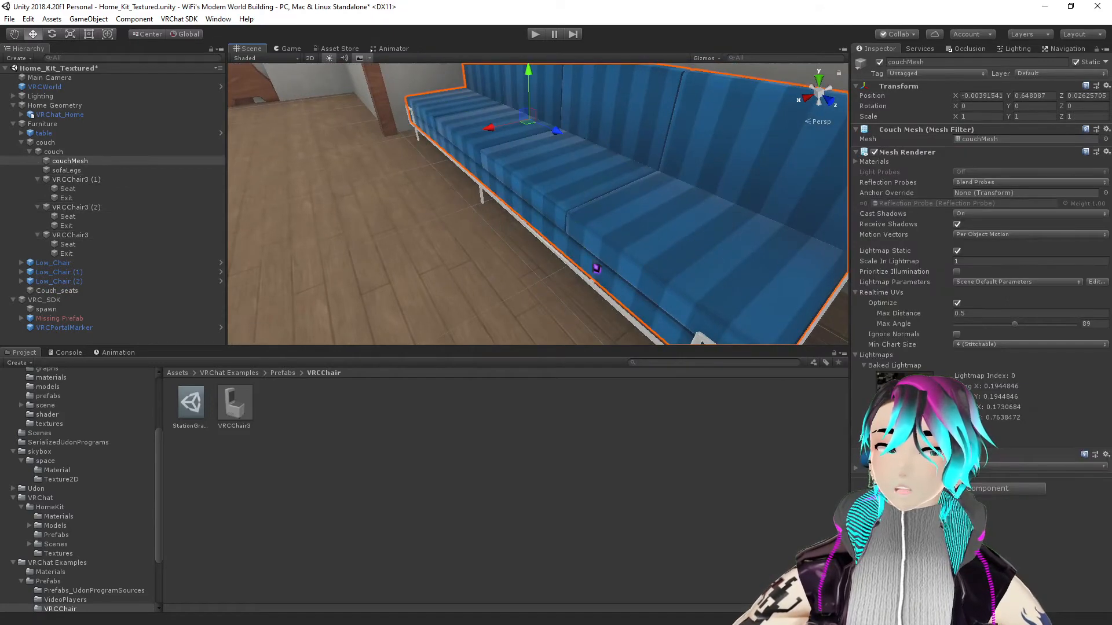
pyautogui.hotkey('ctrl', 'z')
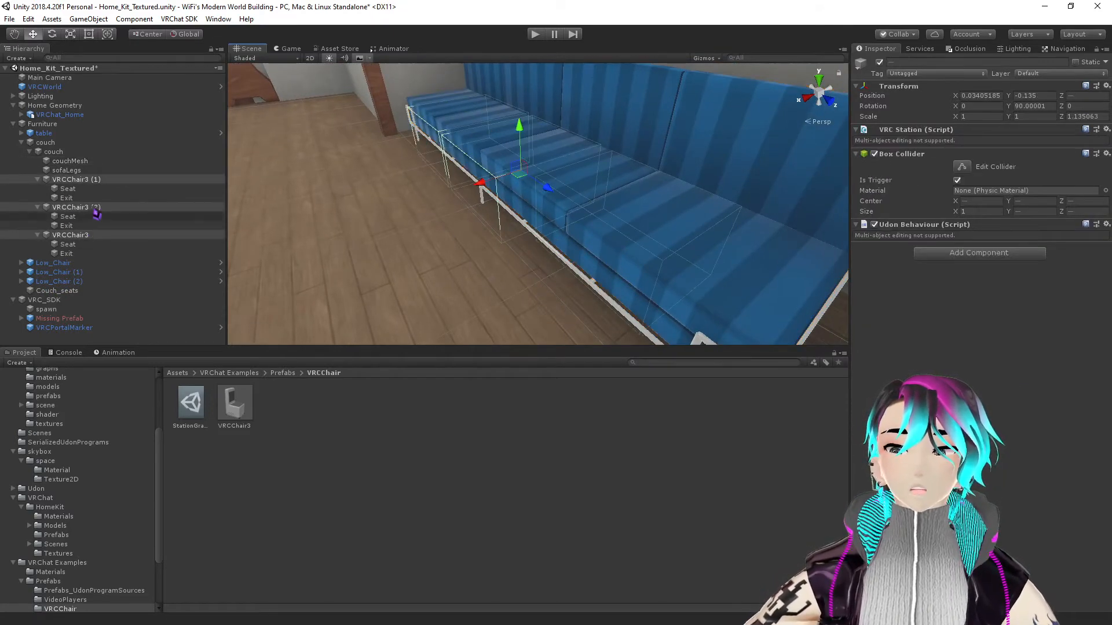
# - Shrink VRCChair3's box collider to a thin block at the cushion surface, about 0.83 by 0.17 by 0.64
pyautogui.click(98, 180)
pyautogui.click(96, 209)
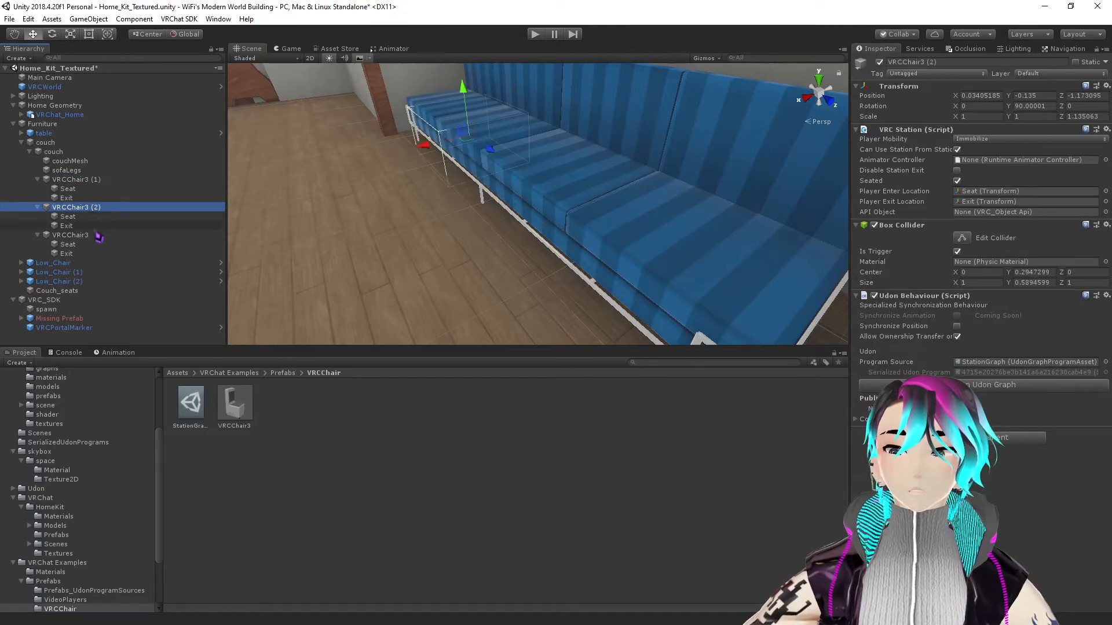
pyautogui.click(96, 236)
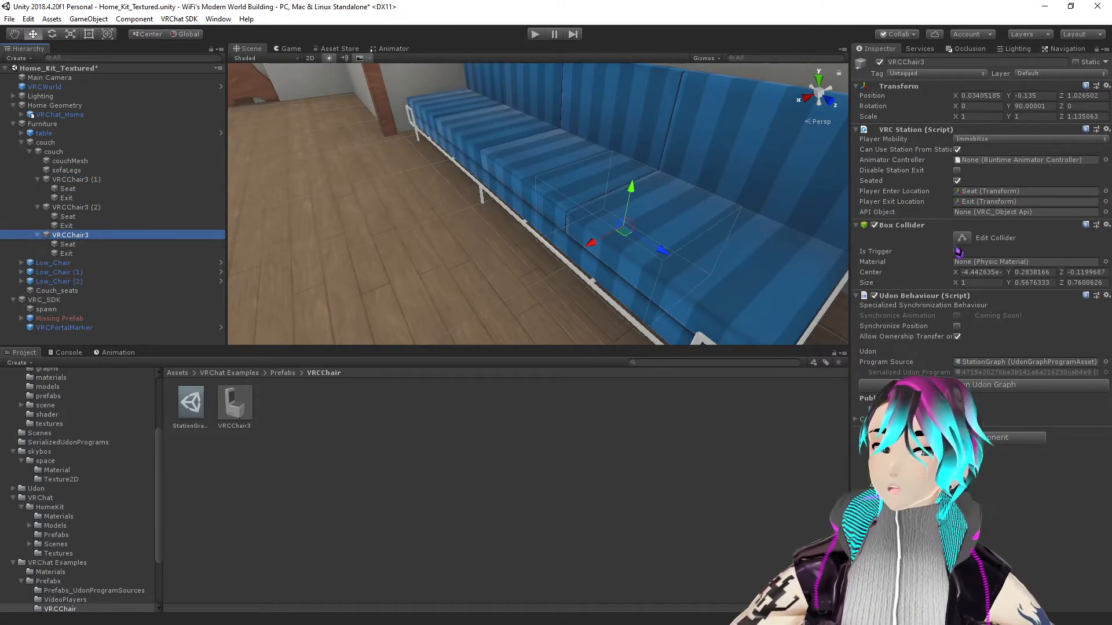
pyautogui.click(957, 252)
pyautogui.press('f')
pyautogui.moveTo(533, 216); pyautogui.dragTo(525, 213)
pyautogui.moveTo(439, 208); pyautogui.dragTo(463, 247)
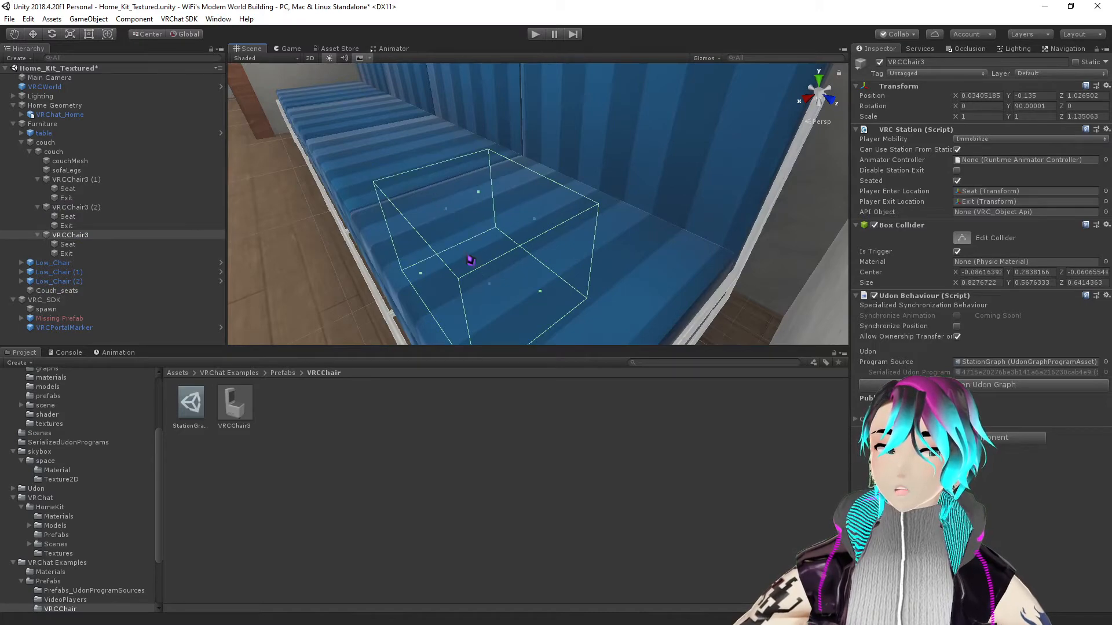
pyautogui.moveTo(490, 288); pyautogui.dragTo(593, 237)
pyautogui.click(486, 249)
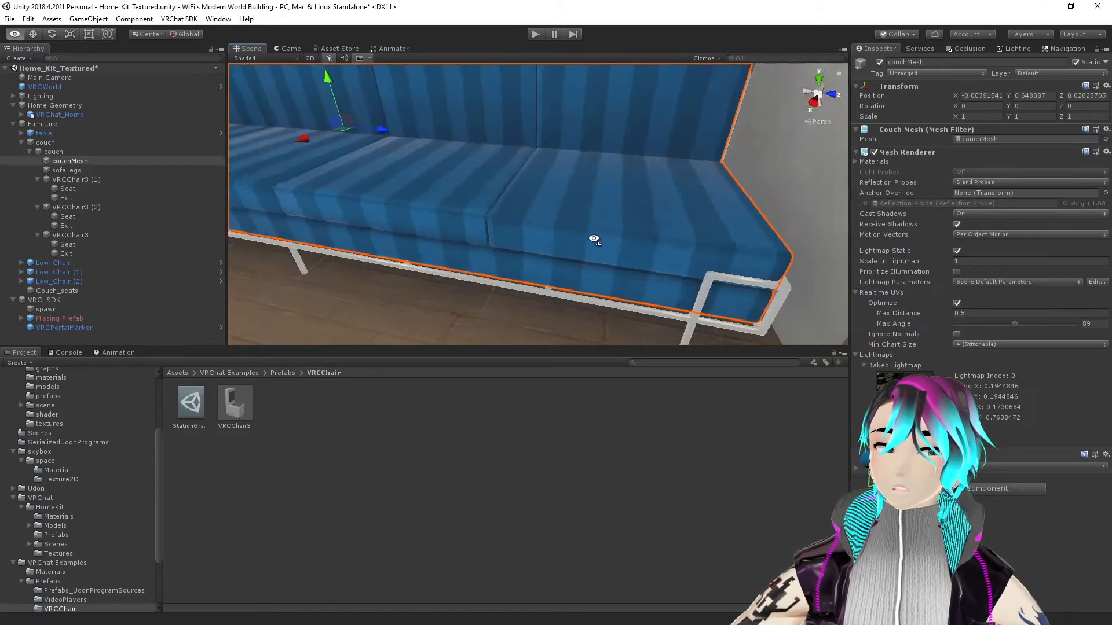
pyautogui.keyDown('alt'); pyautogui.moveTo(593, 237); pyautogui.dragTo(297, 234, button='right'); pyautogui.keyUp('alt')
# - Raise VRCChair3 on the couch cushion to Y -0.058
pyautogui.doubleClick(70, 235)
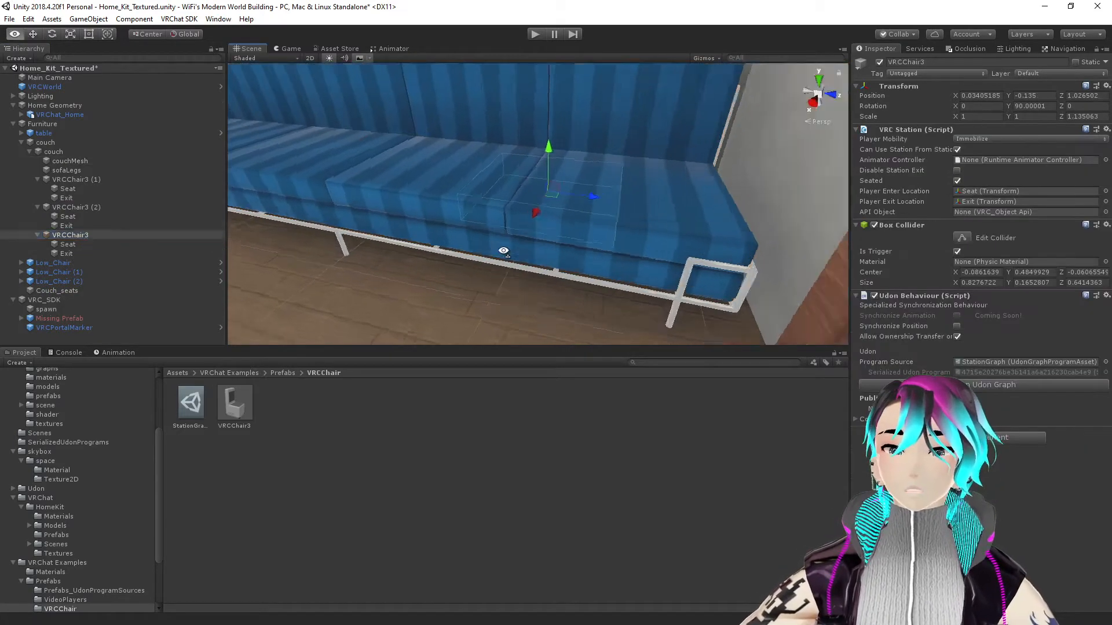
pyautogui.moveTo(530, 203); pyautogui.dragTo(533, 183)
pyautogui.keyDown('alt'); pyautogui.moveTo(525, 179); pyautogui.dragTo(838, 287); pyautogui.keyUp('alt')
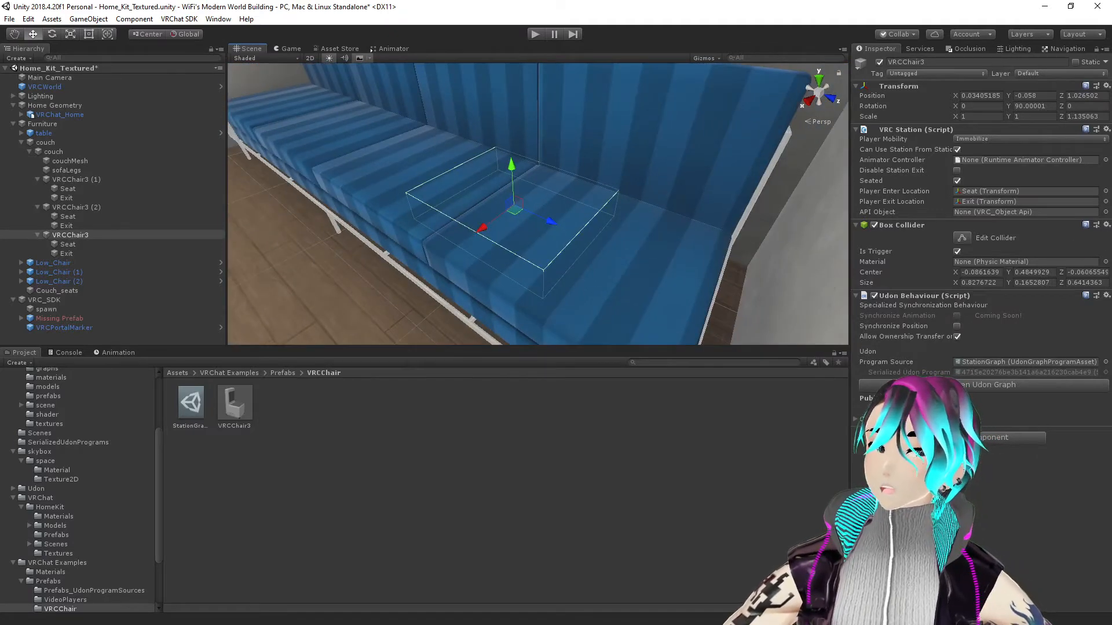
# - Copy VRCChair3's Box Collider component and paste its values onto the colliders of VRCChair3 (1) and VRCChair3 (2)
pyautogui.click(1106, 225)
pyautogui.click(1049, 294)
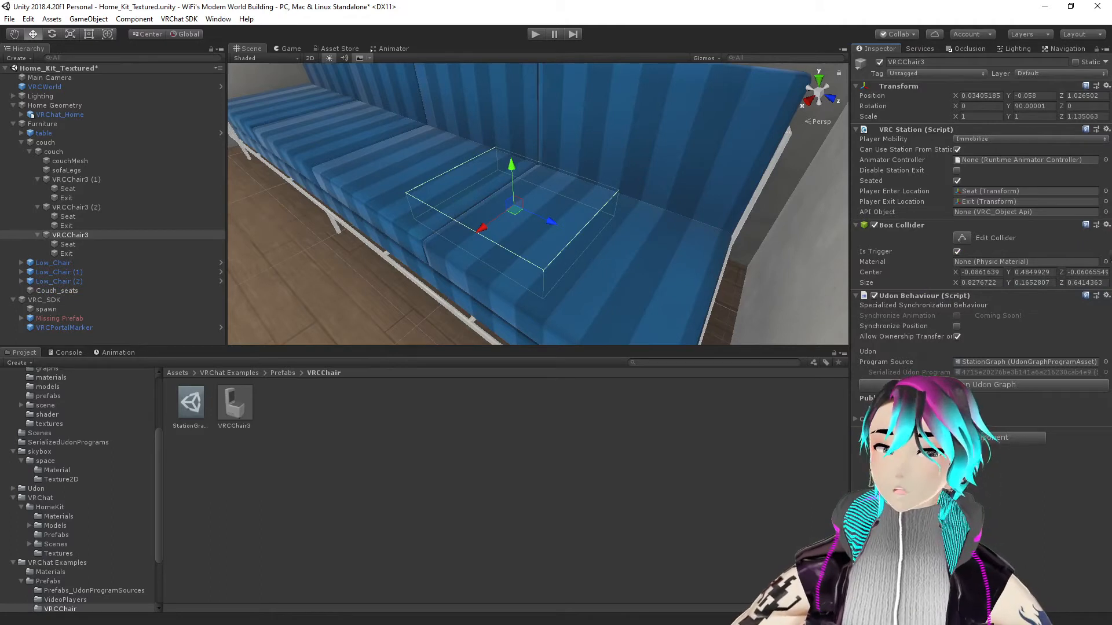
pyautogui.click(1106, 225)
pyautogui.click(1106, 225)
pyautogui.click(1105, 225)
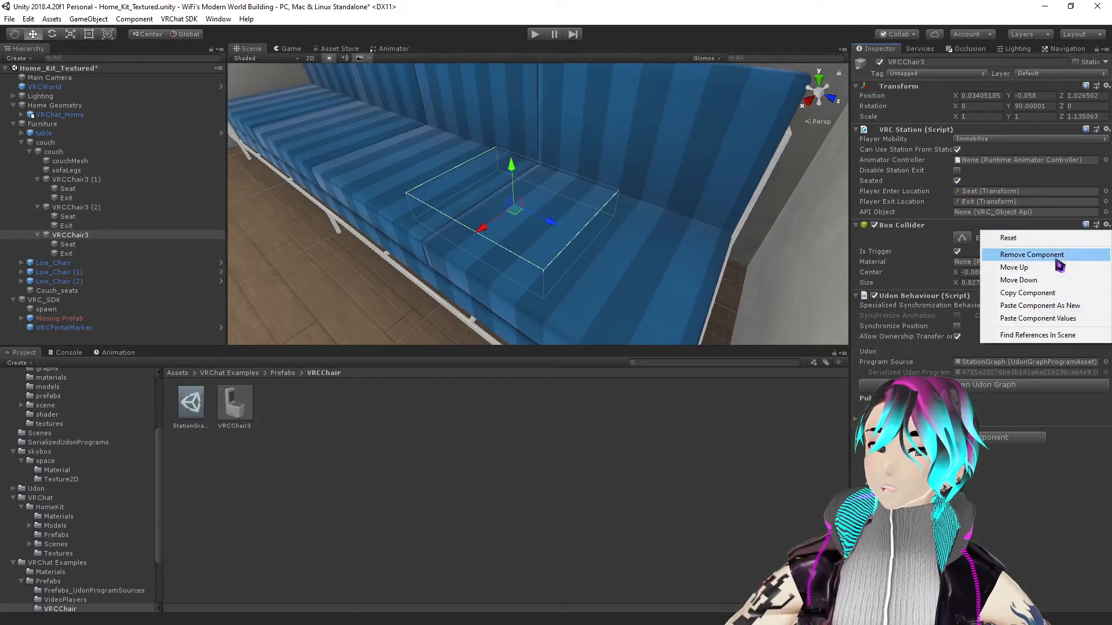
pyautogui.click(1027, 293)
pyautogui.click(87, 207)
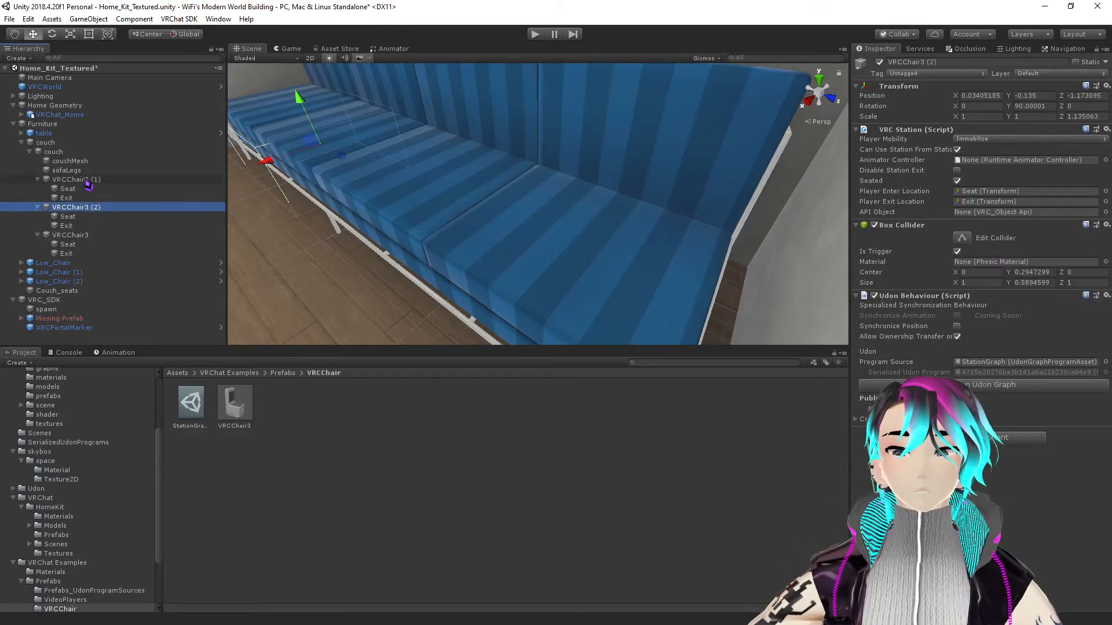
pyautogui.keyDown('ctrl'); pyautogui.click(86, 181); pyautogui.keyUp('ctrl')
pyautogui.click(1107, 154)
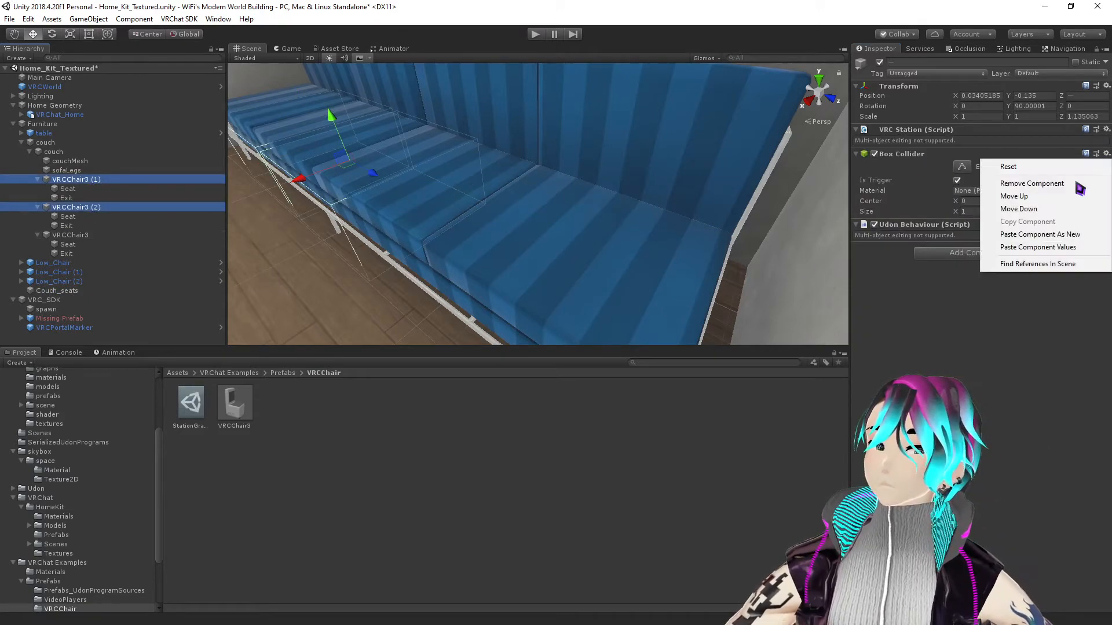
pyautogui.click(1020, 246)
# - Raise VRCChair3 (1) and VRCChair3 (2) together on the couch cushion to Y -0.046
pyautogui.keyDown('alt'); pyautogui.moveTo(492, 234); pyautogui.dragTo(603, 199); pyautogui.keyUp('alt')
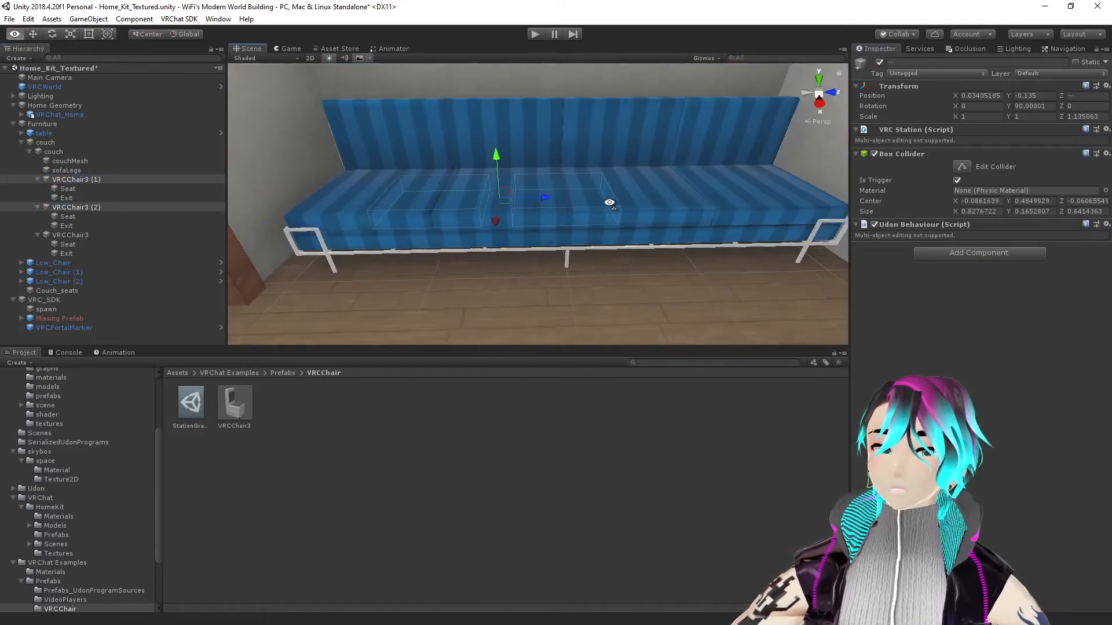
pyautogui.click(74, 235)
pyautogui.click(60, 152)
pyautogui.keyDown('alt'); pyautogui.moveTo(654, 200); pyautogui.dragTo(612, 207); pyautogui.keyUp('alt')
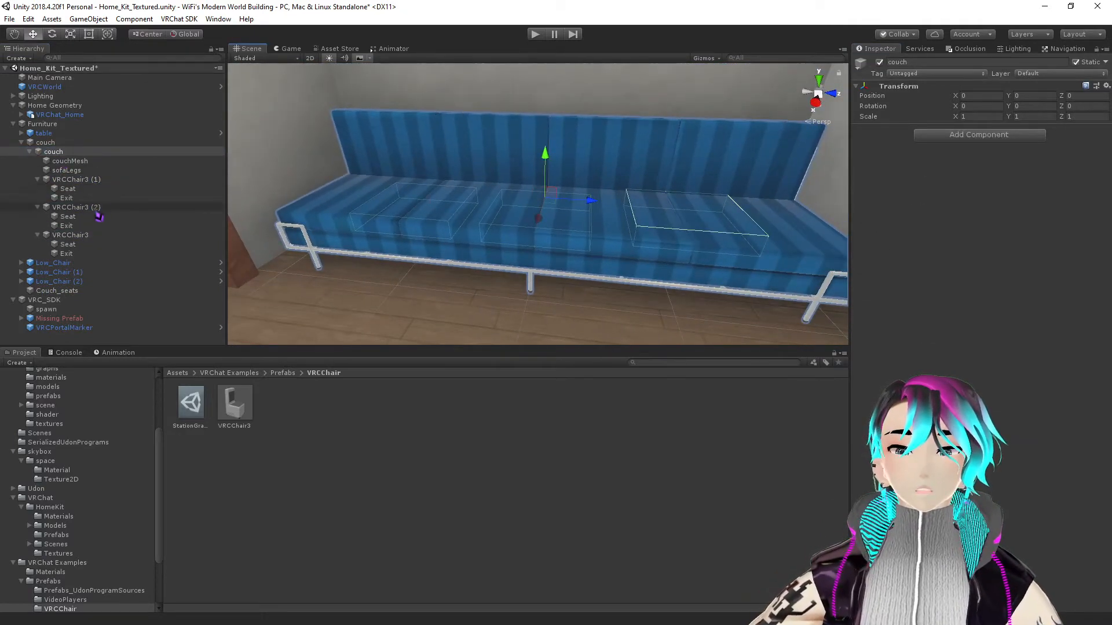
pyautogui.click(96, 209)
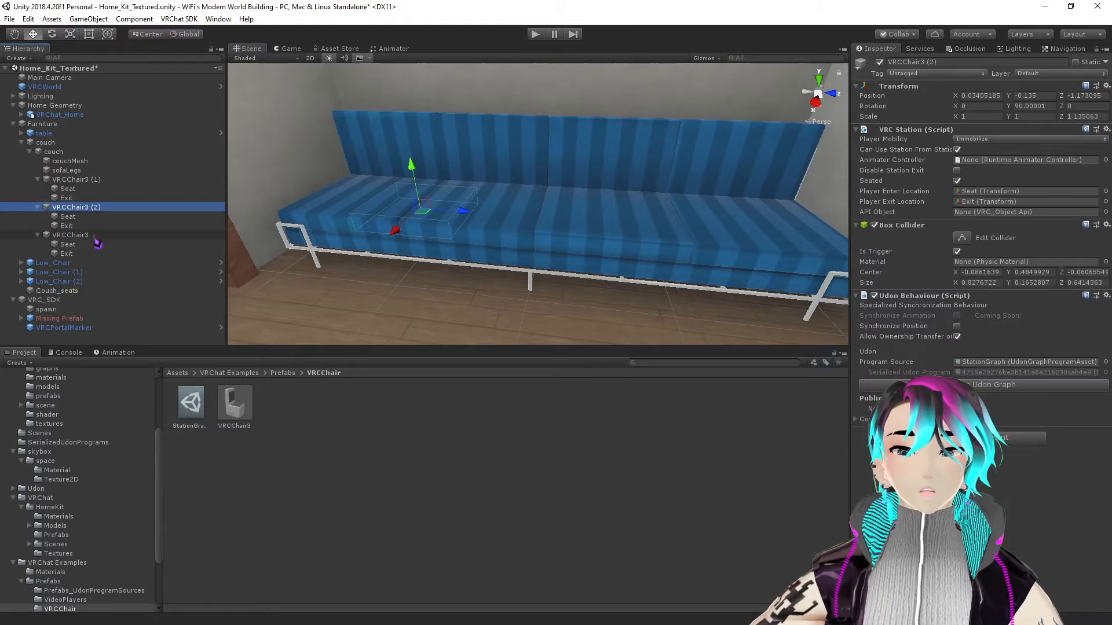
pyautogui.keyDown('ctrl'); pyautogui.click(88, 181); pyautogui.keyUp('ctrl')
pyautogui.click(461, 182)
pyautogui.hotkey('ctrl', 'z')
pyautogui.moveTo(476, 186); pyautogui.dragTo(254, 183)
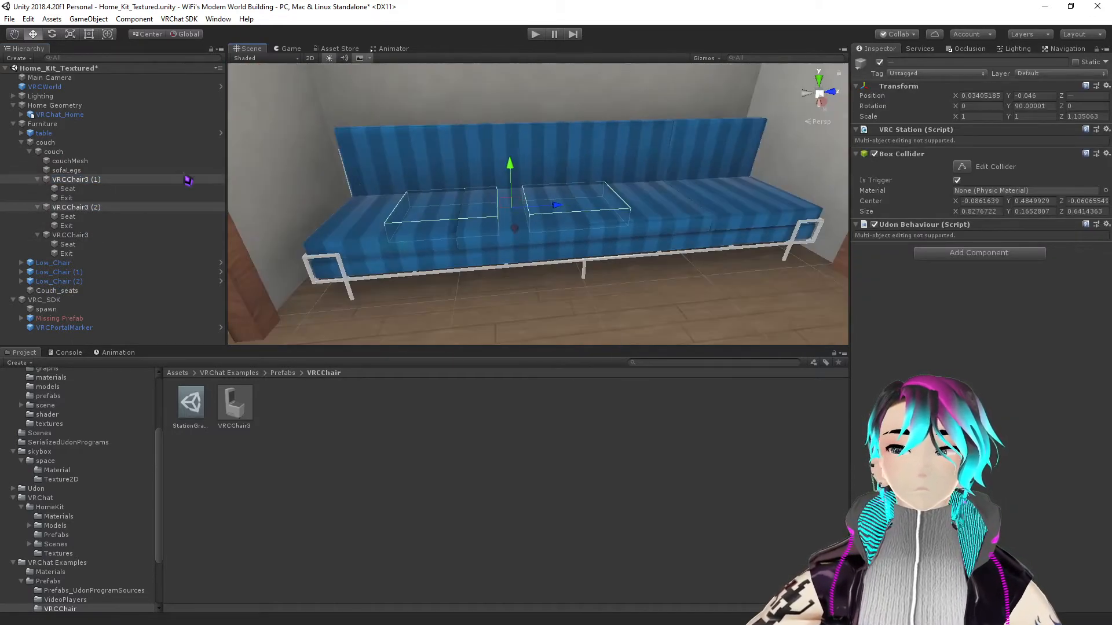
# - Examine how VRCChair3's collider fits the couch, and look over the table and chairs in the room
pyautogui.click(93, 235)
pyautogui.keyDown('alt'); pyautogui.moveTo(451, 208); pyautogui.dragTo(219, 231); pyautogui.keyUp('alt')
pyautogui.scroll(5, 585, 283)
pyautogui.moveTo(586, 283); pyautogui.dragTo(515, 249, button='right')
pyautogui.scroll(-5, 640, 260)
pyautogui.press('s')
pyautogui.press('w')
pyautogui.press('s')
pyautogui.press('w')
pyautogui.press('w')
pyautogui.press('w')
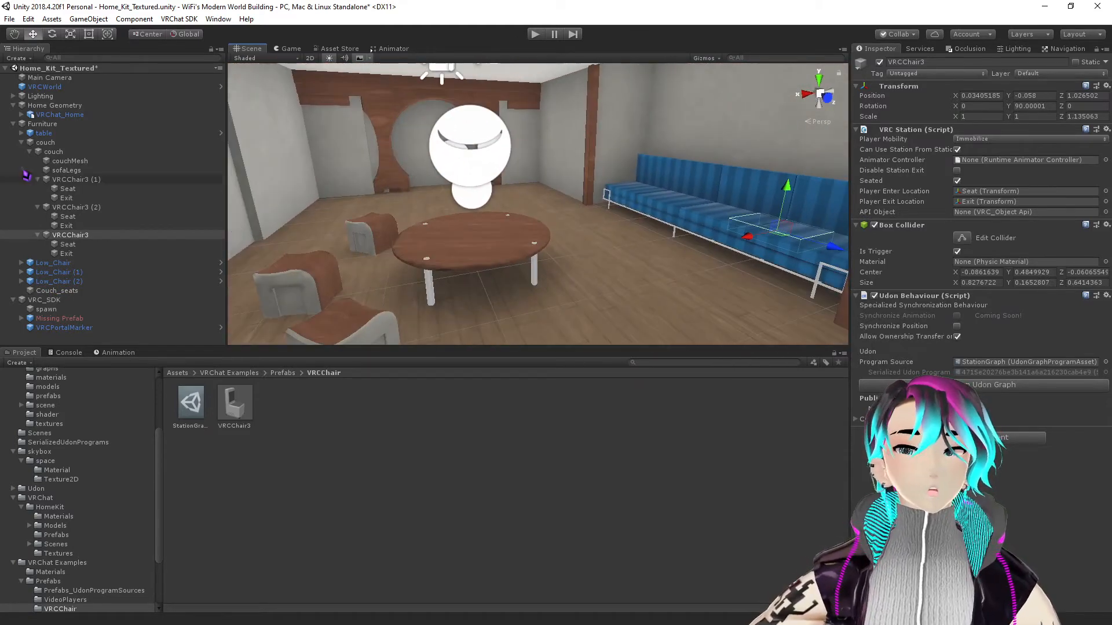
# - Collapse the Furniture group, search the project assets for "mirror" and select the VRCMirror prefab
pyautogui.click(14, 124)
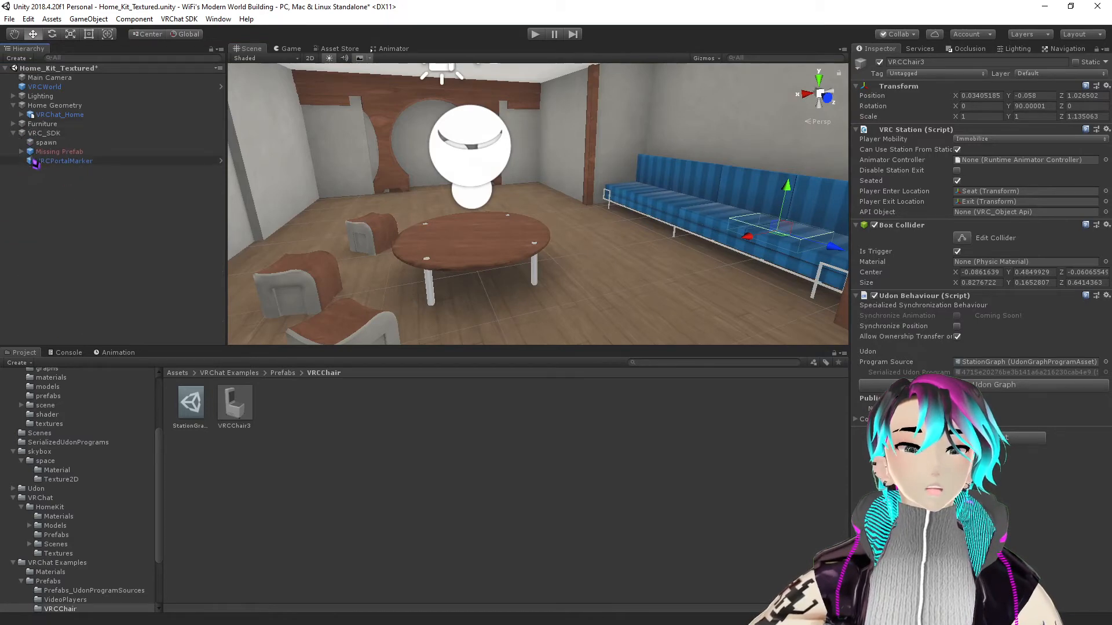
pyautogui.press('s')
pyautogui.moveTo(382, 260); pyautogui.dragTo(510, 264, button='right')
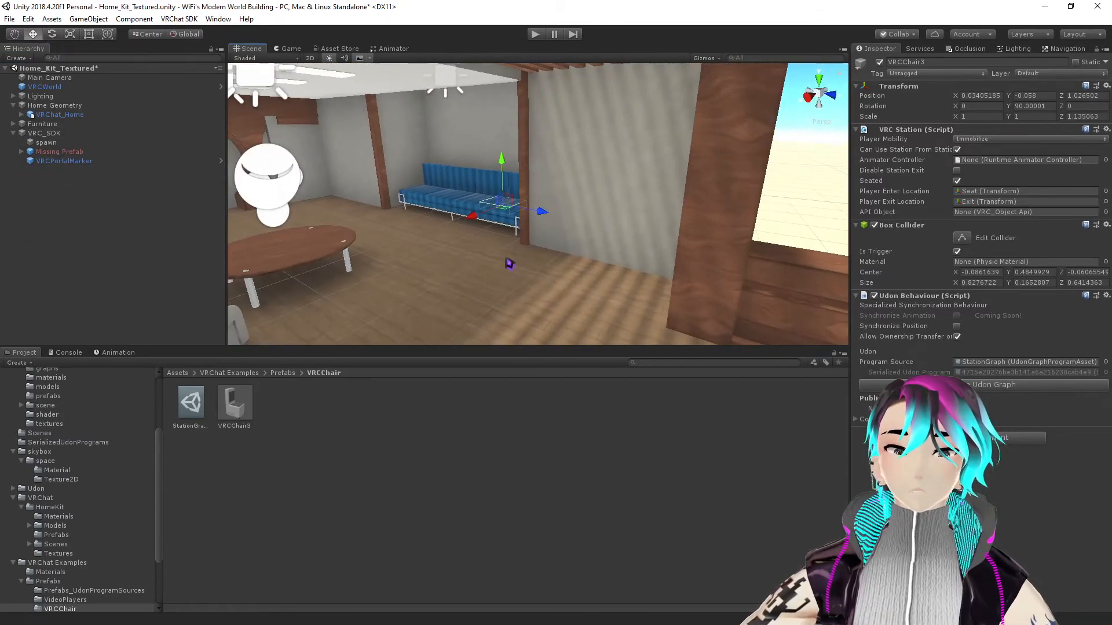
pyautogui.click(657, 363)
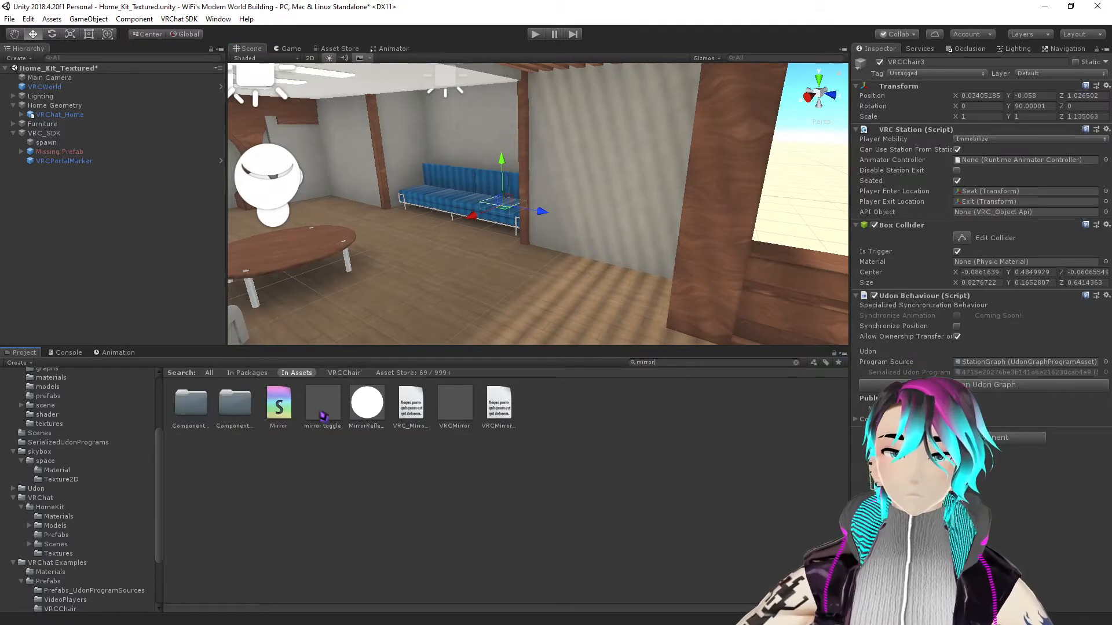
pyautogui.click(463, 410)
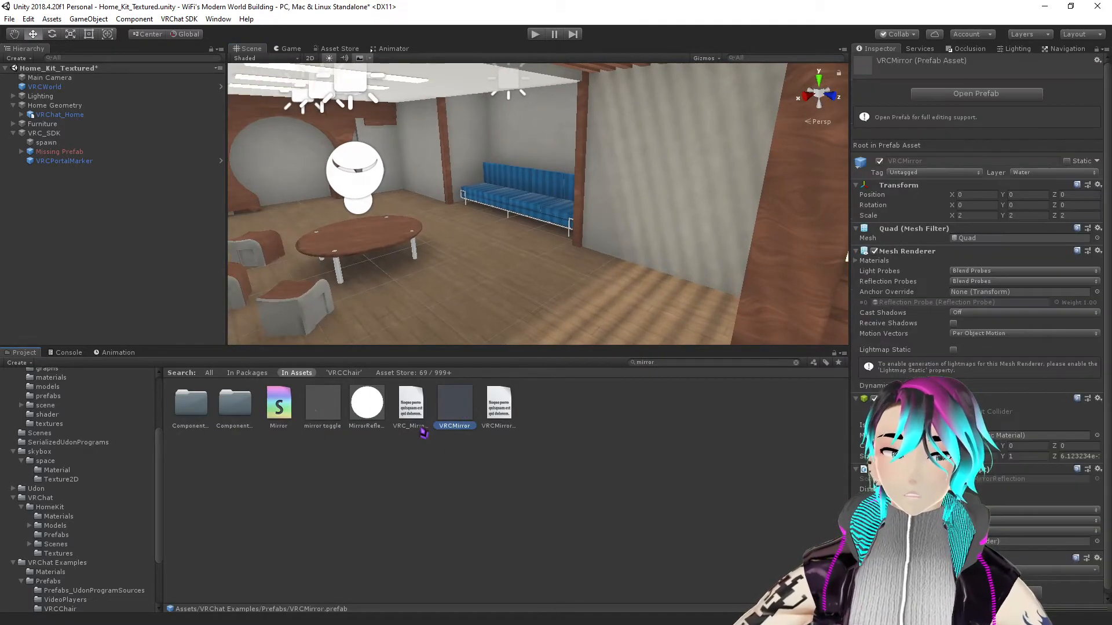
pyautogui.moveTo(483, 279); pyautogui.dragTo(541, 270, button='right')
pyautogui.scroll(3, 541, 271)
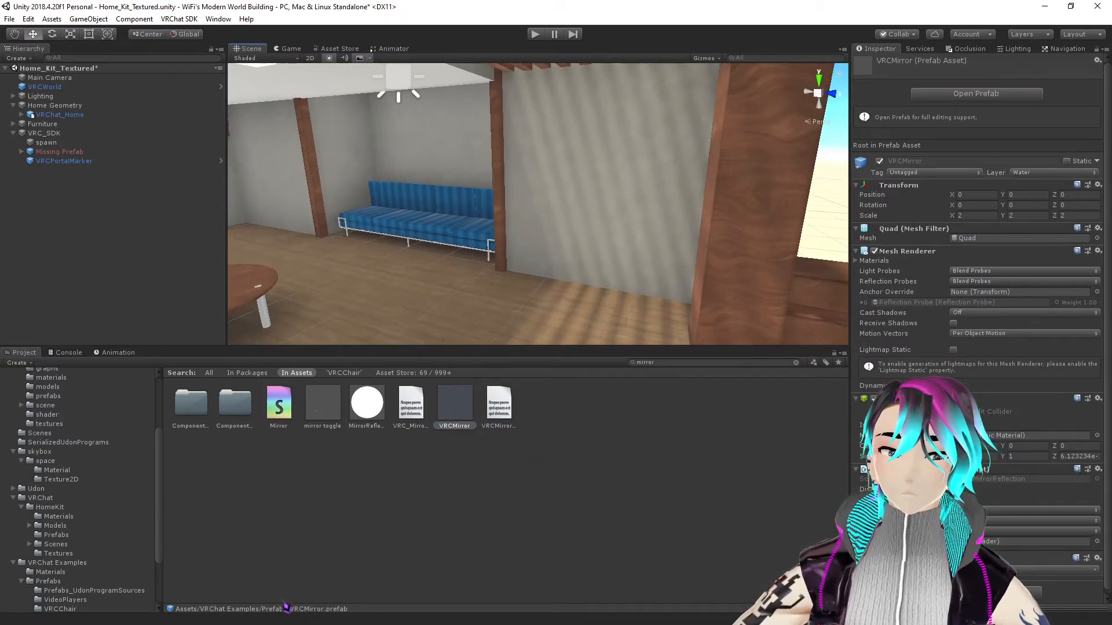
# - Clear the asset search, place the VRCMirror prefab in the room near the wooden post, and rotate it -90 degrees around Y
pyautogui.click(796, 363)
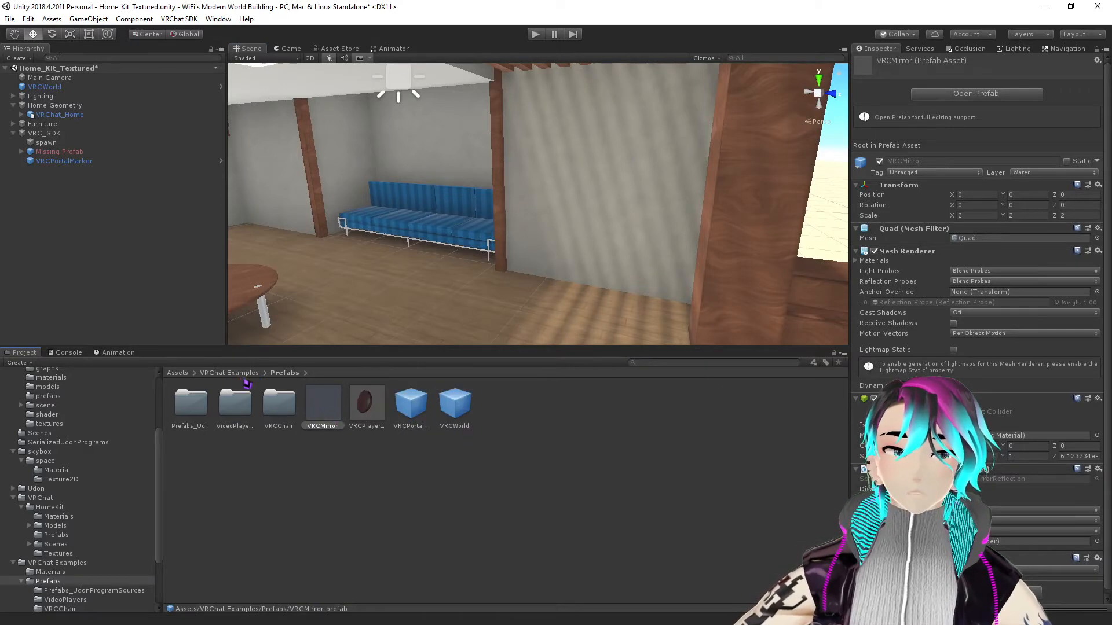
pyautogui.moveTo(573, 220); pyautogui.dragTo(509, 266, button='right')
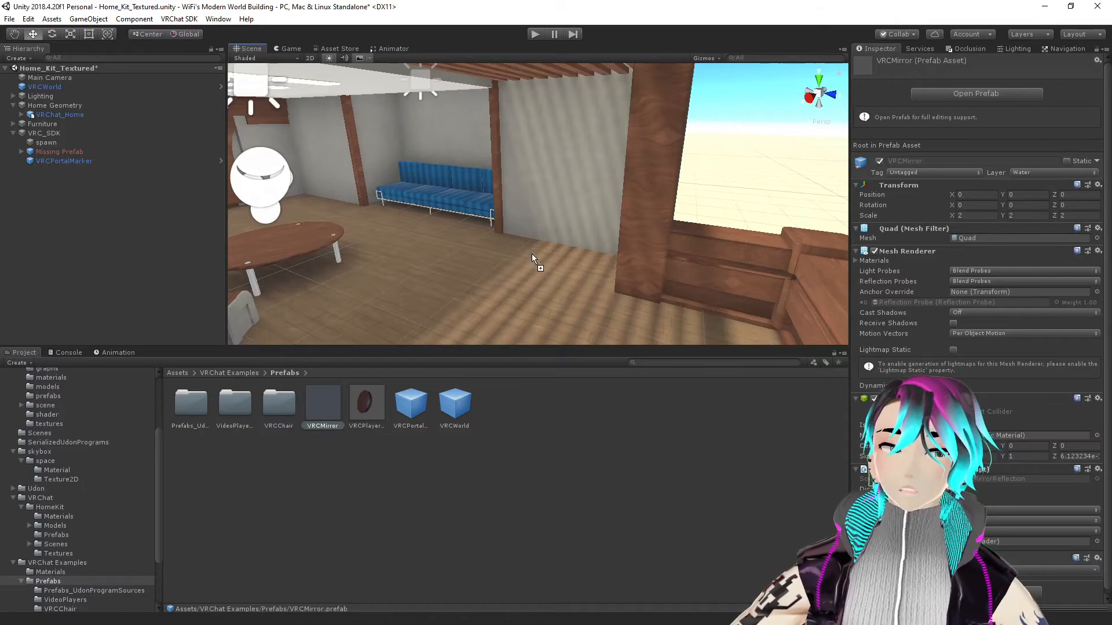
pyautogui.moveTo(532, 253); pyautogui.dragTo(533, 255)
pyautogui.press('f')
pyautogui.press('e')
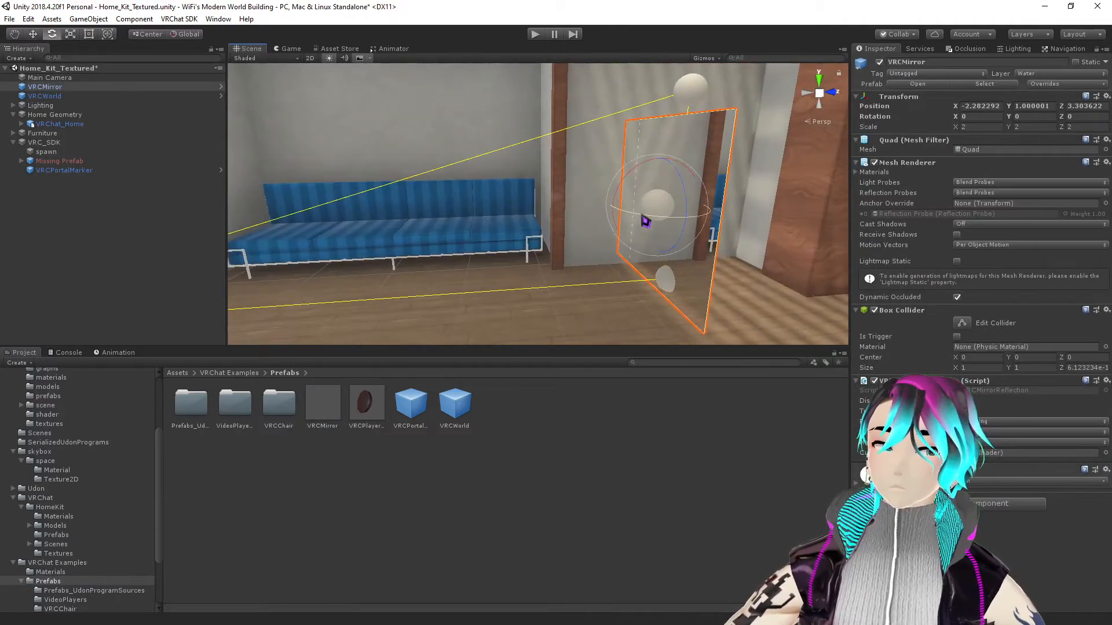
pyautogui.keyDown('ctrl'); pyautogui.moveTo(634, 215); pyautogui.dragTo(748, 228); pyautogui.keyUp('ctrl')
pyautogui.keyDown('ctrl'); pyautogui.click(749, 227); pyautogui.keyUp('ctrl')
# - Move VRCMirror against the wall between the wooden posts beside the couch and adjust its height
pyautogui.moveTo(749, 228); pyautogui.dragTo(714, 253, button='right')
pyautogui.press('w')
pyautogui.click(534, 219)
pyautogui.press('f')
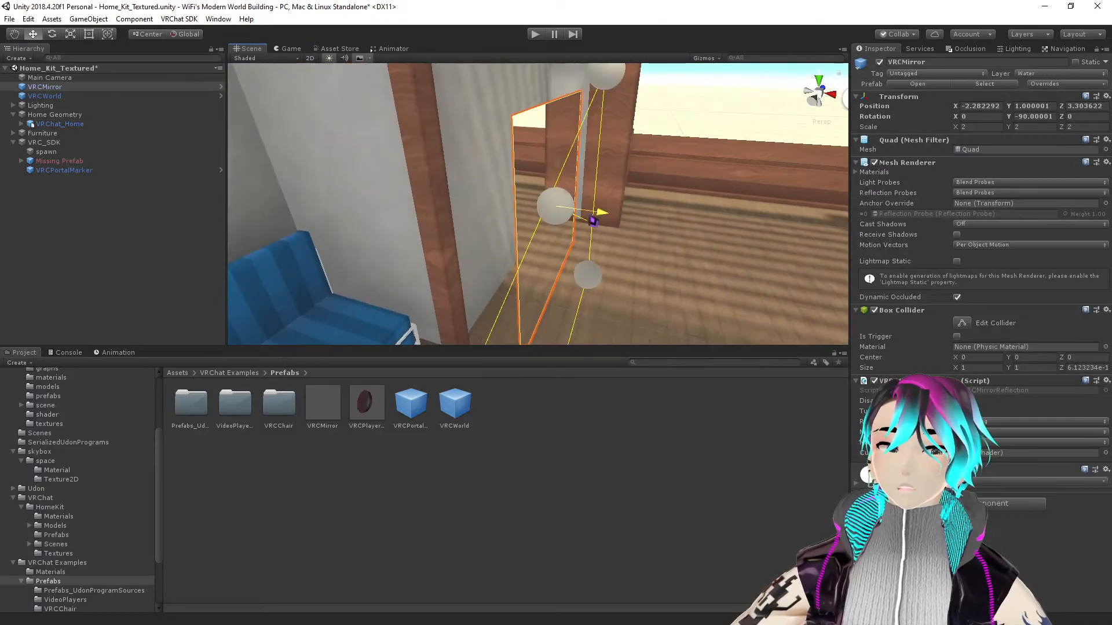
pyautogui.click(537, 211)
pyautogui.click(571, 229)
pyautogui.moveTo(578, 211)
pyautogui.mouseDown()
pyautogui.moveTo(492, 227)
pyautogui.moveTo(585, 214)
pyautogui.moveTo(561, 215)
pyautogui.mouseUp()
pyautogui.press('r')
pyautogui.press('w')
pyautogui.moveTo(547, 237); pyautogui.dragTo(533, 209, button='right')
pyautogui.moveTo(543, 223); pyautogui.dragTo(541, 185)
# - Scale VRCMirror to suit the wall beside the couch and adjust its placement on the wall
pyautogui.moveTo(534, 221); pyautogui.dragTo(561, 183, button='right')
pyautogui.press('r')
pyautogui.moveTo(568, 191)
pyautogui.mouseDown()
pyautogui.moveTo(568, 159)
pyautogui.moveTo(570, 171)
pyautogui.mouseUp()
pyautogui.moveTo(569, 171); pyautogui.dragTo(483, 166, button='right')
pyautogui.press('w')
pyautogui.moveTo(538, 220); pyautogui.dragTo(535, 206)
pyautogui.moveTo(535, 207); pyautogui.dragTo(612, 208, button='right')
pyautogui.click(601, 170)
# - Search the project assets for "button" and inspect the button model and the button event and teleport button prefabs
pyautogui.click(371, 398)
pyautogui.moveTo(584, 278); pyautogui.dragTo(486, 363, button='right')
pyautogui.press('w')
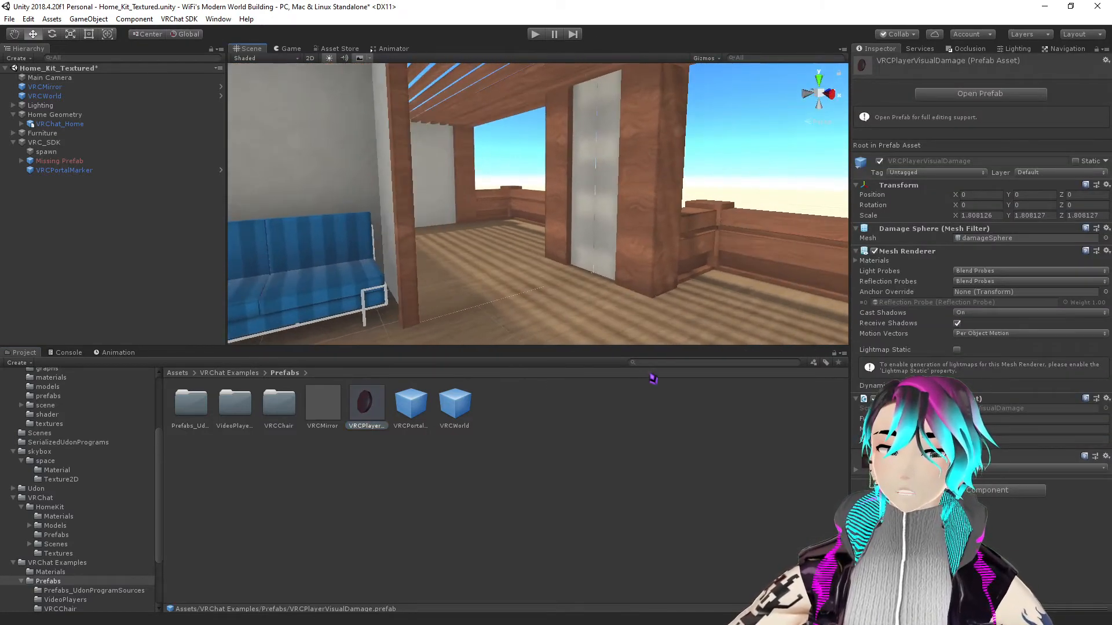
pyautogui.write('button')
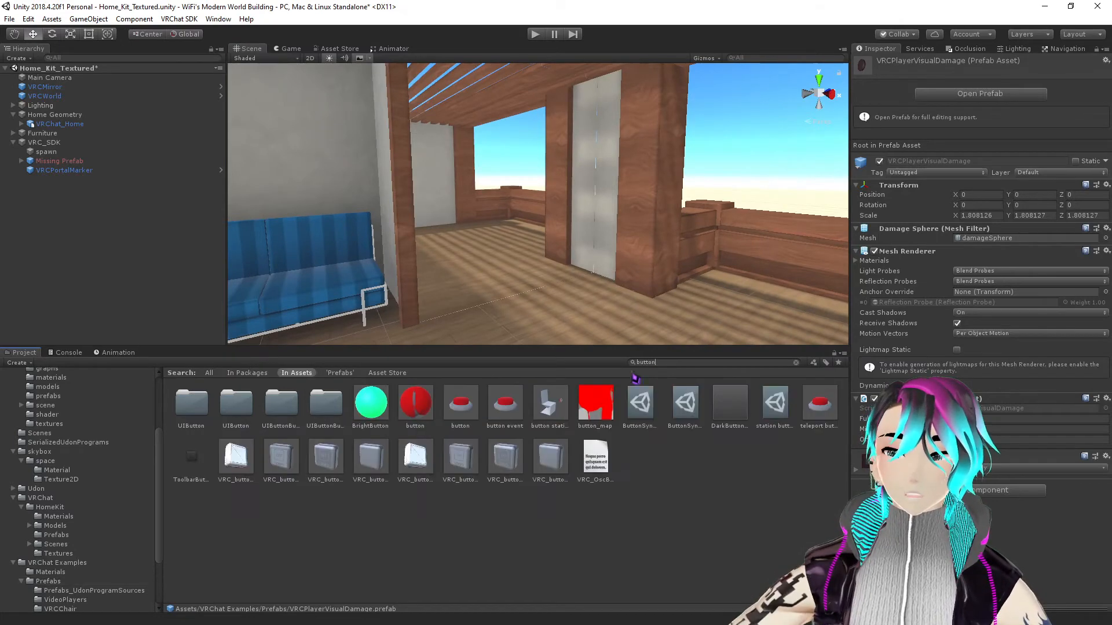
pyautogui.click(463, 412)
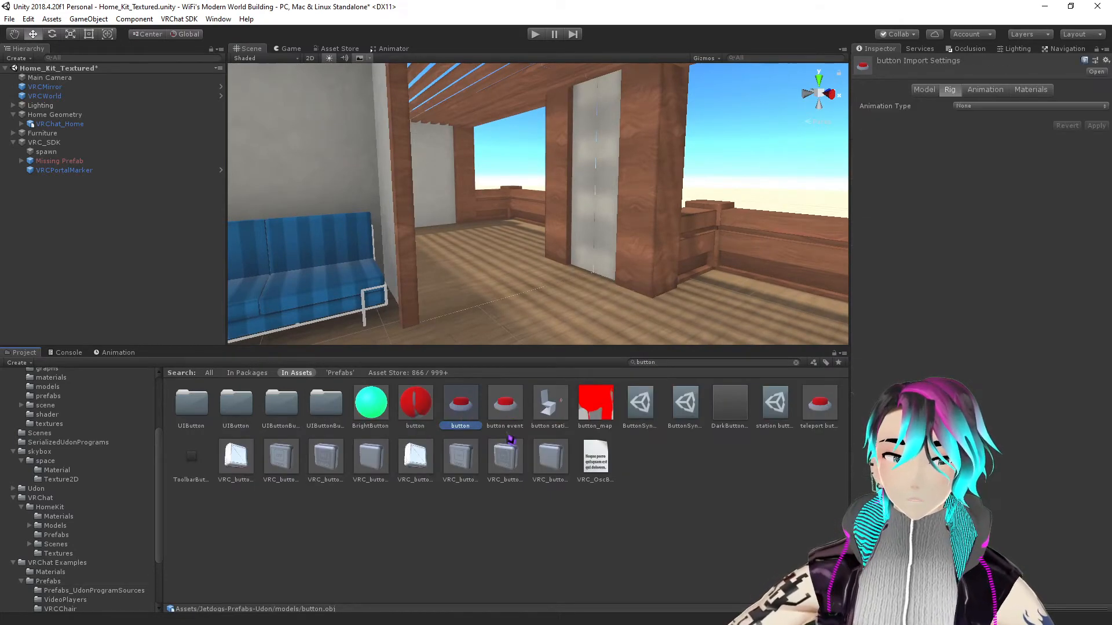
pyautogui.click(514, 407)
pyautogui.moveTo(603, 270)
pyautogui.mouseDown(button='right')
pyautogui.moveTo(553, 256)
pyautogui.moveTo(584, 271)
pyautogui.mouseUp(button='right')
pyautogui.press('a')
pyautogui.scroll(-3, 978, 261)
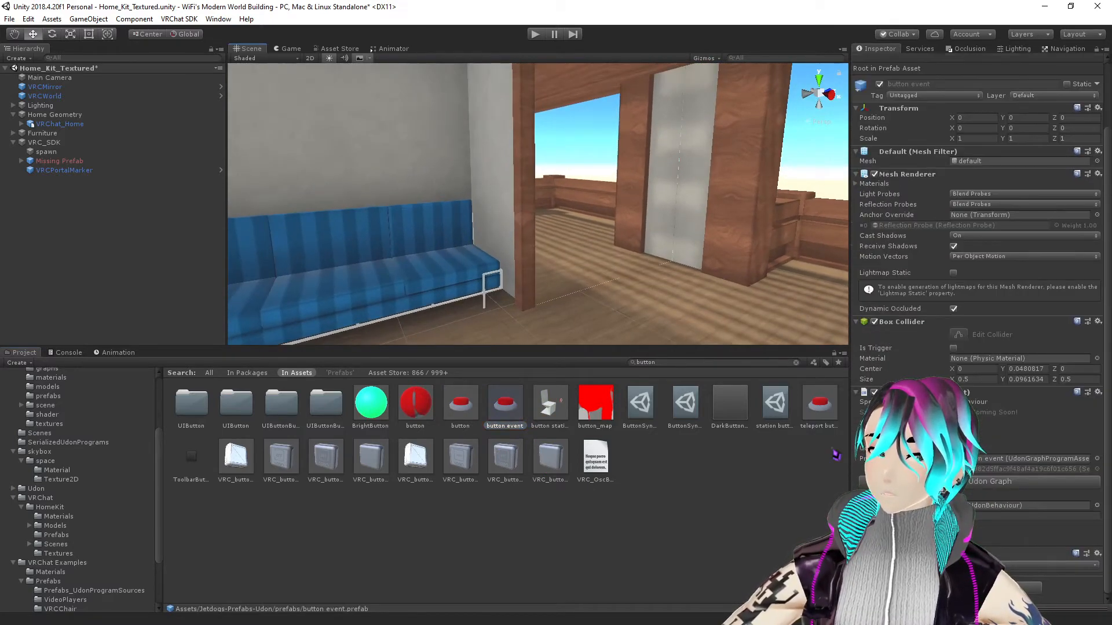
pyautogui.moveTo(531, 218); pyautogui.dragTo(589, 332, button='right')
pyautogui.press('s')
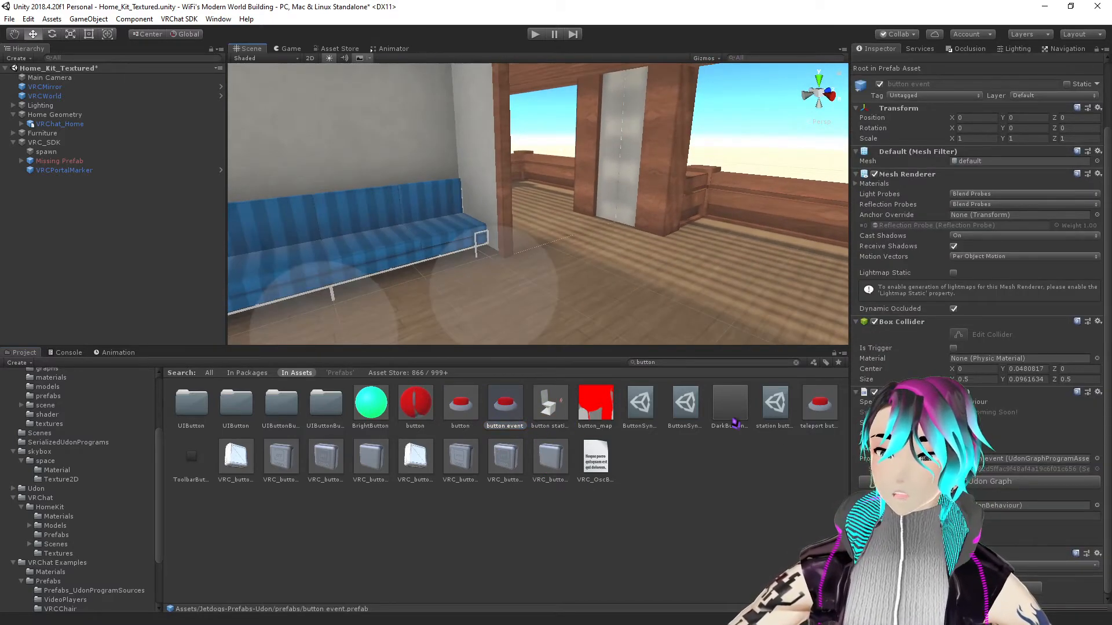
pyautogui.click(821, 412)
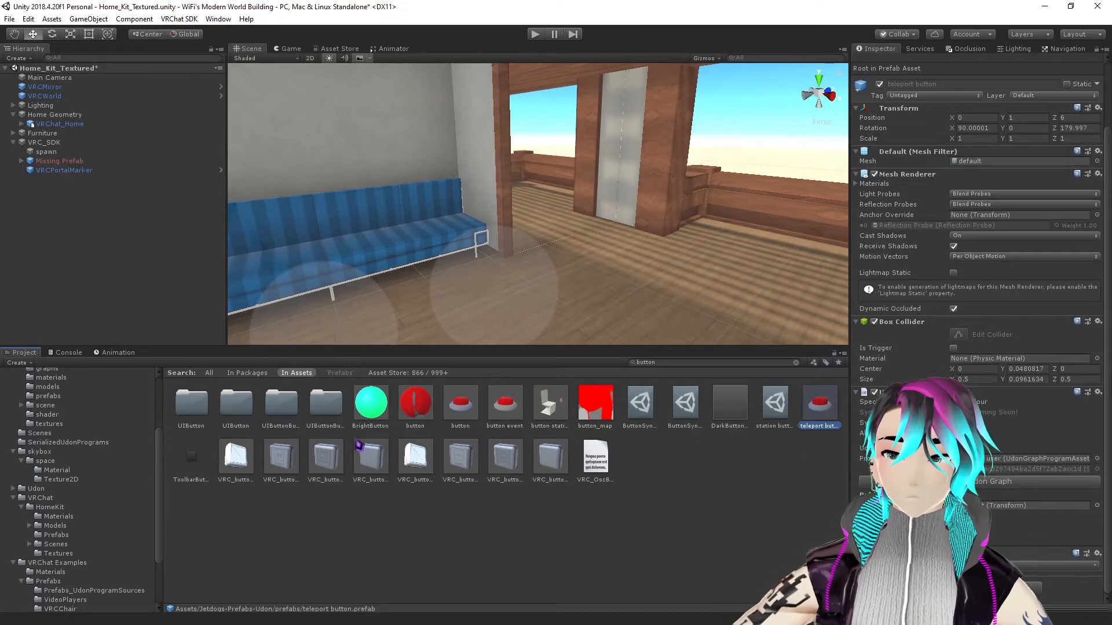
# - Place the button model in the scene and rotate it to Y 90 and Z -90 so it faces into the room
pyautogui.click(460, 406)
pyautogui.moveTo(470, 415); pyautogui.dragTo(485, 320)
pyautogui.moveTo(490, 249); pyautogui.dragTo(546, 347)
pyautogui.click(492, 214)
pyautogui.press('e')
pyautogui.click(492, 233)
pyautogui.press('w')
pyautogui.press('a')
pyautogui.moveTo(503, 234); pyautogui.dragTo(550, 252, button='right')
pyautogui.moveTo(517, 246); pyautogui.dragTo(558, 175)
pyautogui.press('e')
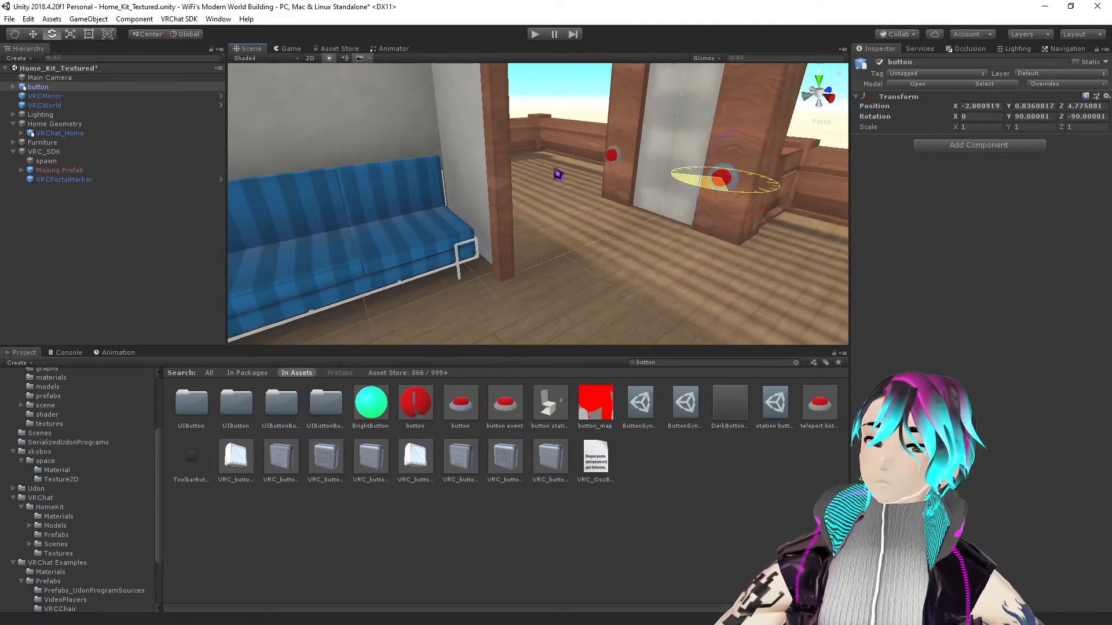
# - Position the button on the wooden post beside the mirror at about X -2.005, Y 1.337, Z 4.909
pyautogui.press('f')
pyautogui.press('w')
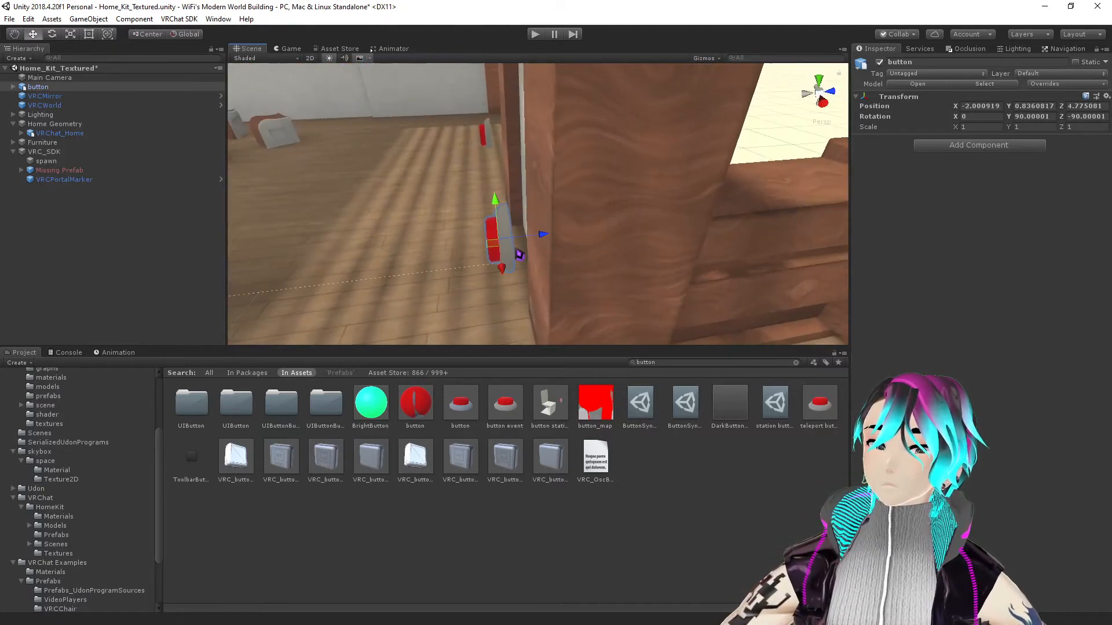
pyautogui.moveTo(496, 250); pyautogui.dragTo(526, 239)
pyautogui.moveTo(526, 189); pyautogui.dragTo(526, 132)
pyautogui.moveTo(497, 200); pyautogui.dragTo(665, 232, button='right')
pyautogui.press('a')
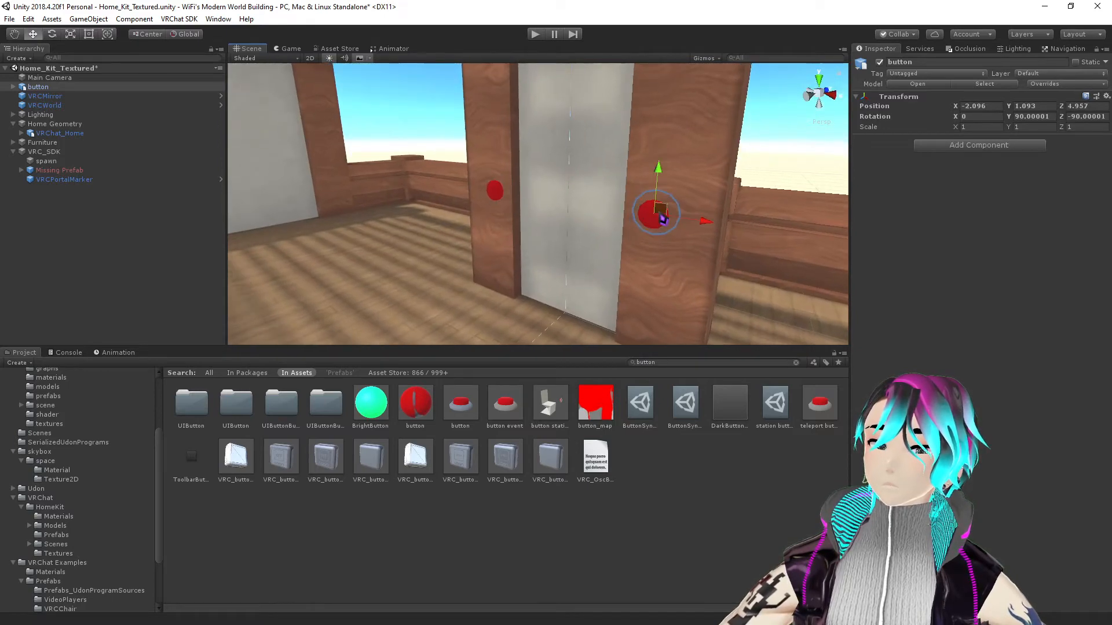
pyautogui.moveTo(661, 210); pyautogui.dragTo(679, 173)
pyautogui.moveTo(655, 218); pyautogui.dragTo(664, 217, button='right')
pyautogui.press('d')
# - Try to add a Box Collider to the parent button object
pyautogui.click(958, 152)
pyautogui.write('box')
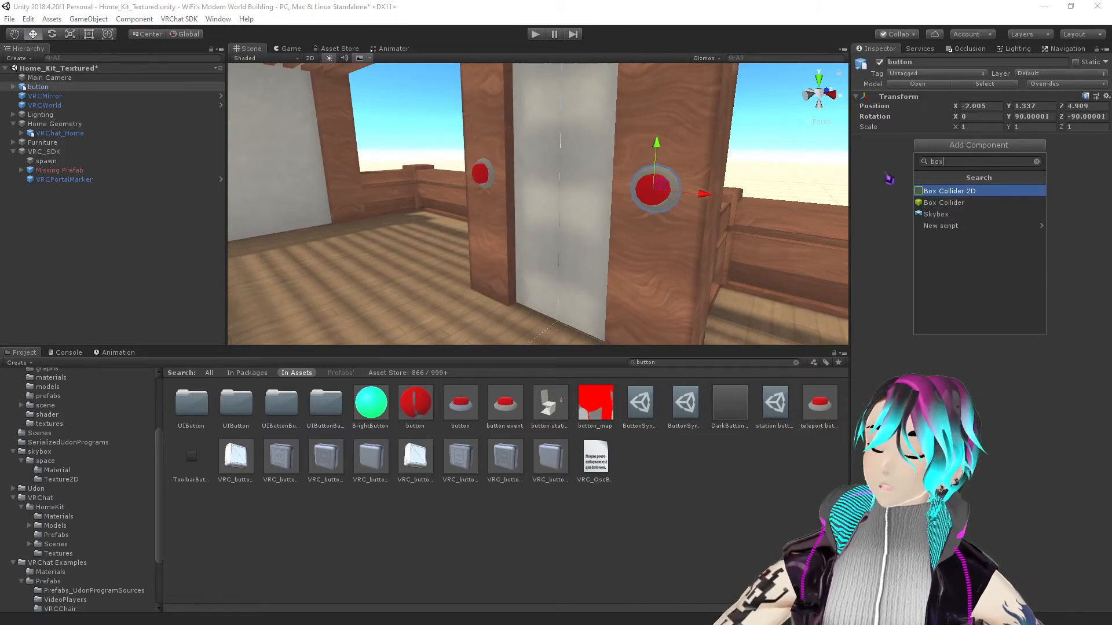
pyautogui.click(944, 202)
pyautogui.moveTo(843, 188); pyautogui.dragTo(971, 189, button='right')
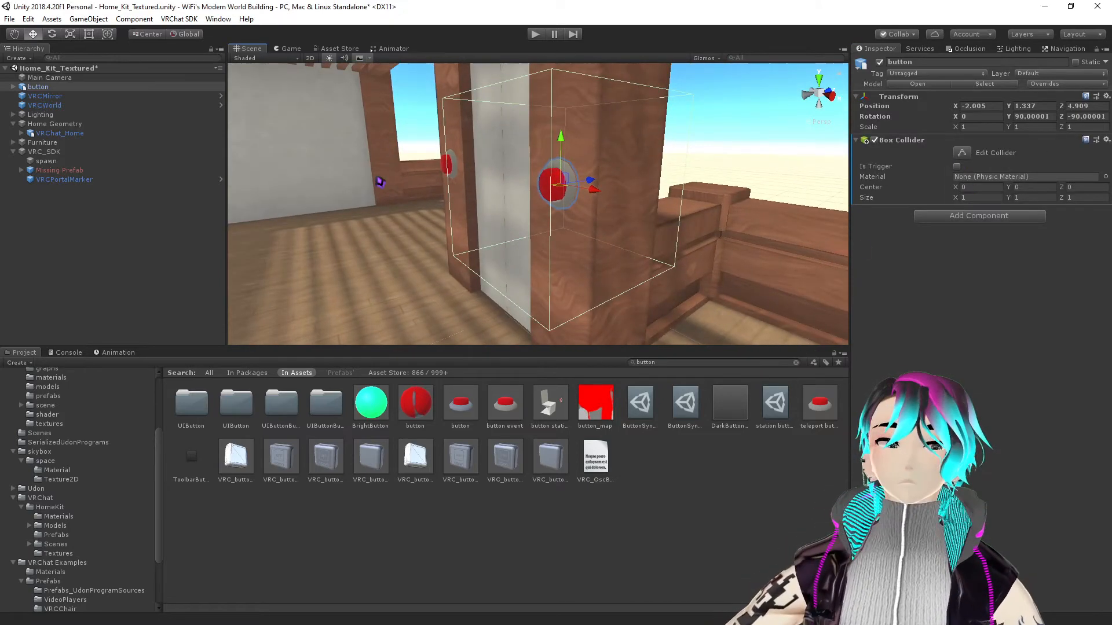
pyautogui.hotkey('ctrl', 'z')
# - Expand the button object and add a Box Collider to its child mesh, default
pyautogui.click(12, 86)
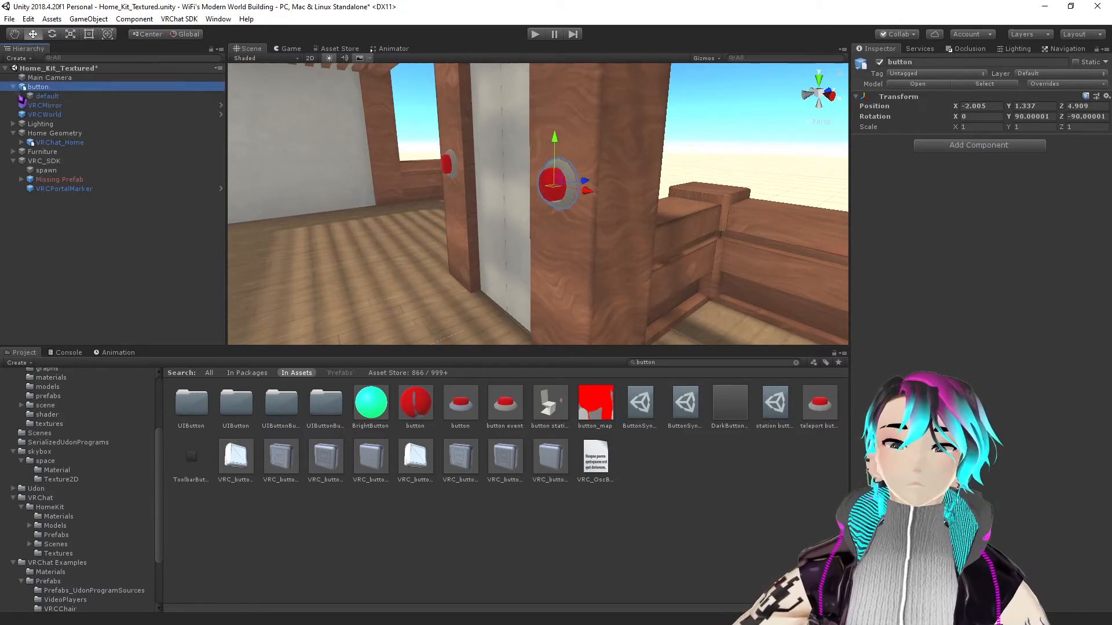
pyautogui.click(87, 95)
pyautogui.click(950, 339)
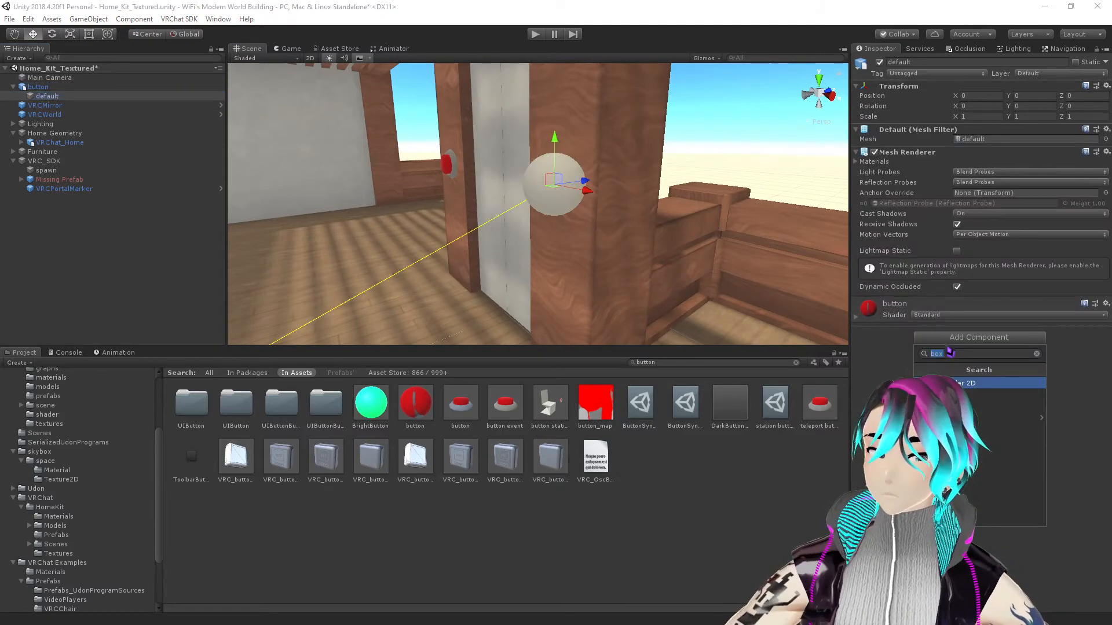
pyautogui.click(961, 394)
# - Shrink the 3D gizmo icons to their smallest size and check how the collider fits the button
pyautogui.keyDown('alt'); pyautogui.moveTo(589, 252); pyautogui.dragTo(700, 229); pyautogui.keyUp('alt')
pyautogui.click(705, 58)
pyautogui.keyDown('alt'); pyautogui.moveTo(687, 129); pyautogui.dragTo(544, 192); pyautogui.keyUp('alt')
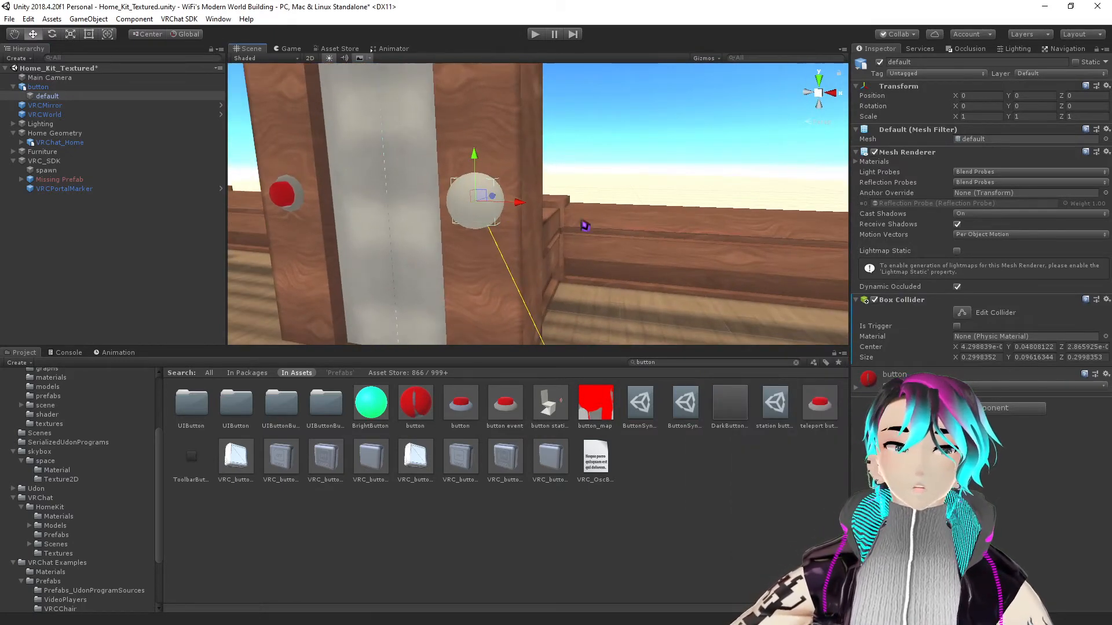
pyautogui.click(718, 59)
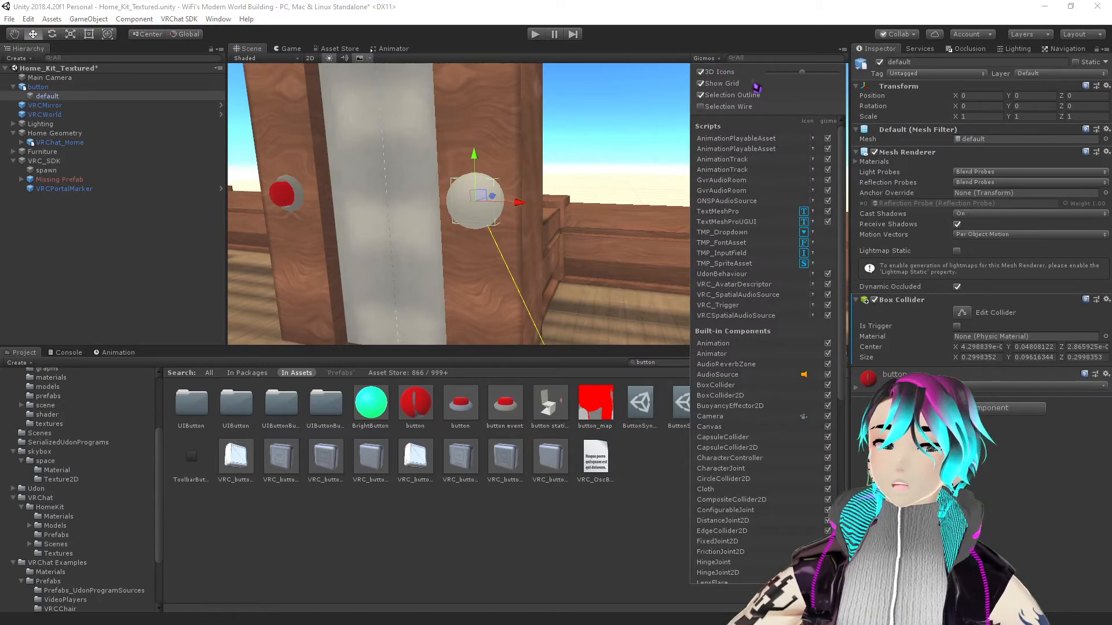
pyautogui.moveTo(804, 74); pyautogui.dragTo(741, 74)
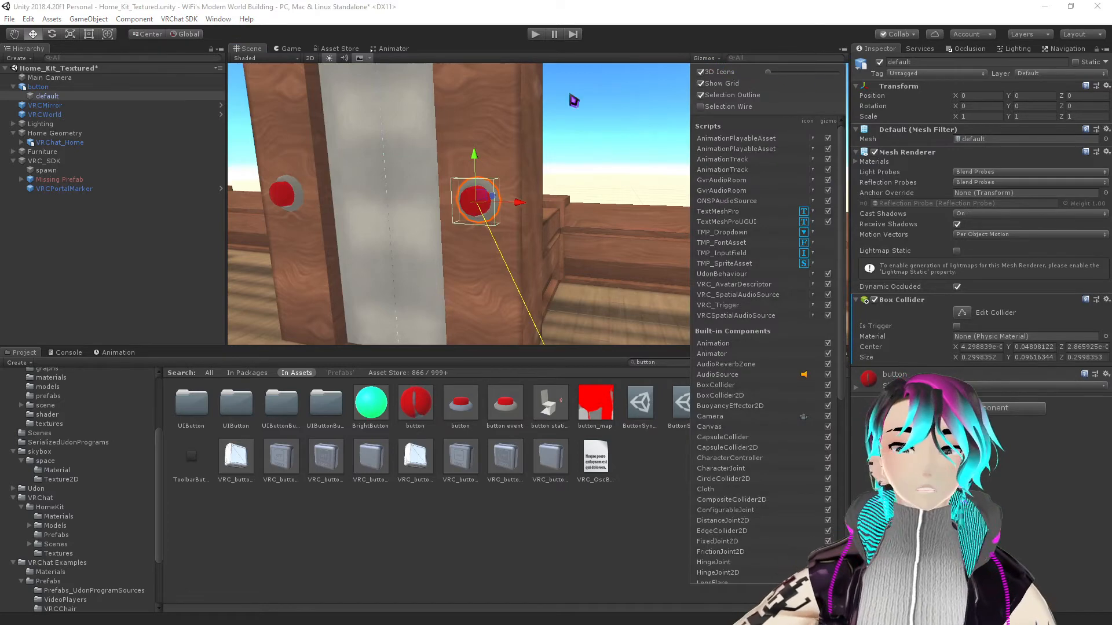
pyautogui.moveTo(573, 191); pyautogui.dragTo(530, 201, button='right')
pyautogui.moveTo(575, 283); pyautogui.dragTo(578, 283, button='right')
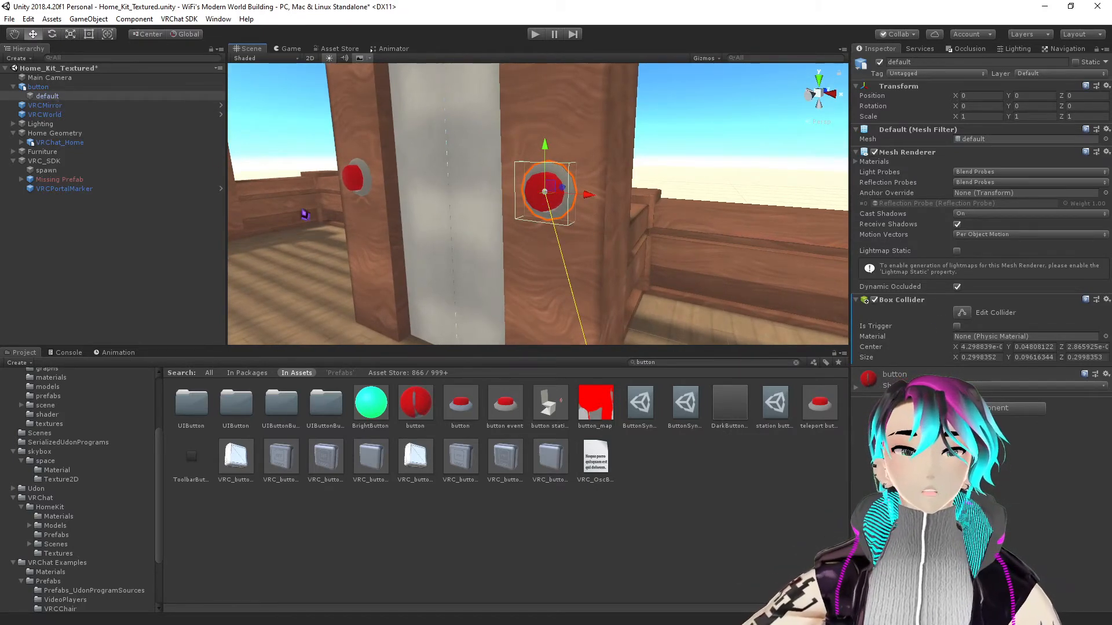
pyautogui.moveTo(586, 249); pyautogui.dragTo(534, 219, button='right')
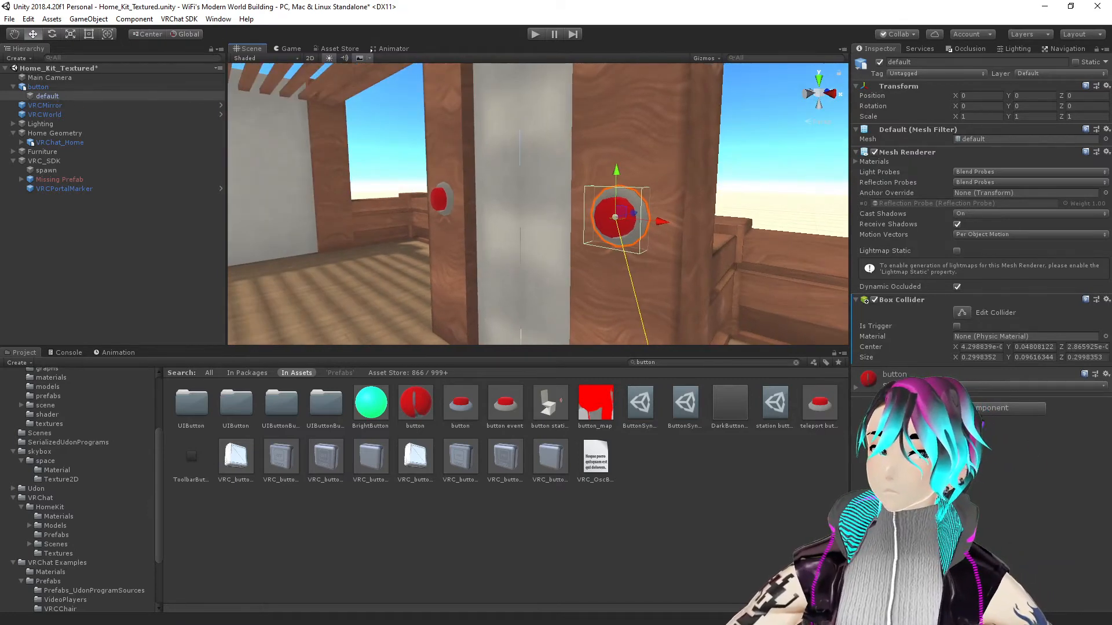
# - Add an Udon Behaviour component to the button's default mesh
pyautogui.click(966, 407)
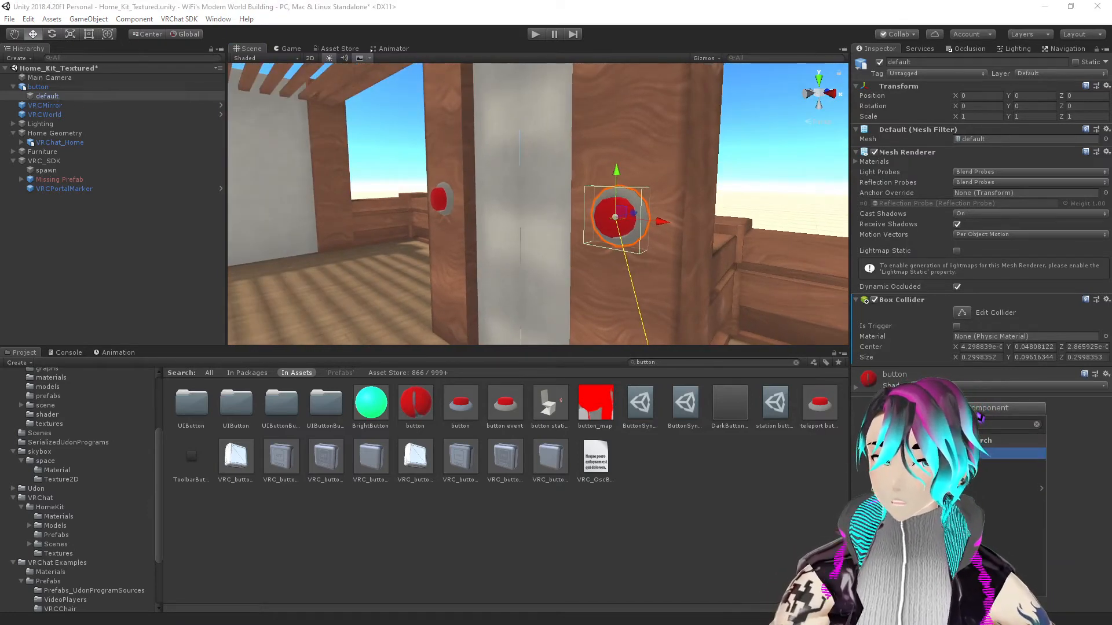
pyautogui.write('b')
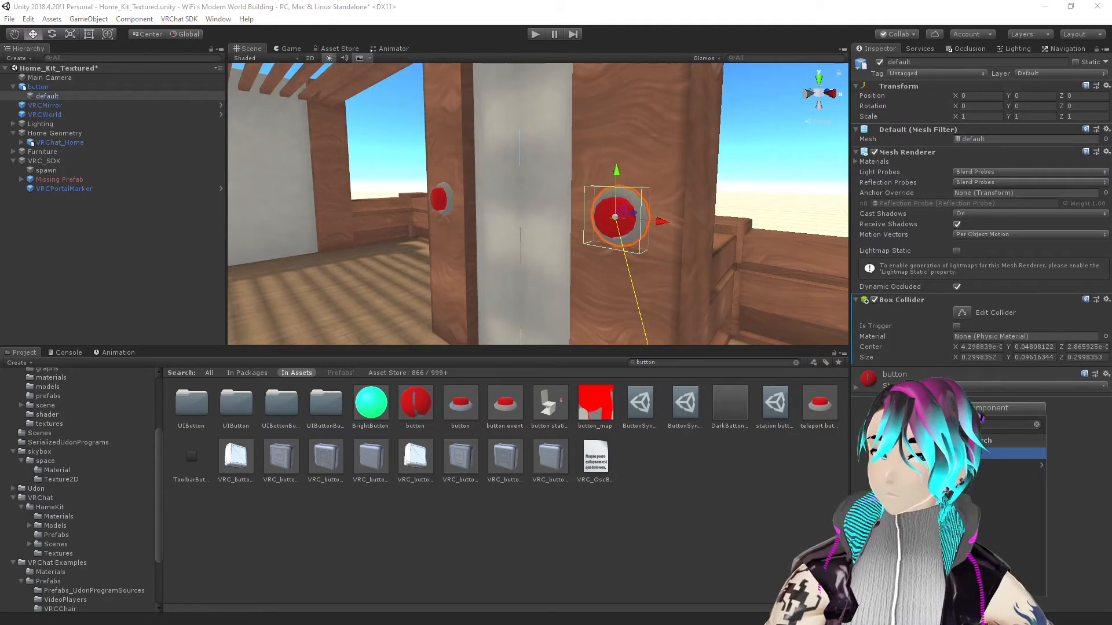
pyautogui.press('Return')
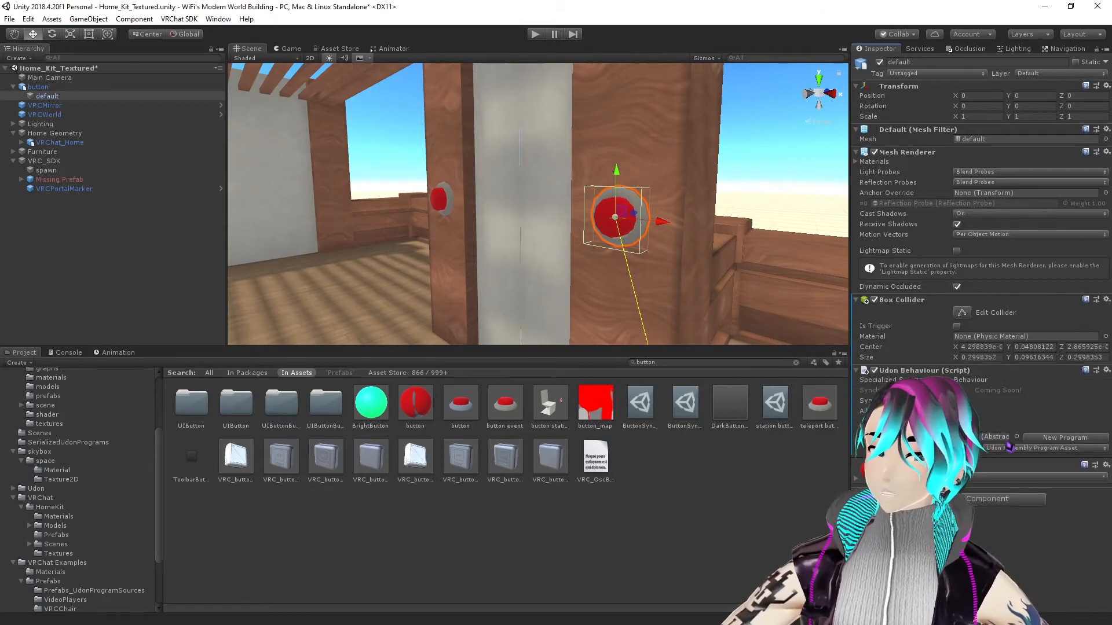
# - Clear the asset search and find ToggleGameObject in VRChat Examples > Prefabs > Prefabs_UdonProgramSources
pyautogui.click(796, 363)
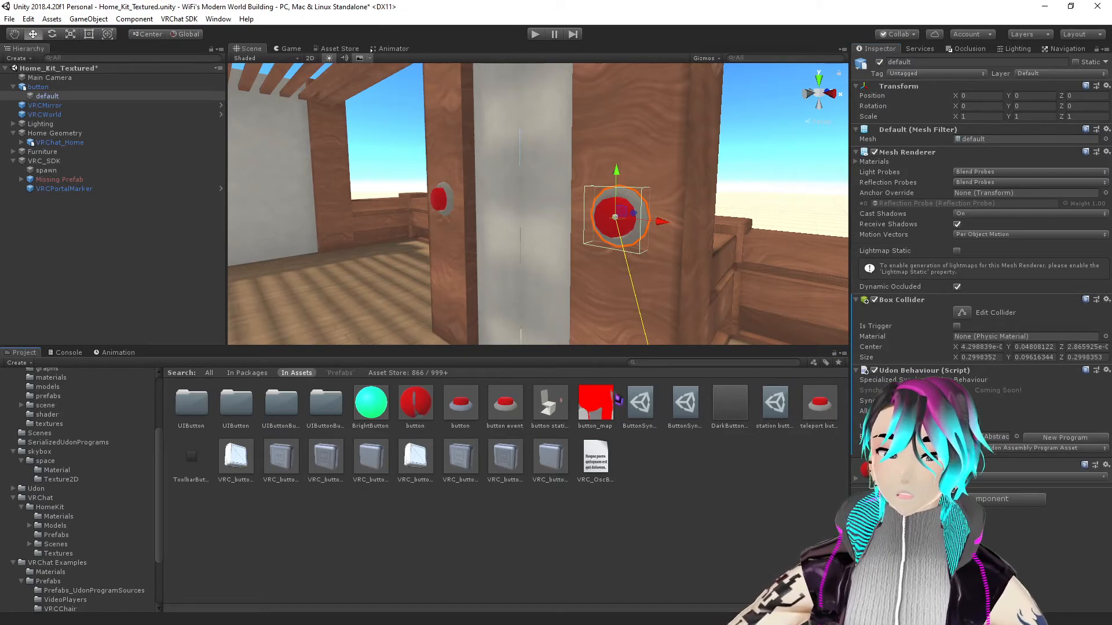
pyautogui.click(69, 562)
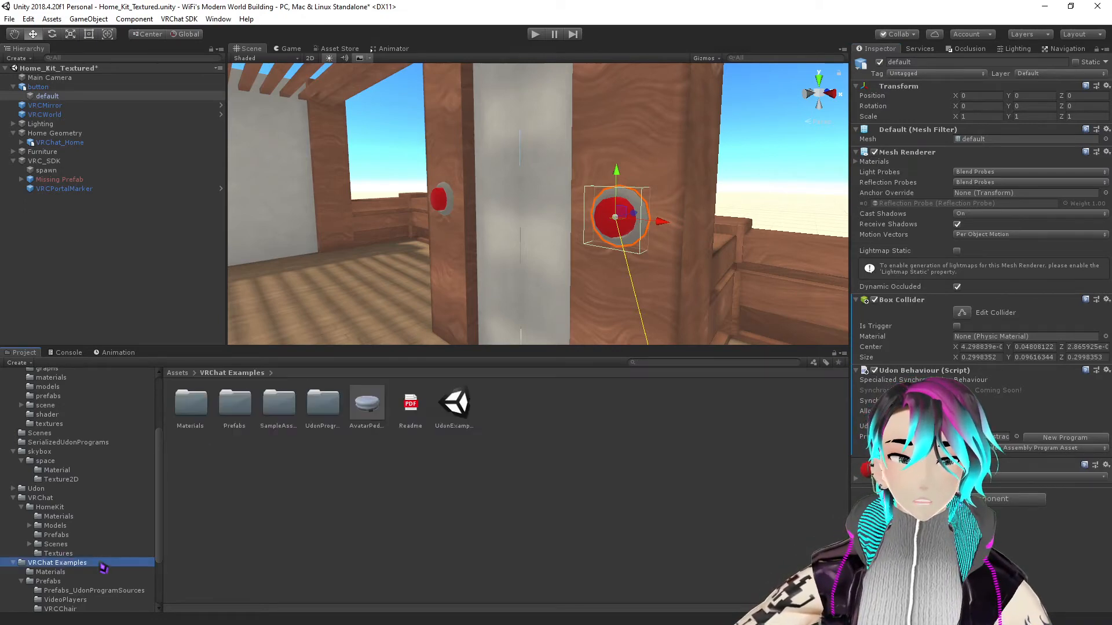
pyautogui.doubleClick(240, 408)
pyautogui.click(255, 425)
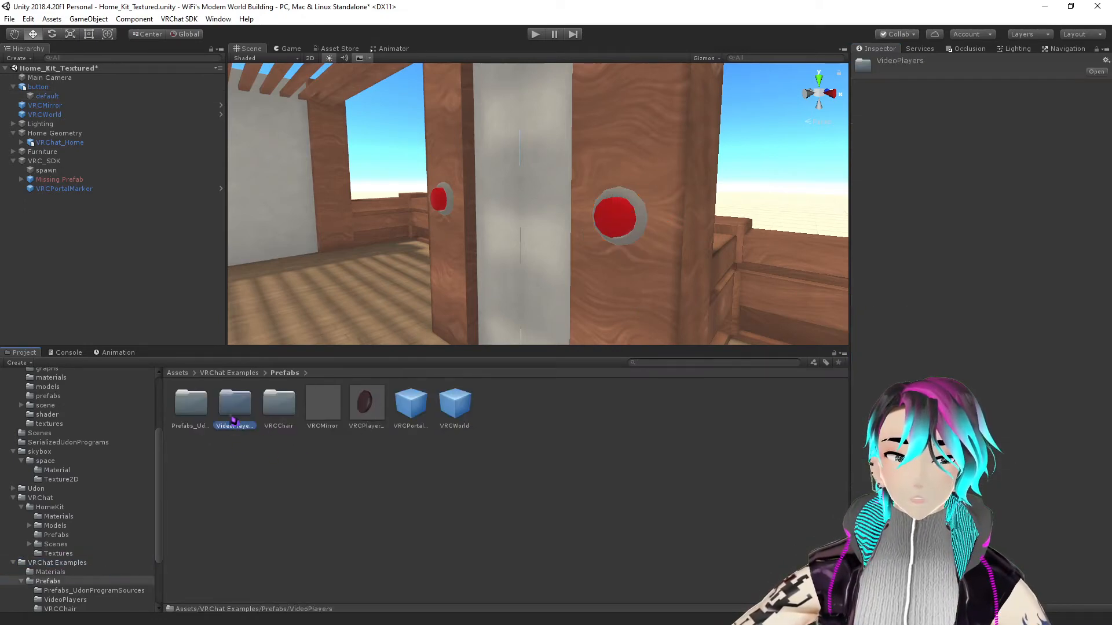
pyautogui.press('Left')
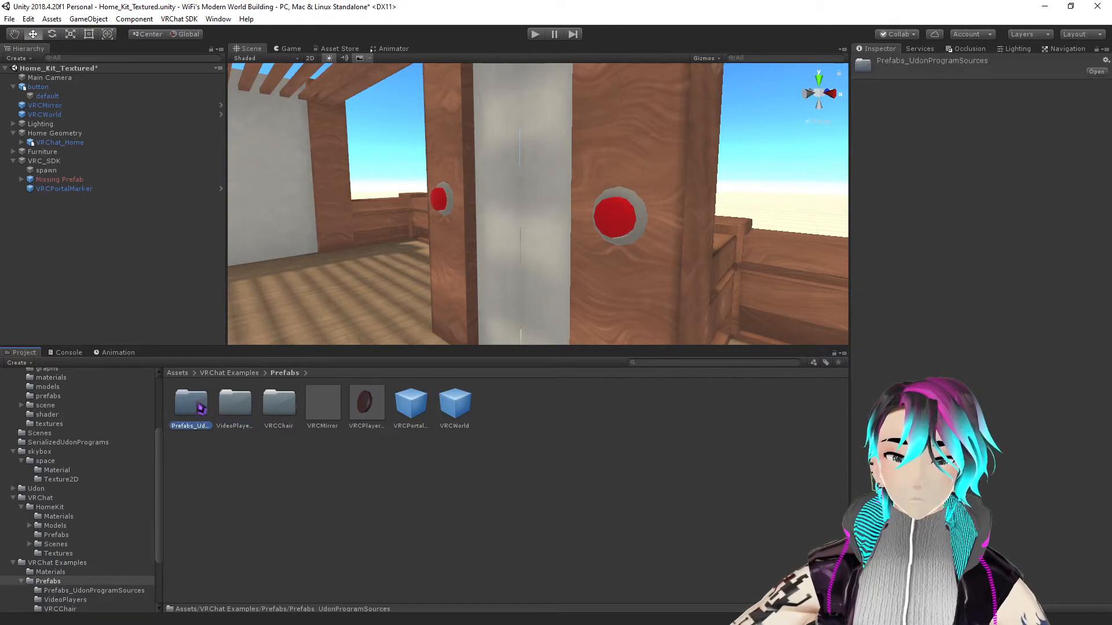
pyautogui.doubleClick(200, 408)
pyautogui.click(235, 406)
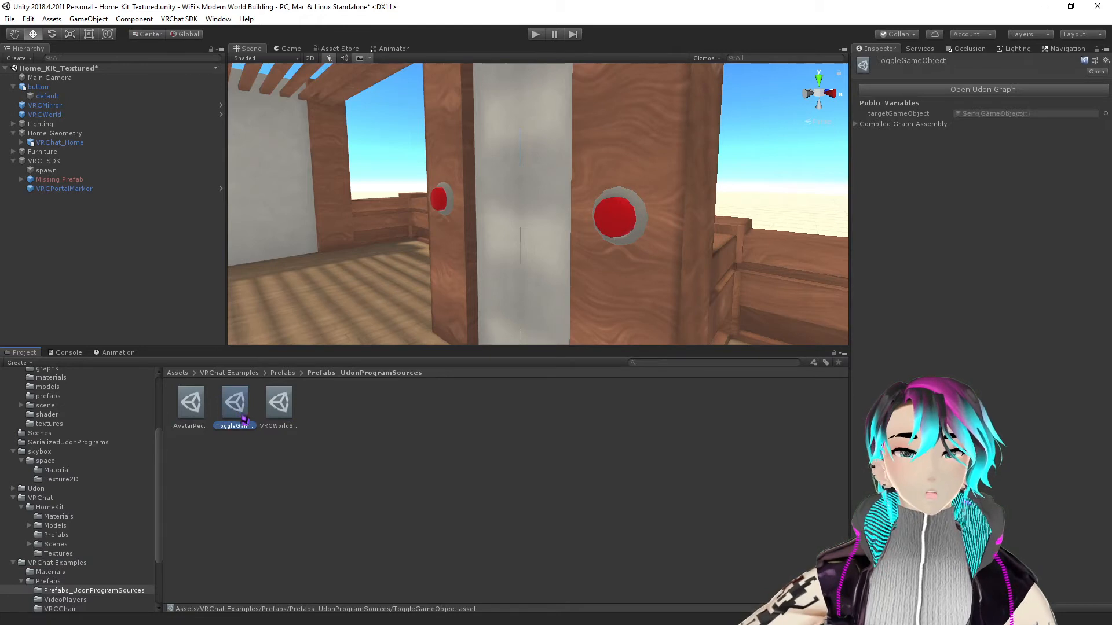
# - Assign ToggleGameObject as the program source of the Udon Behaviour on the button's default mesh
pyautogui.click(618, 231)
pyautogui.click(610, 239)
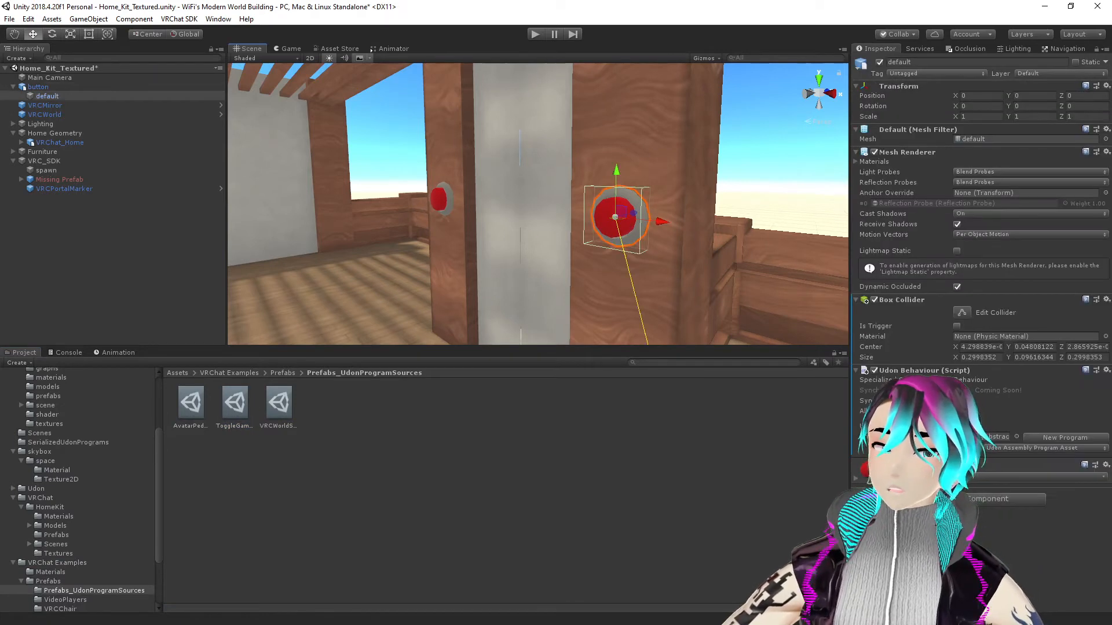
pyautogui.moveTo(248, 414); pyautogui.dragTo(1042, 436)
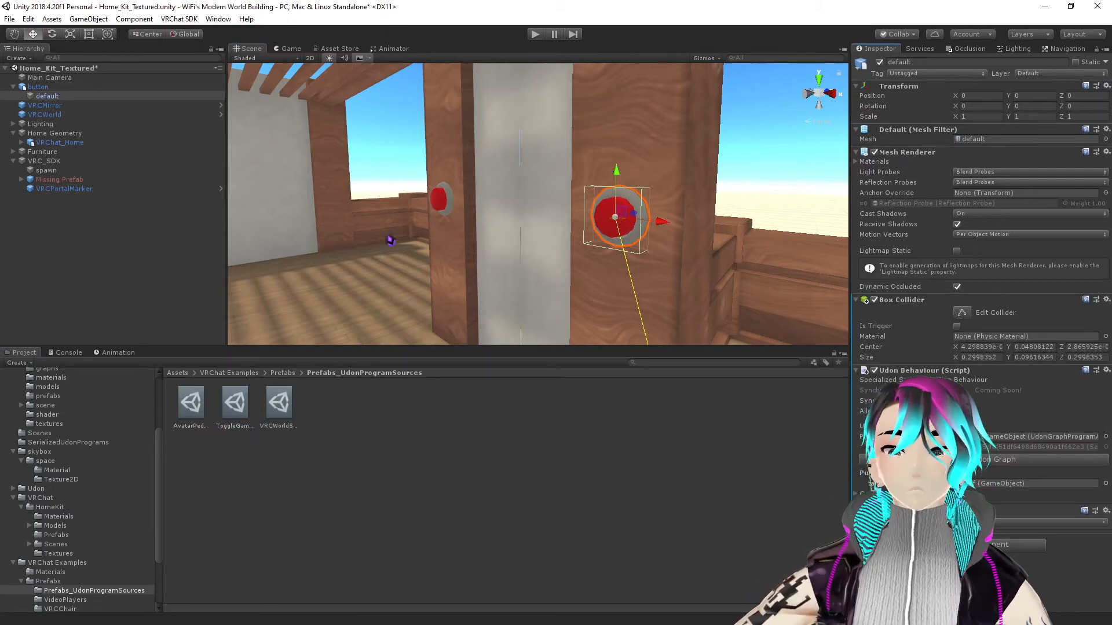
# - Set VRCMirror as the targetGameObject of the button's toggle behaviour
pyautogui.moveTo(658, 305); pyautogui.dragTo(647, 310, button='right')
pyautogui.moveTo(547, 223); pyautogui.dragTo(796, 318, button='right')
pyautogui.moveTo(431, 159); pyautogui.dragTo(377, 171, button='right')
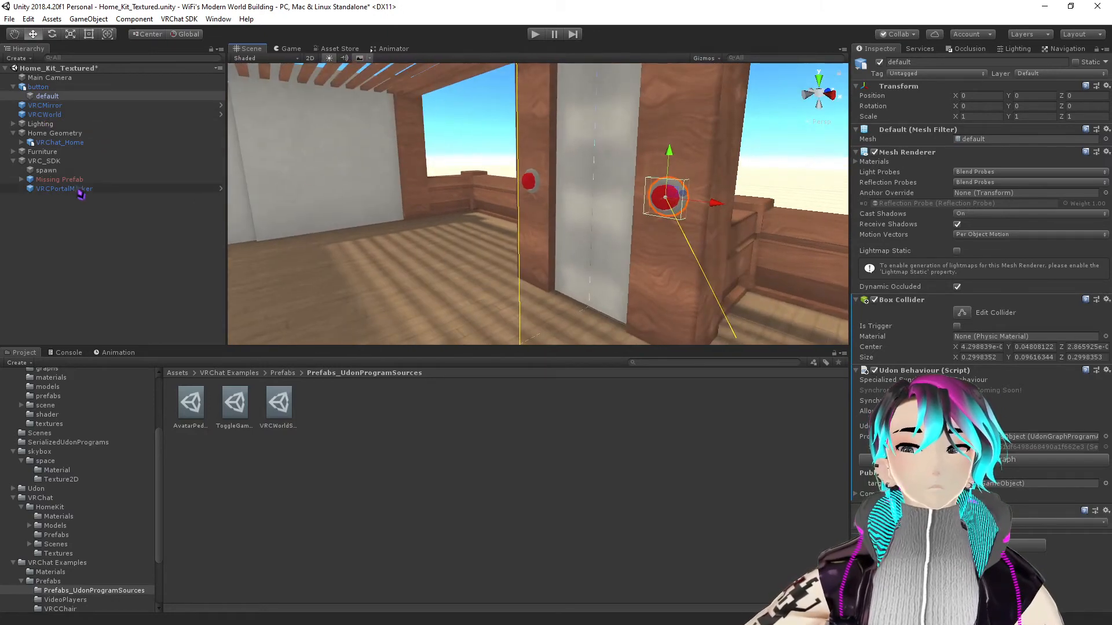
pyautogui.moveTo(44, 95); pyautogui.dragTo(1020, 502)
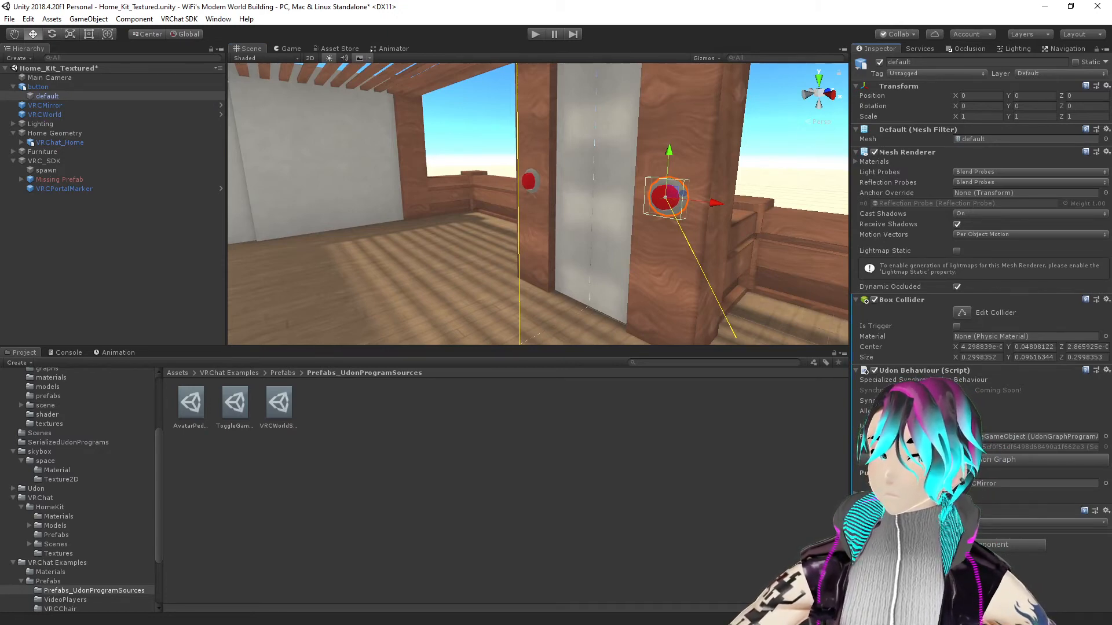
pyautogui.press('d')
pyautogui.moveTo(683, 266); pyautogui.dragTo(597, 237, button='right')
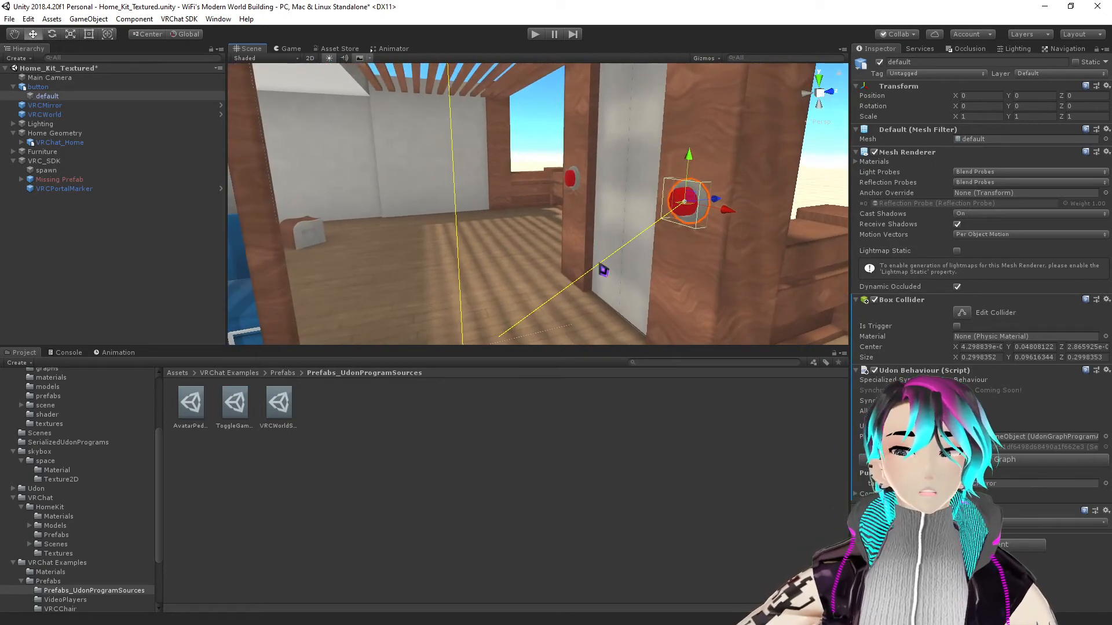
# - Select the VRCMirror object on the wall beside the buttons and deactivate it
pyautogui.moveTo(712, 307); pyautogui.dragTo(630, 258, button='right')
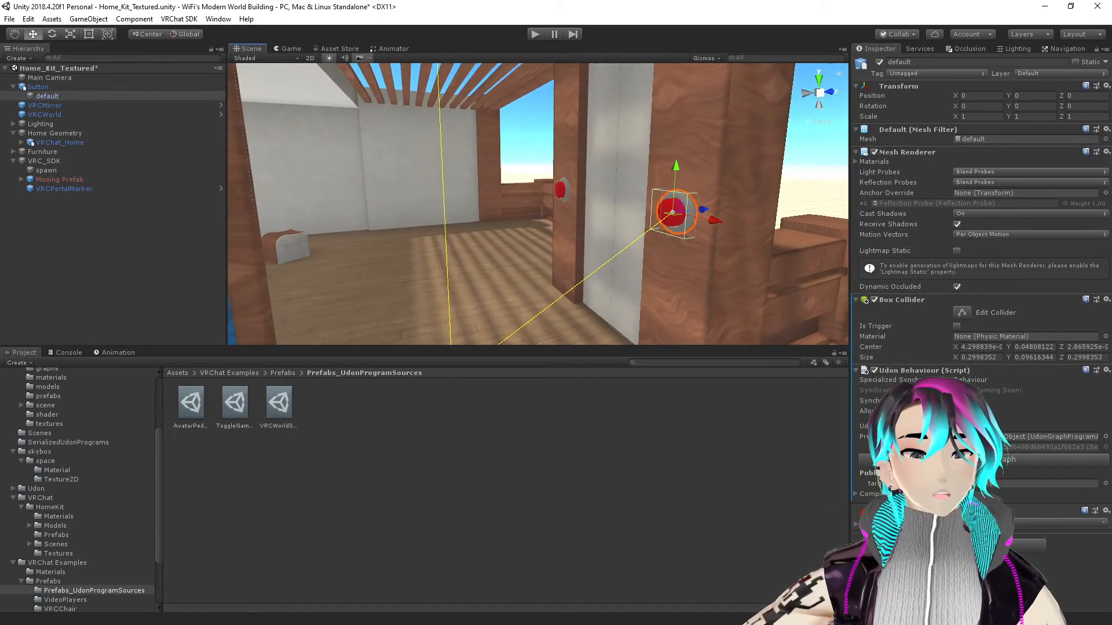
pyautogui.moveTo(693, 235); pyautogui.dragTo(749, 333, button='right')
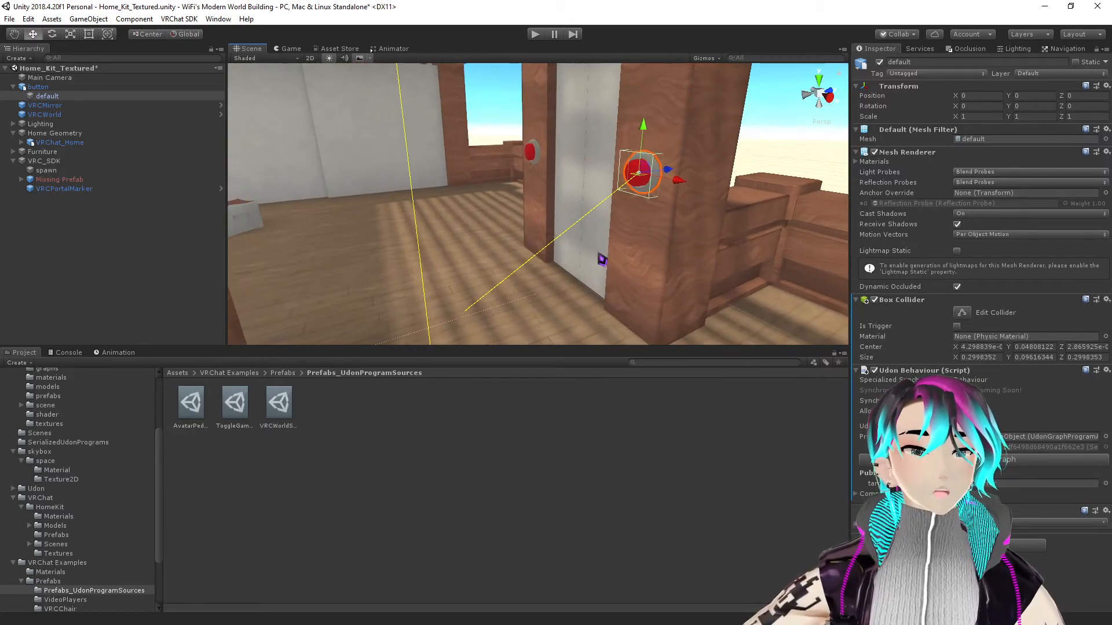
pyautogui.moveTo(591, 245); pyautogui.dragTo(486, 234, button='right')
pyautogui.press('a')
pyautogui.click(569, 216)
pyautogui.click(879, 62)
pyautogui.press('d')
pyautogui.press('s')
pyautogui.moveTo(628, 287); pyautogui.dragTo(615, 288, button='right')
pyautogui.press('w')
pyautogui.press('d')
pyautogui.moveTo(481, 240); pyautogui.dragTo(520, 256, button='right')
pyautogui.press('s')
pyautogui.press('a')
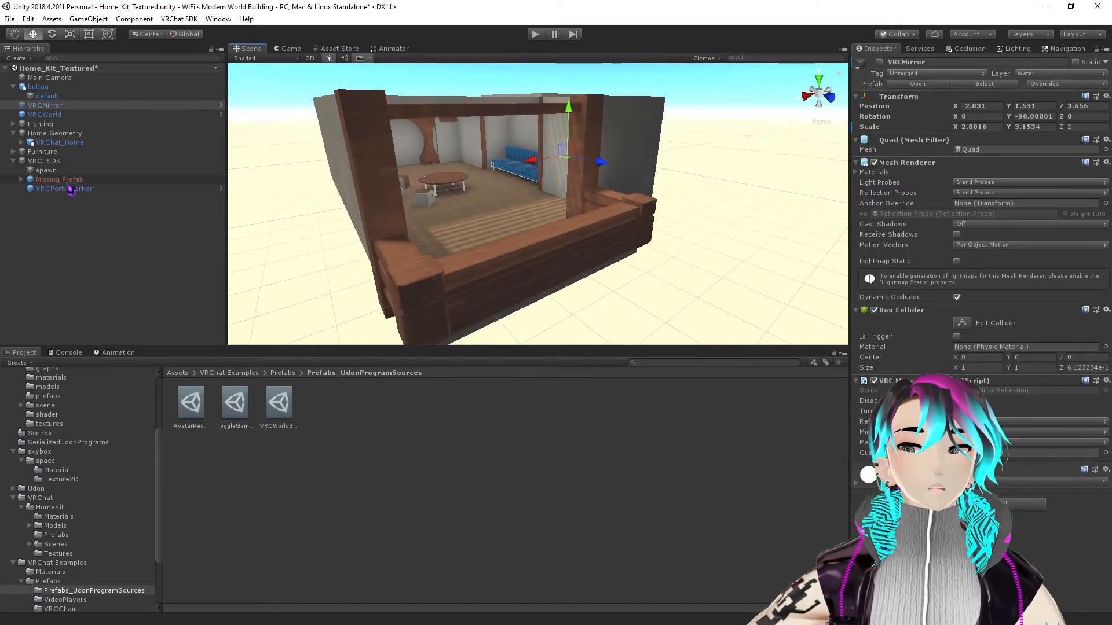
# - Expand the Lighting group and examine its light probe group and area lights in the room
pyautogui.click(13, 124)
pyautogui.click(76, 153)
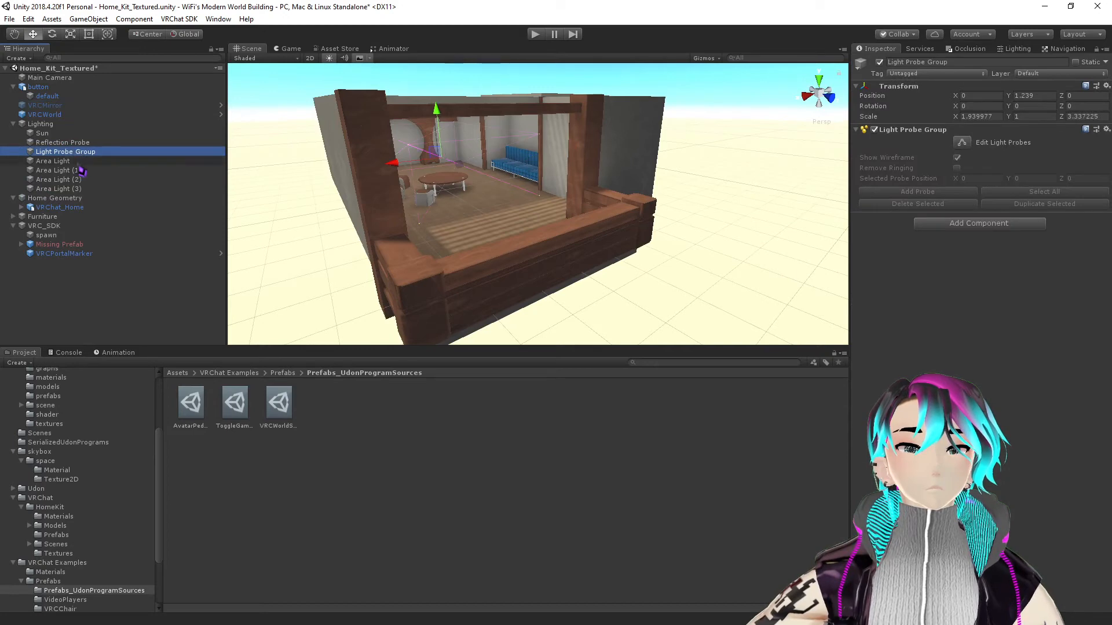
pyautogui.click(81, 162)
pyautogui.click(84, 179)
pyautogui.click(85, 188)
pyautogui.press('w')
pyautogui.moveTo(512, 258); pyautogui.dragTo(412, 206, button='right')
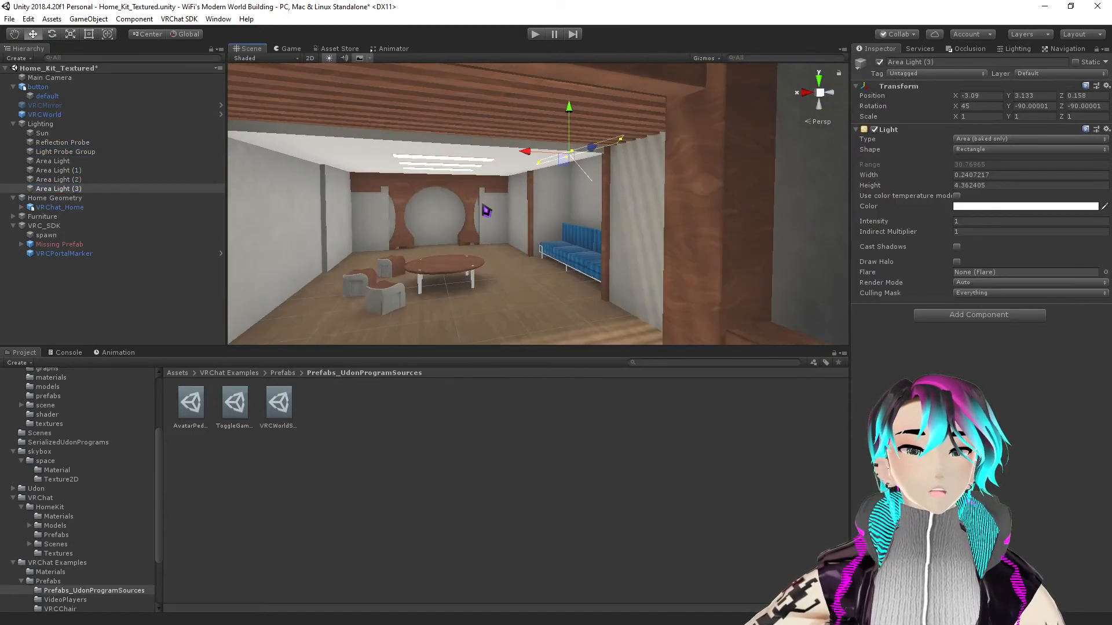
pyautogui.moveTo(488, 198); pyautogui.dragTo(464, 225, button='right')
pyautogui.press('s')
pyautogui.moveTo(558, 144); pyautogui.dragTo(578, 402, button='right')
pyautogui.press('w')
pyautogui.press('s')
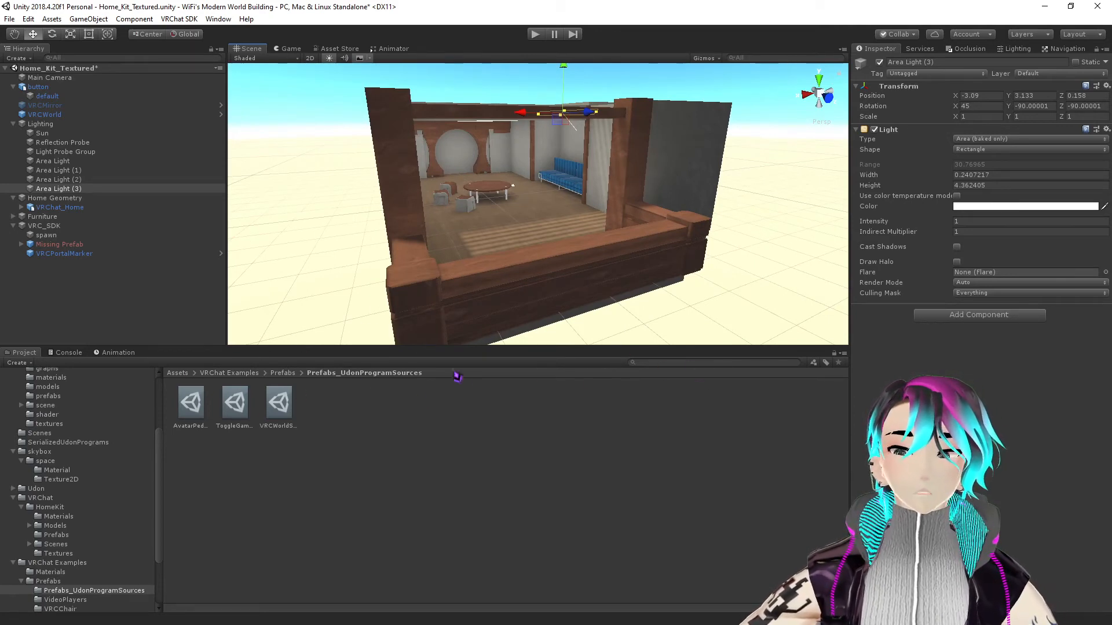
# - Search all project assets for "2d a" and place the 2d background audio prefab on the room's floor
pyautogui.click(180, 374)
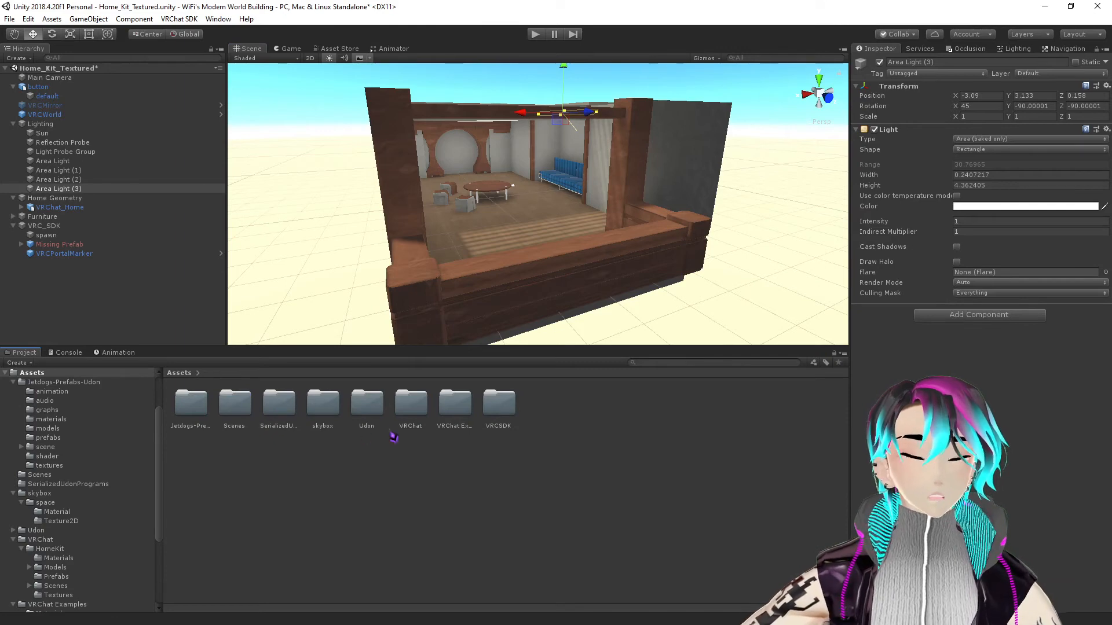
pyautogui.write('2')
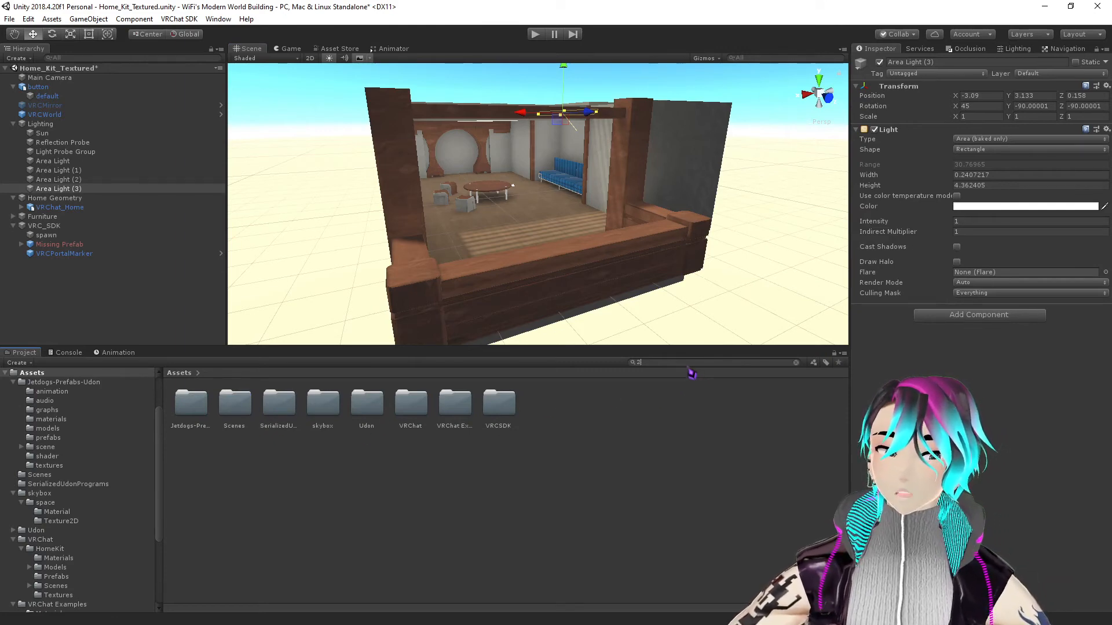
pyautogui.write('d a')
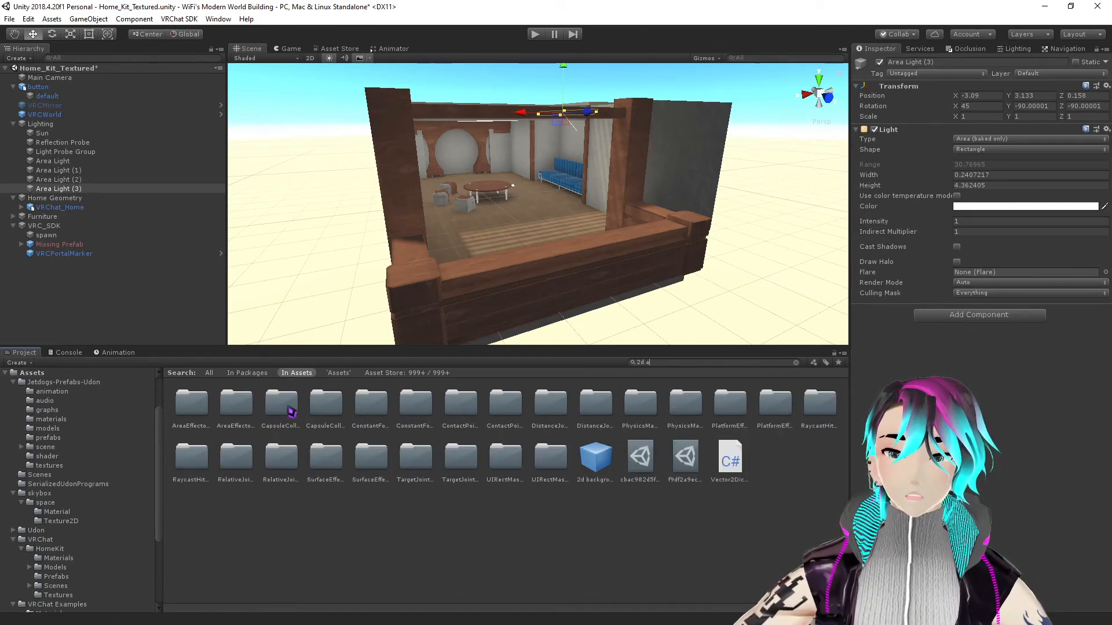
pyautogui.moveTo(594, 467); pyautogui.dragTo(513, 241)
pyautogui.keyDown('alt'); pyautogui.moveTo(544, 278); pyautogui.dragTo(386, 255); pyautogui.keyUp('alt')
pyautogui.scroll(-3, 510, 272)
pyautogui.moveTo(554, 238); pyautogui.dragTo(693, 288, button='right')
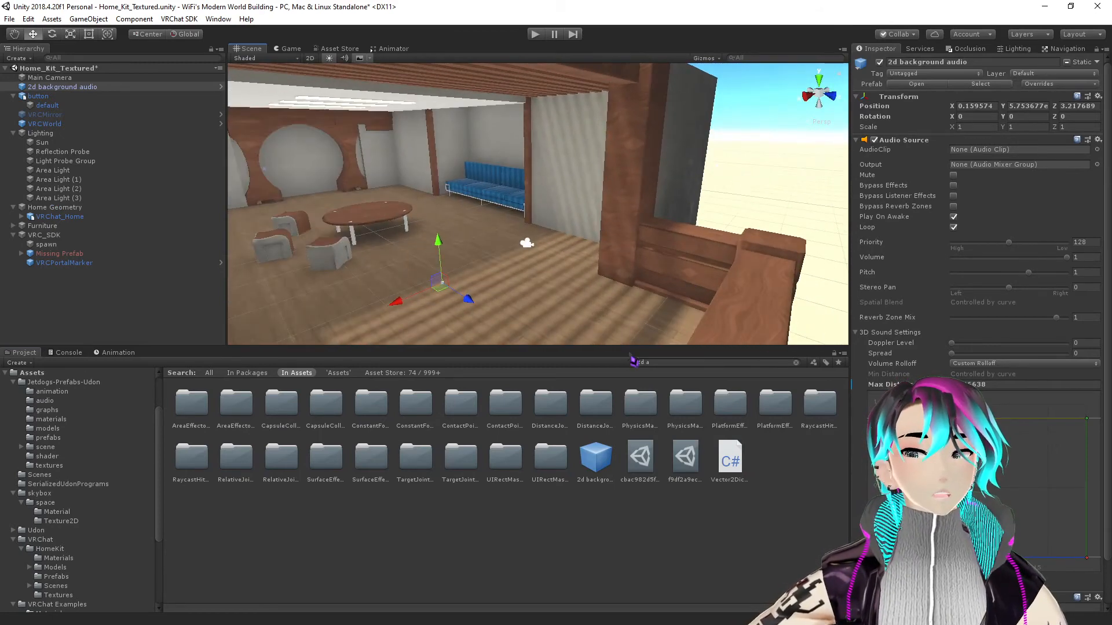
pyautogui.press('w')
pyautogui.moveTo(569, 262)
pyautogui.mouseDown(button='right')
pyautogui.moveTo(558, 255)
pyautogui.moveTo(597, 274)
pyautogui.moveTo(504, 266)
pyautogui.moveTo(525, 279)
pyautogui.moveTo(581, 270)
pyautogui.moveTo(559, 259)
pyautogui.moveTo(622, 251)
pyautogui.moveTo(558, 266)
pyautogui.mouseUp(button='right')
pyautogui.press('s')
pyautogui.press('w')
pyautogui.press('s')
pyautogui.press('d')
pyautogui.press('s')
pyautogui.moveTo(688, 286); pyautogui.dragTo(625, 274, button='right')
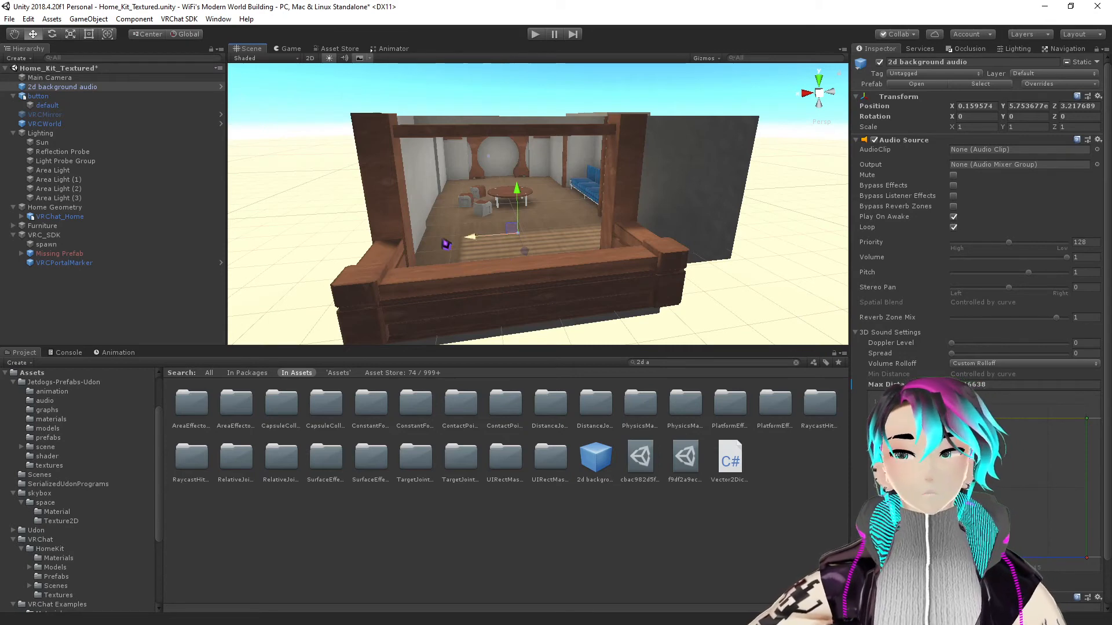
# - Open the VRChat SDK control panel and sign in with the saved account credentials
pyautogui.click(179, 19)
pyautogui.click(218, 45)
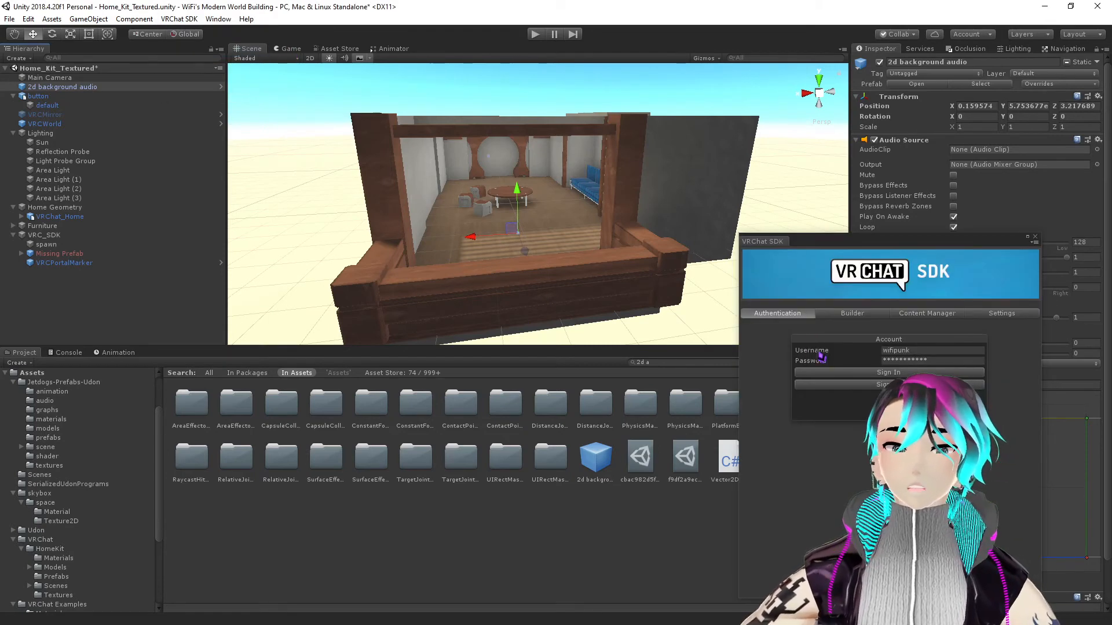
pyautogui.click(873, 372)
# - Set up the project's layers for VRChat and apply the VRChat collision matrix in the SDK Builder
pyautogui.click(853, 313)
pyautogui.click(962, 367)
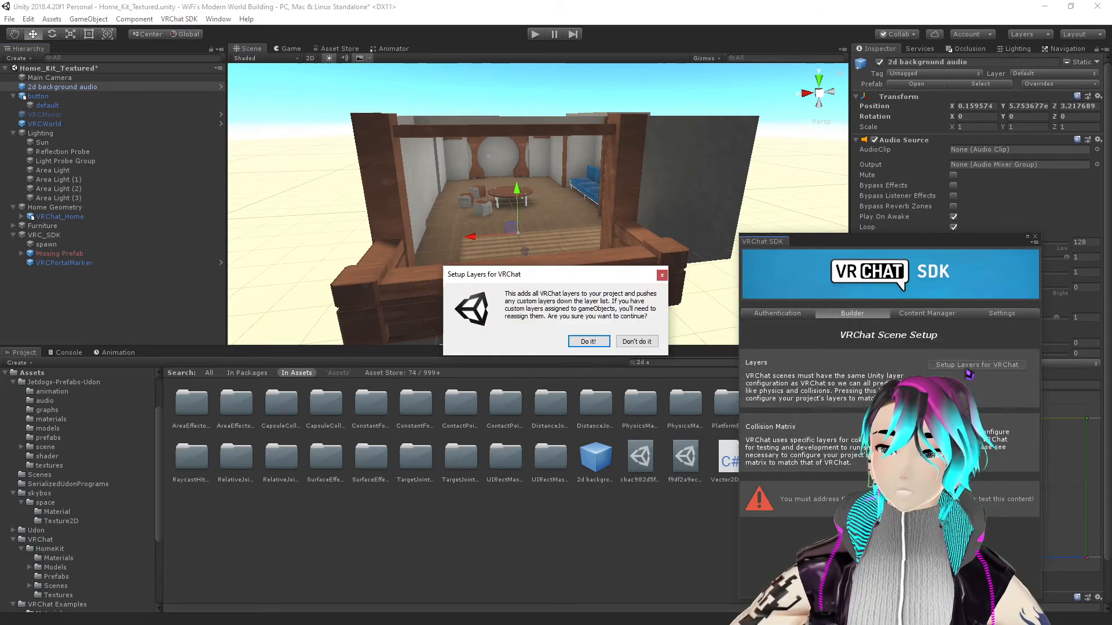
pyautogui.click(574, 343)
pyautogui.click(971, 366)
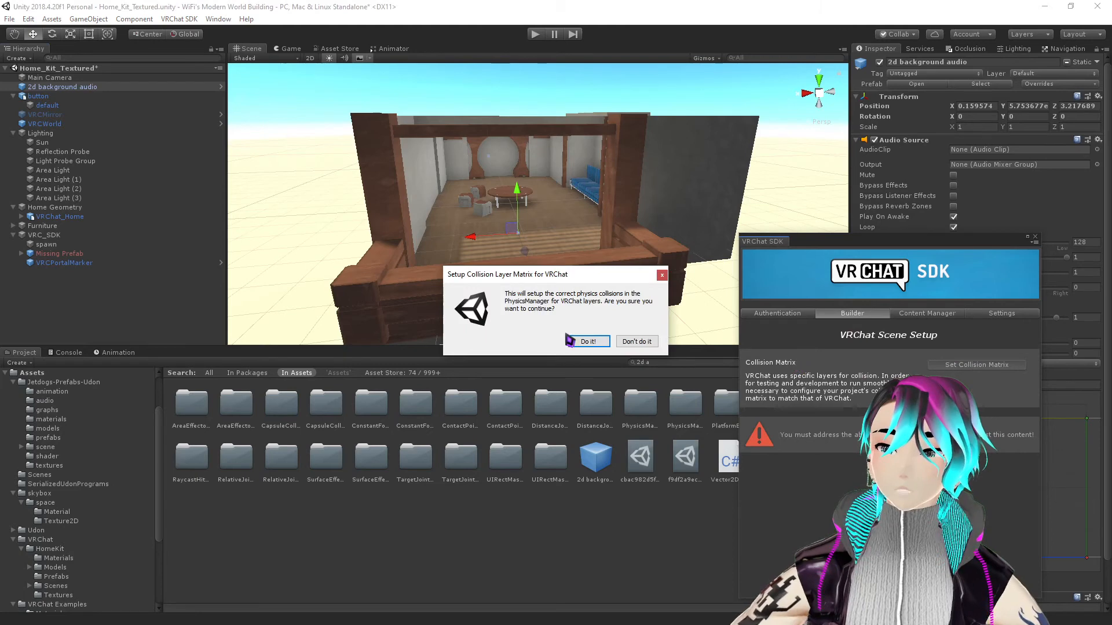
pyautogui.click(575, 343)
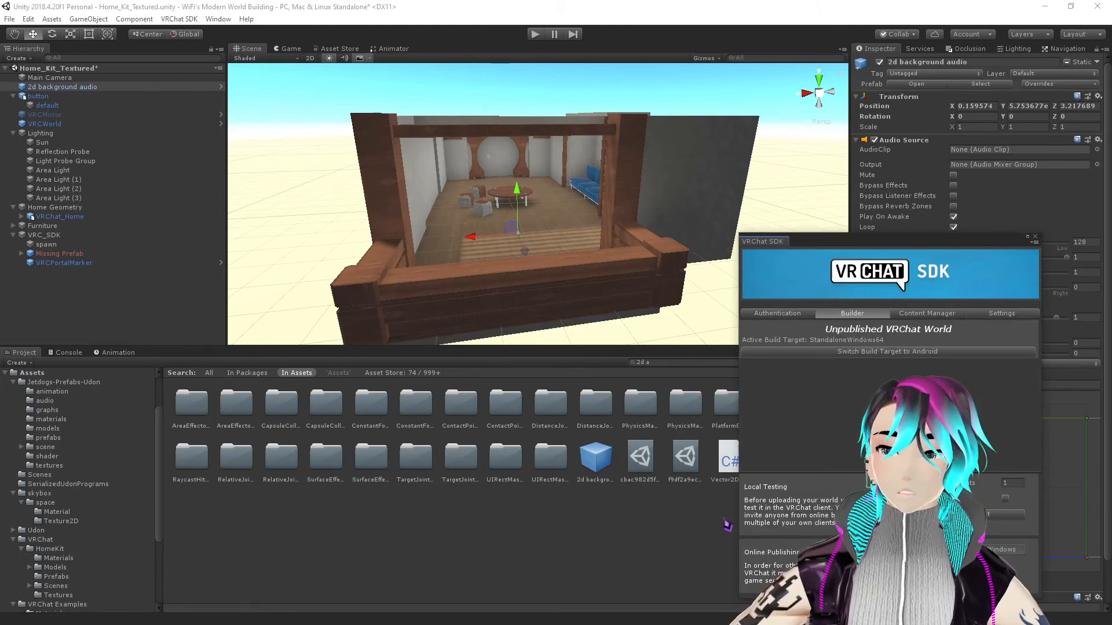